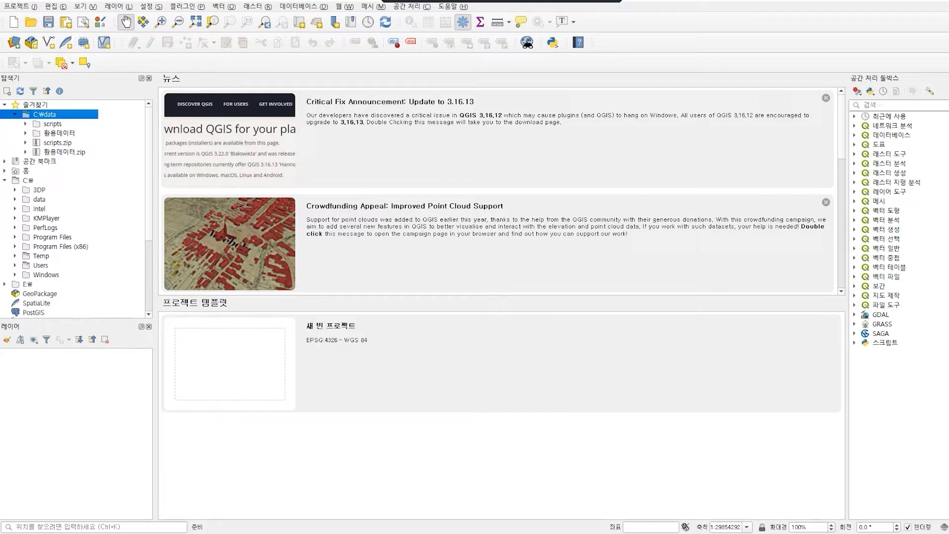
- Load 377122_생태자연도_A.shp into the map from the 절대적가치 folder inside 5.환경공간정보 분석 심화
click(25, 134)
click(36, 142)
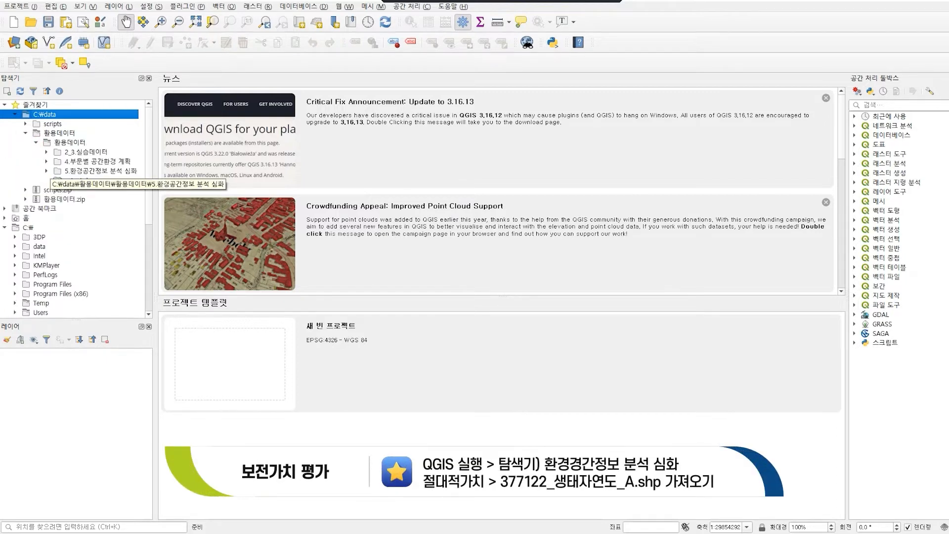
click(47, 170)
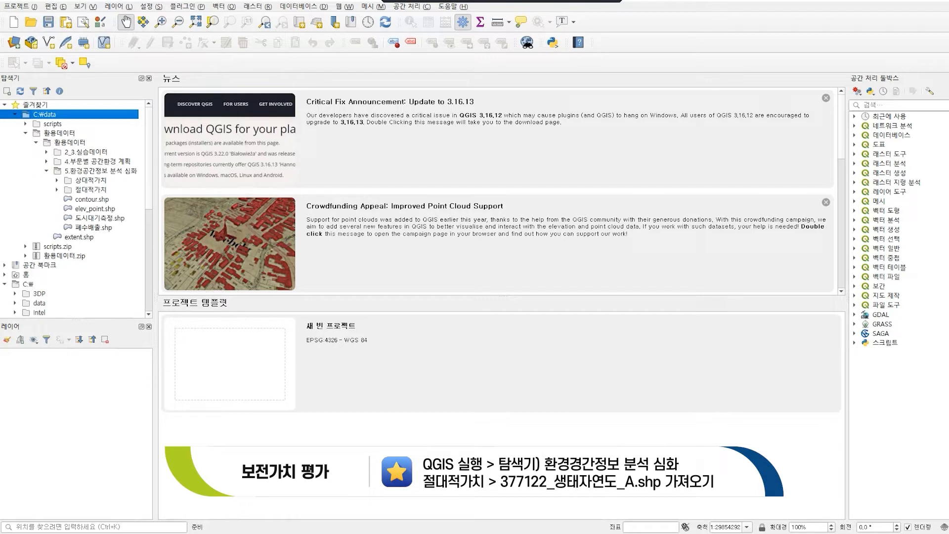
click(57, 189)
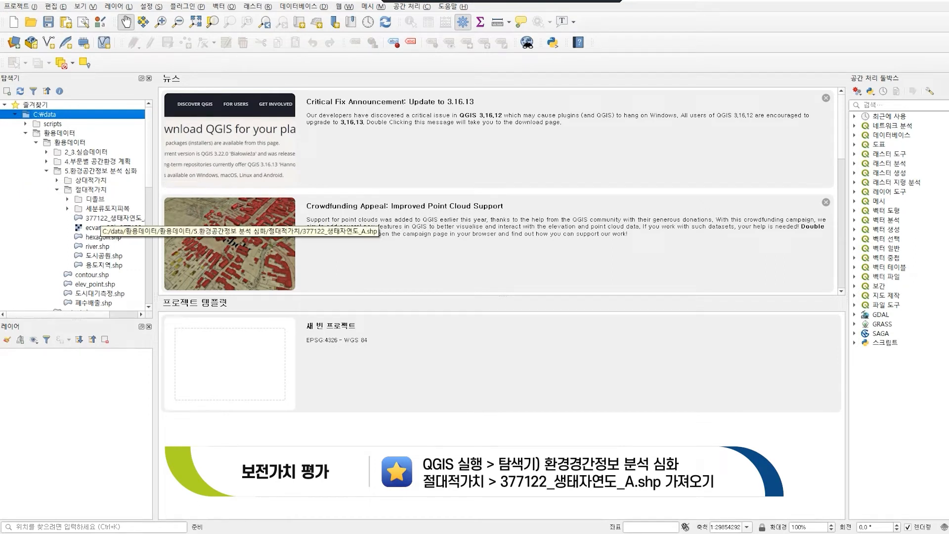
click(99, 217)
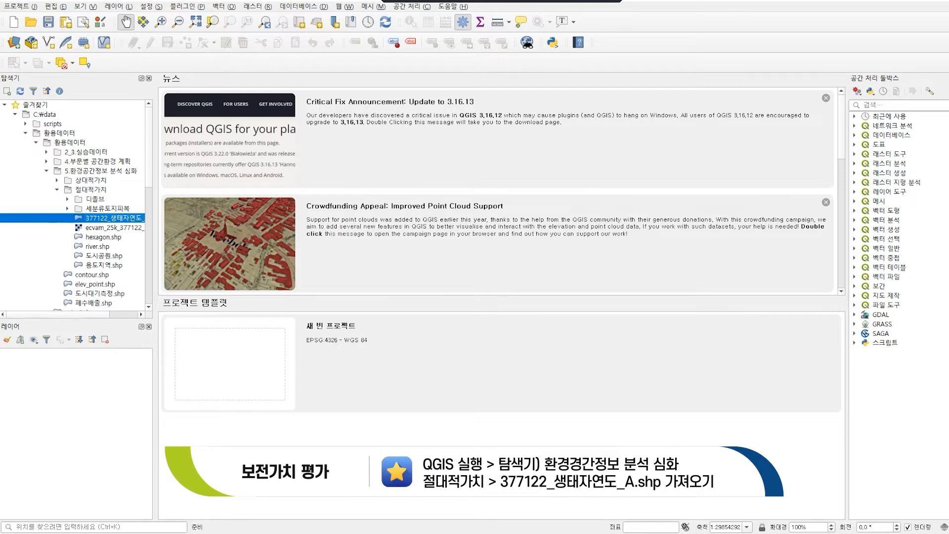
double_click(99, 218)
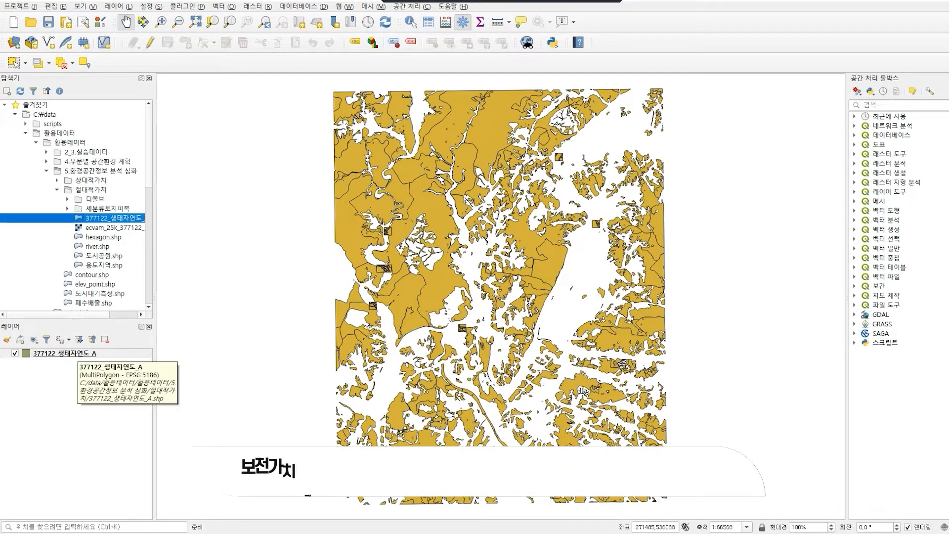
- Open the attribute table of the 377122_생태자연도_A layer and examine the grades in the 생태자연도 field
right_click(77, 353)
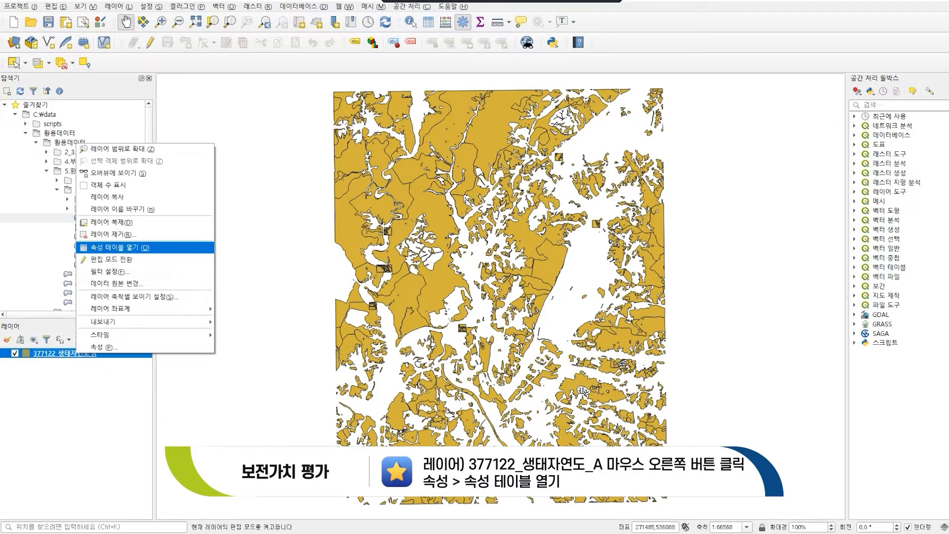
click(131, 249)
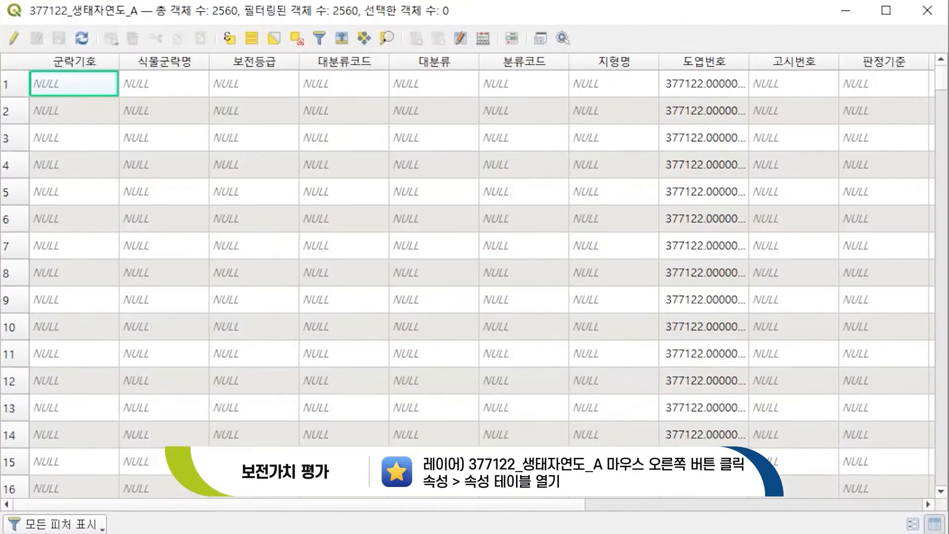
drag(547, 505, 883, 505)
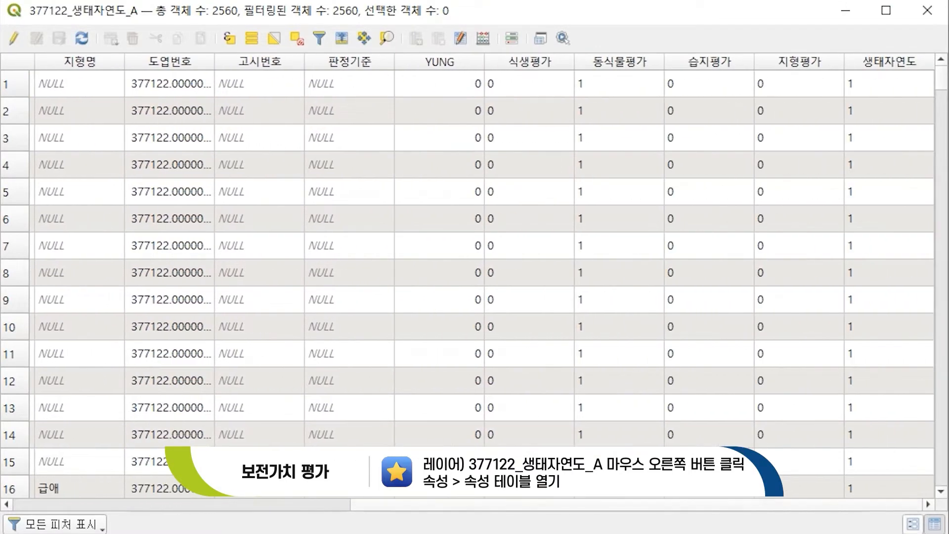
scroll(475, 277, down, 2)
scroll(475, 277, down, 3)
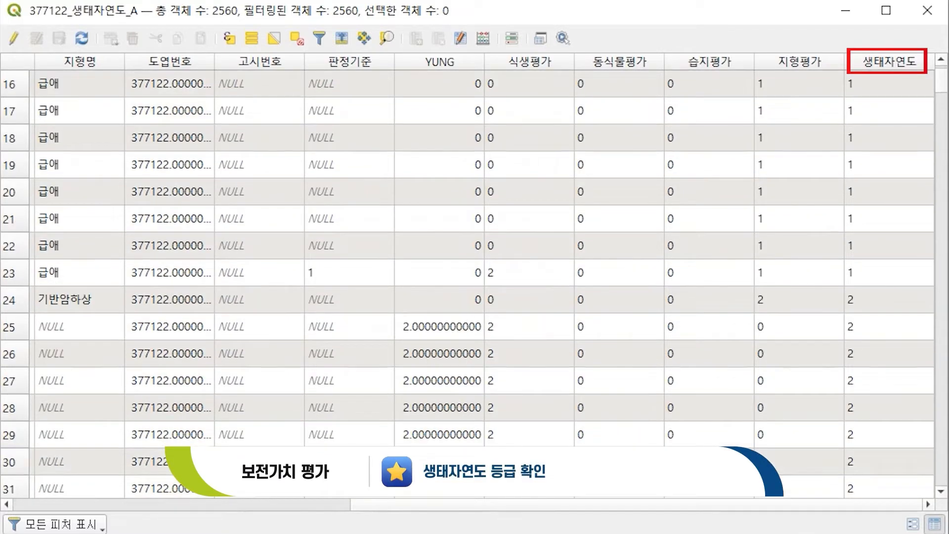
scroll(475, 277, down, 6)
scroll(475, 277, up, 11)
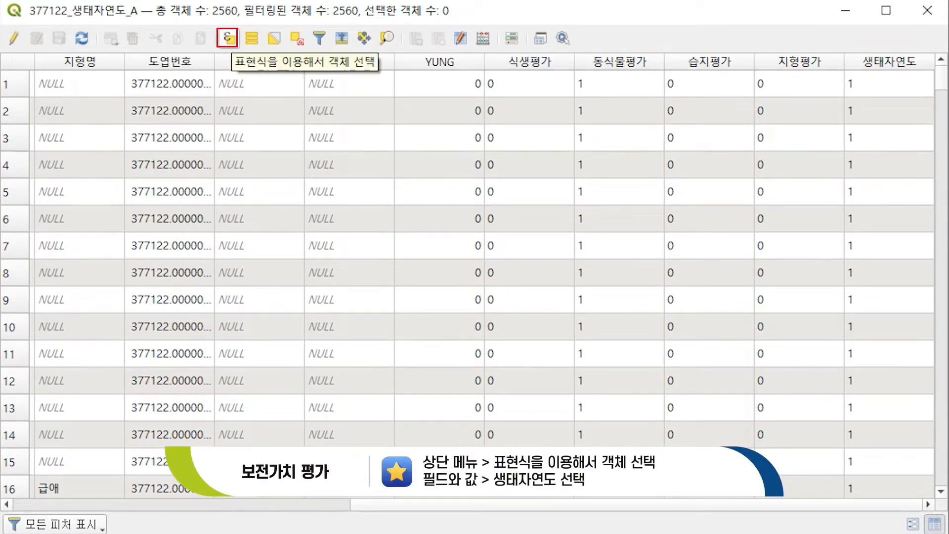
- Select the features matching the expression "생태자연도" = '1' and close the attribute table
click(228, 38)
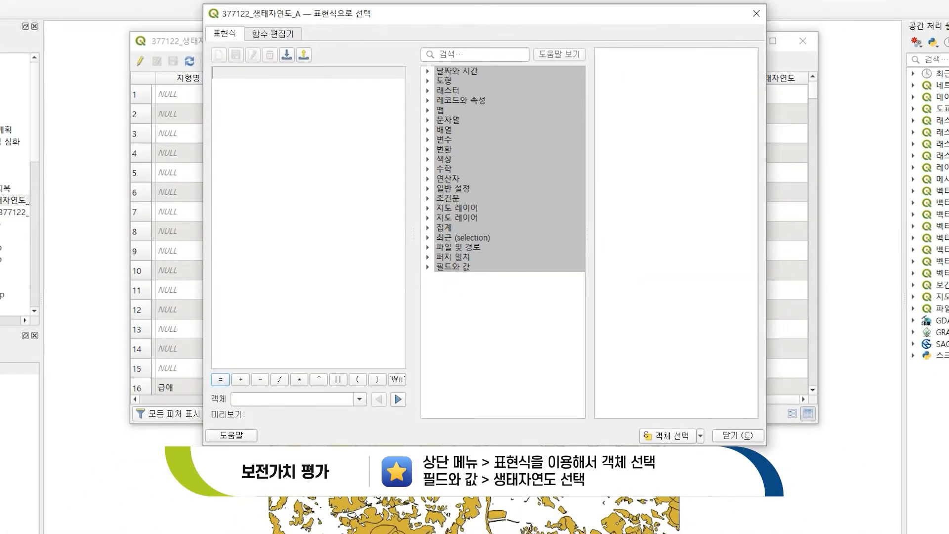
click(428, 267)
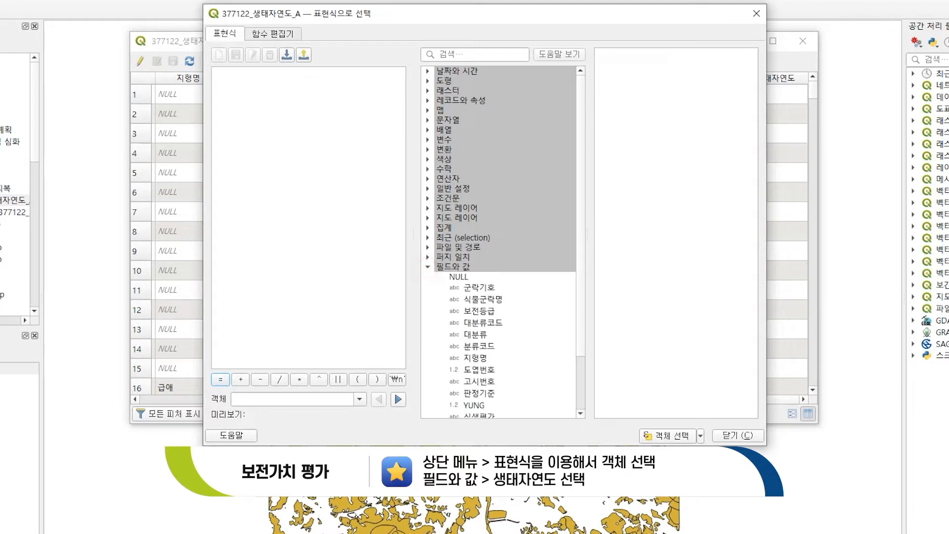
scroll(503, 242, down, 2)
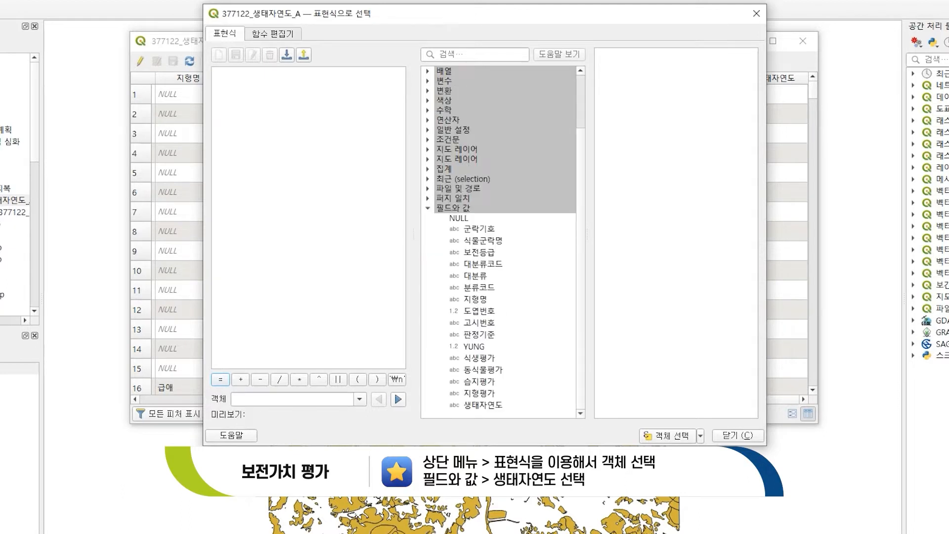
double_click(483, 404)
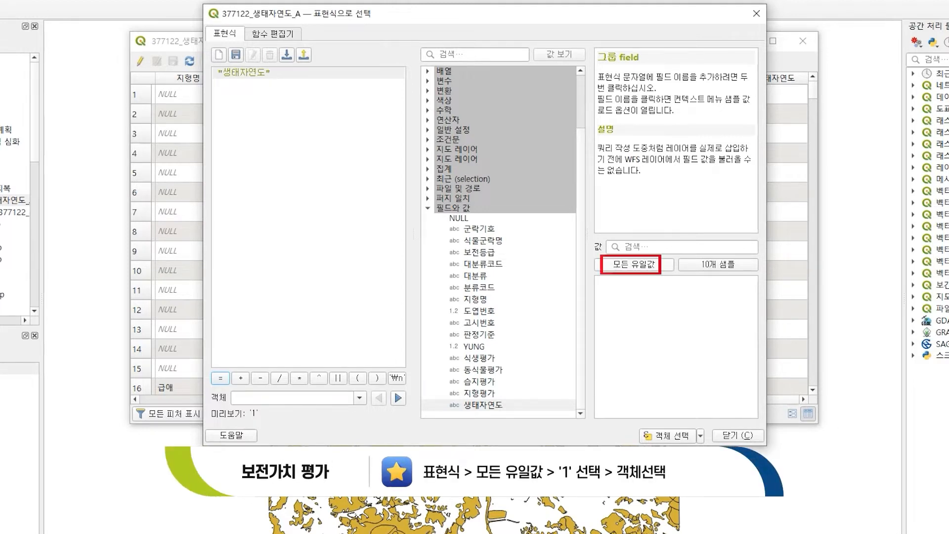
click(620, 265)
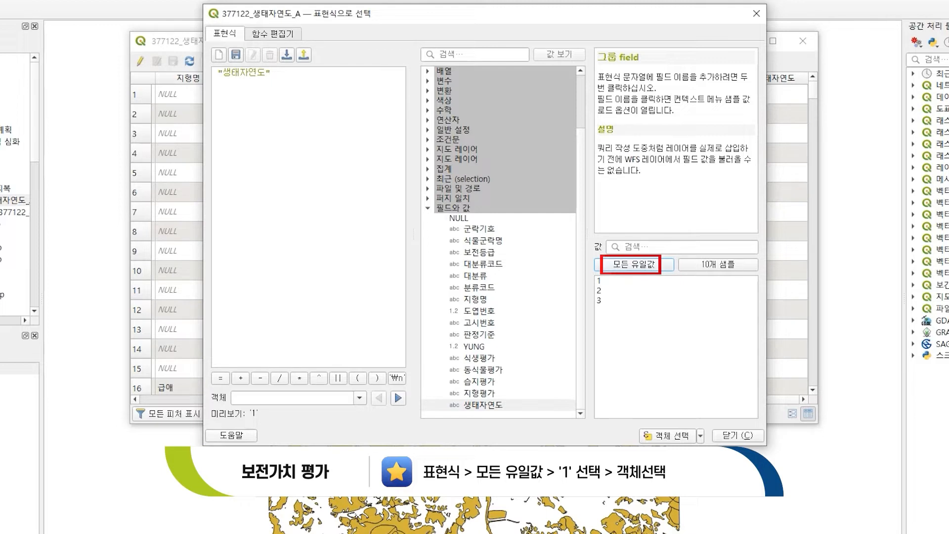
click(220, 378)
double_click(600, 281)
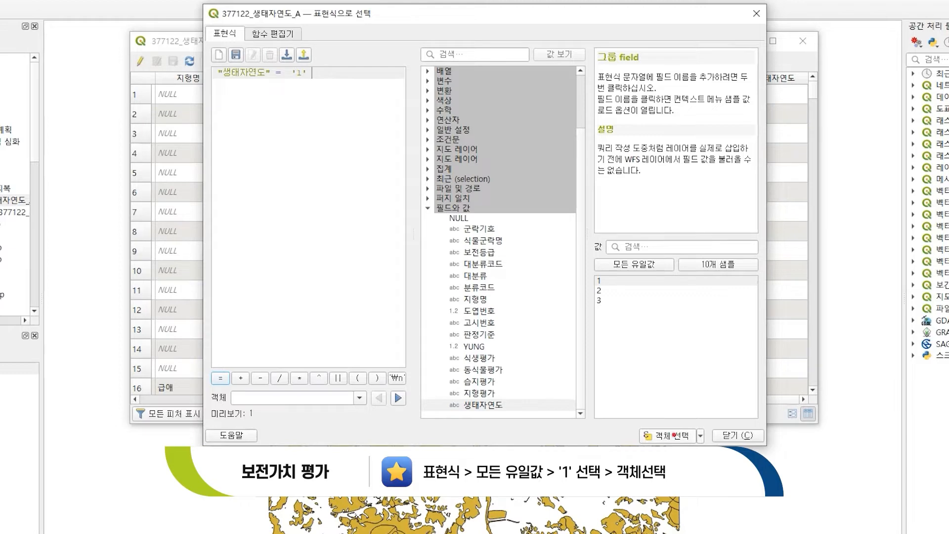
click(670, 436)
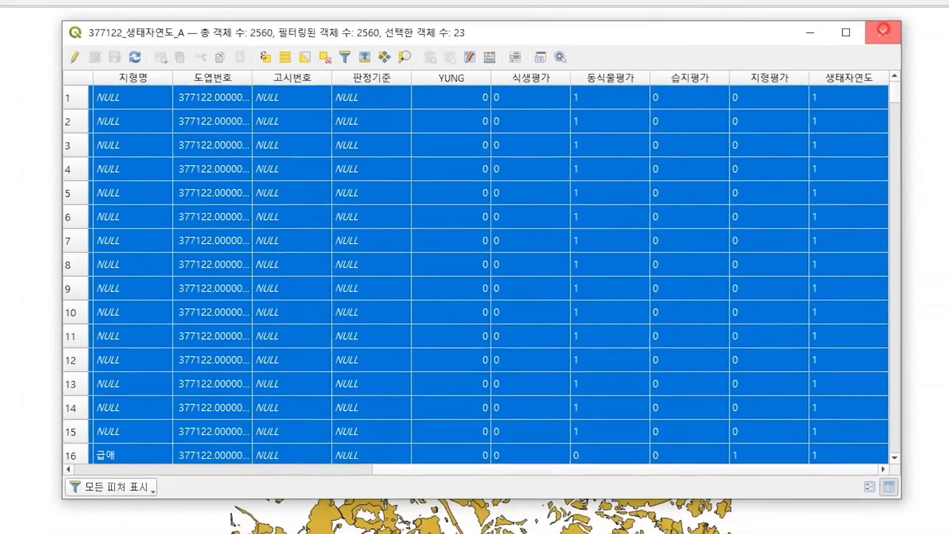
click(928, 10)
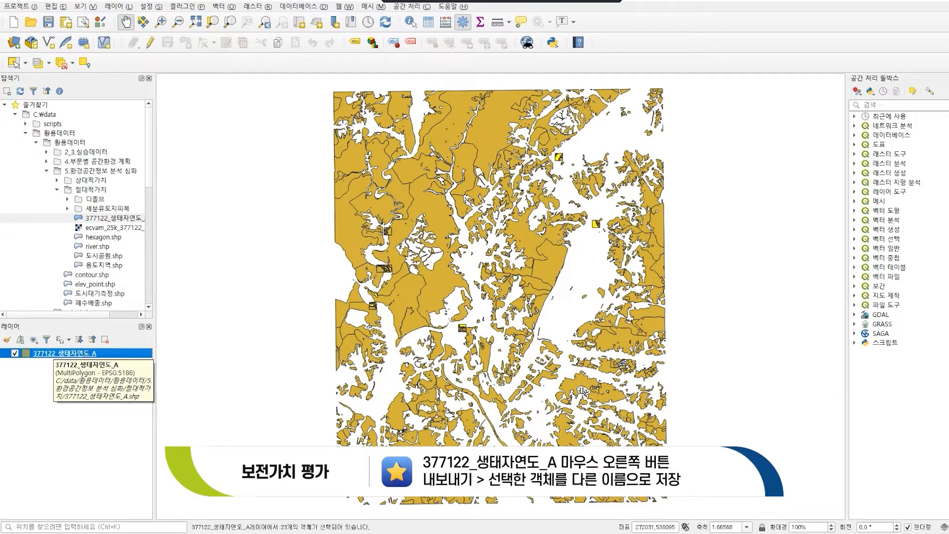
- Export the selected features of 377122_생태자연도_A as a GeoPackage named 생태자연도1등급 in the 절대적가치 folder and add it to the map
right_click(54, 353)
mouse_move(82, 320)
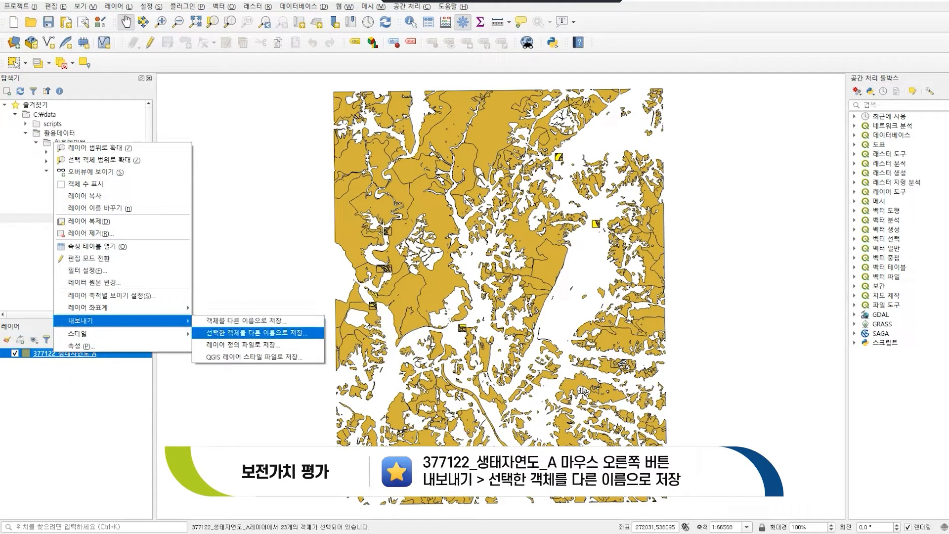
click(252, 333)
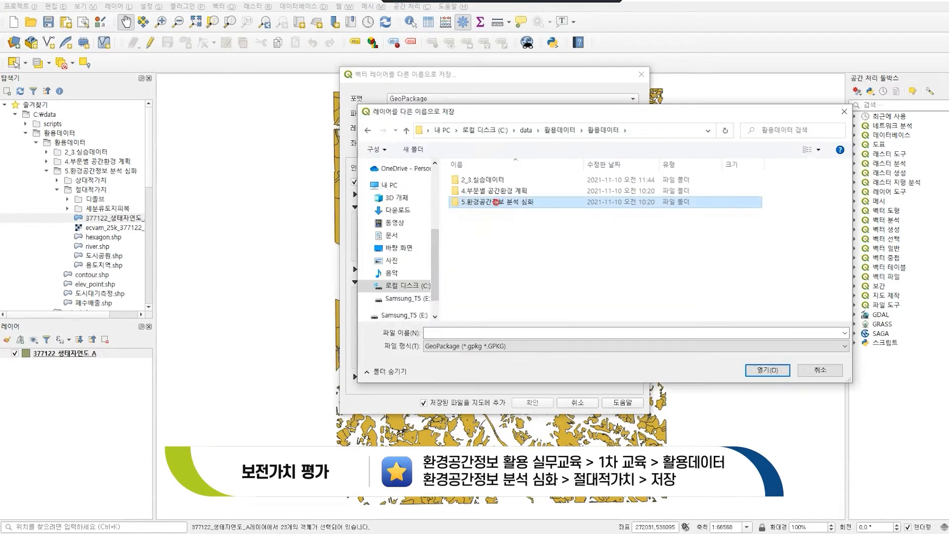
double_click(499, 202)
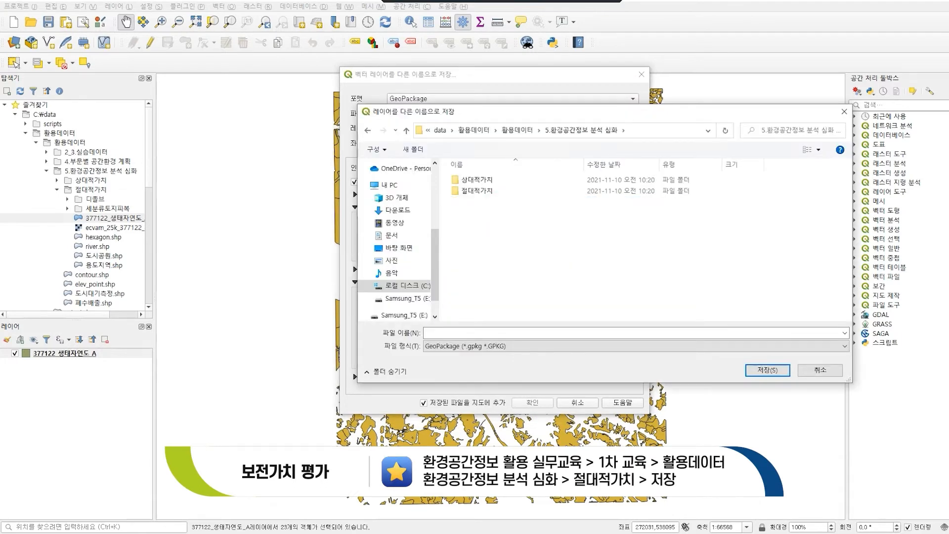
click(504, 333)
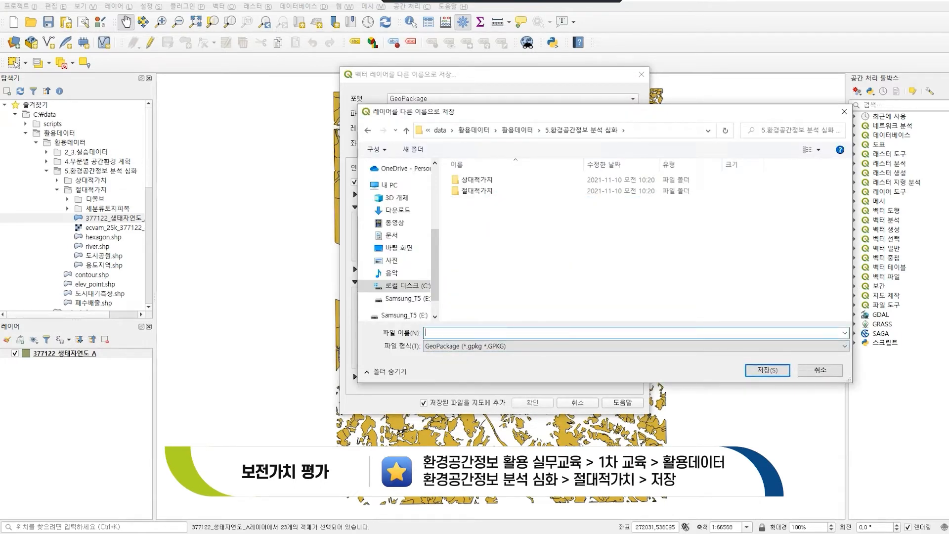
double_click(477, 191)
click(484, 332)
text(생)
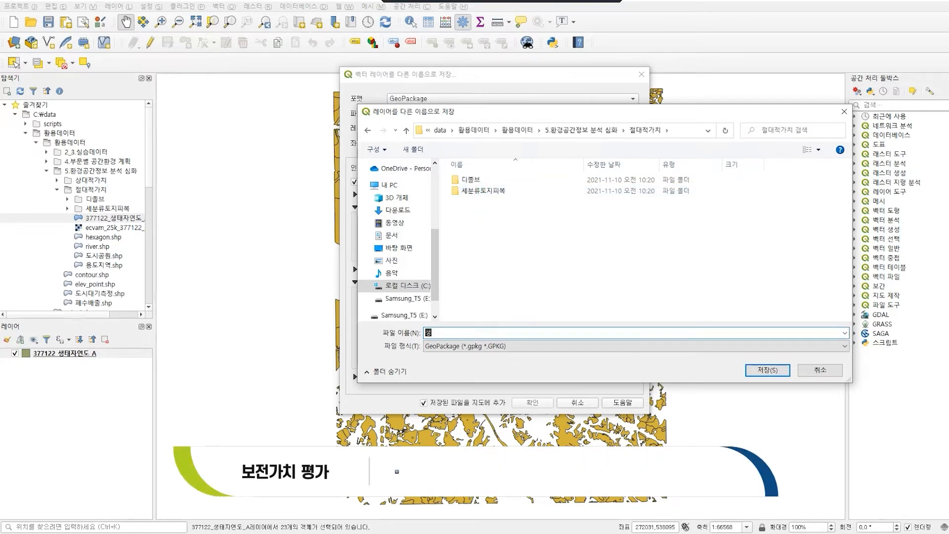
text(태자연도1등)
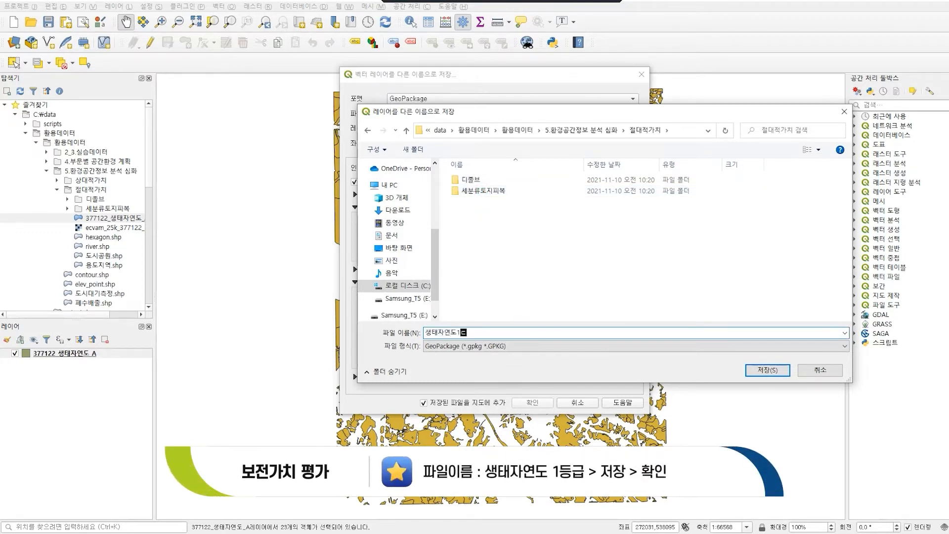
text(급)
click(763, 370)
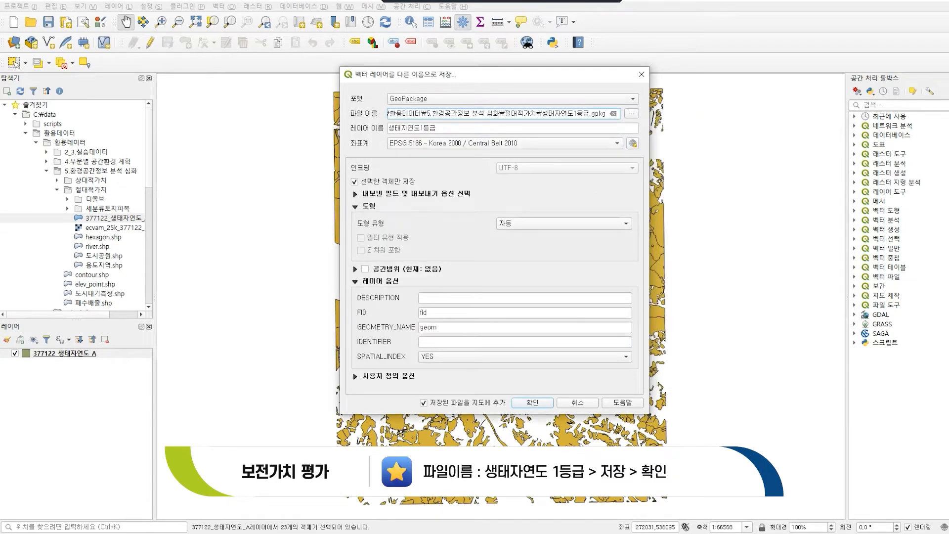
click(532, 403)
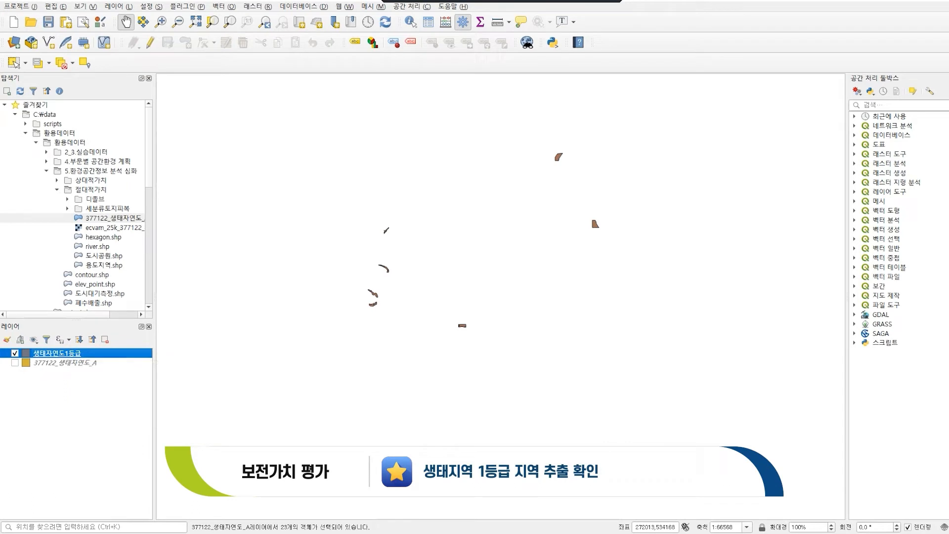
- Load the raster ecvam_25k_377122_세계측지계.tif from the 절대적가치 folder into the map
click(114, 228)
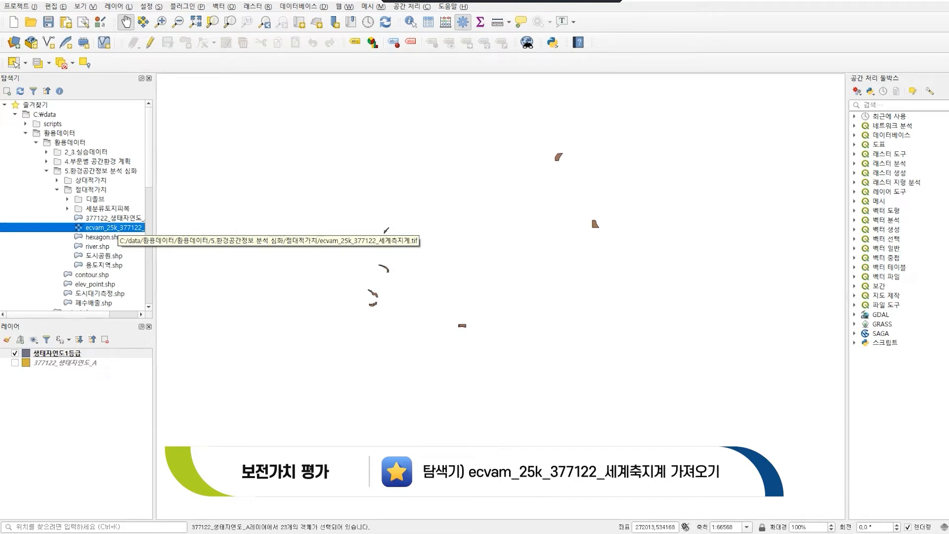
drag(154, 227, 168, 227)
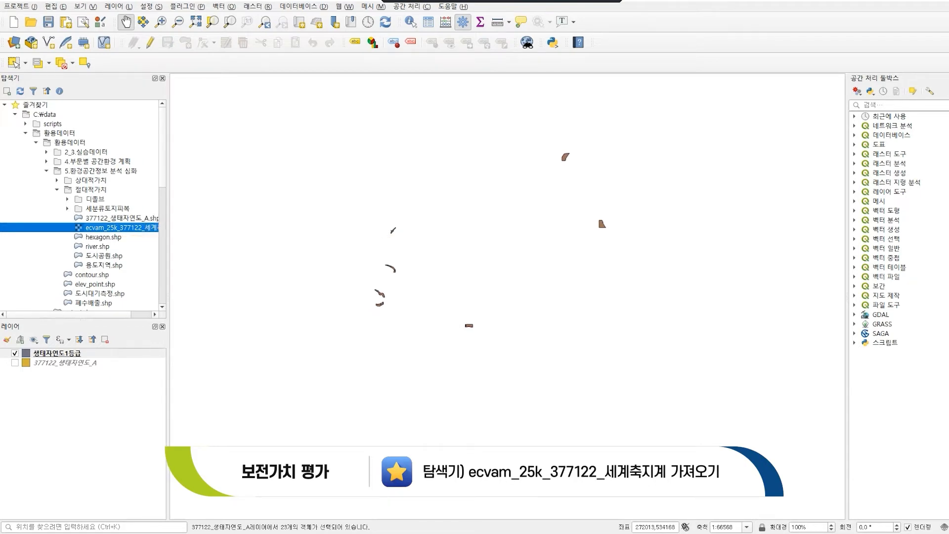
double_click(136, 228)
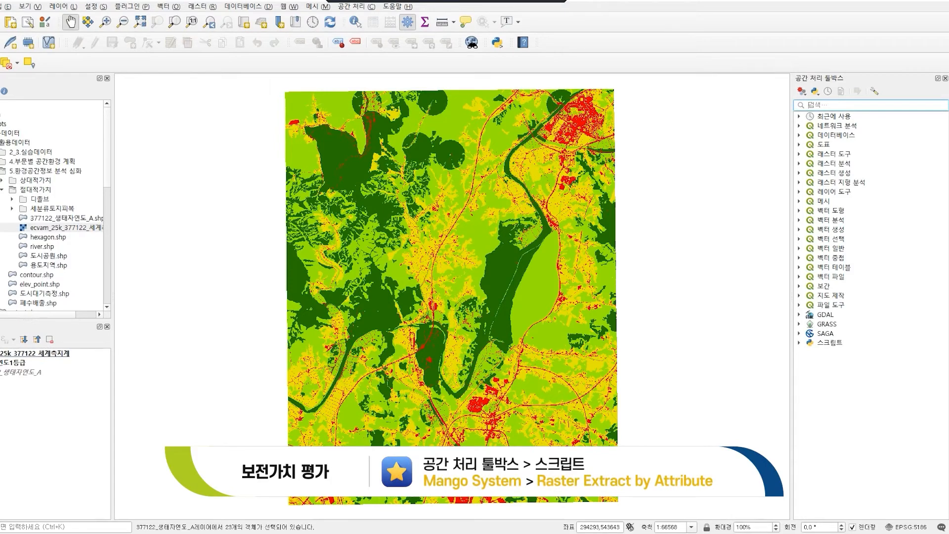
- Add the RasterExtractByAttributes.py script to the processing toolbox and expand the MangoSystem script group
click(799, 342)
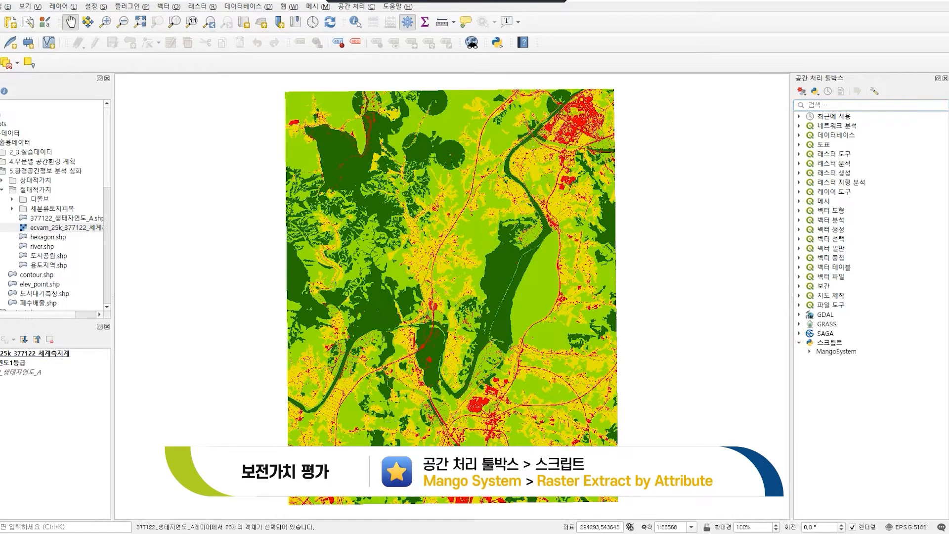
click(809, 351)
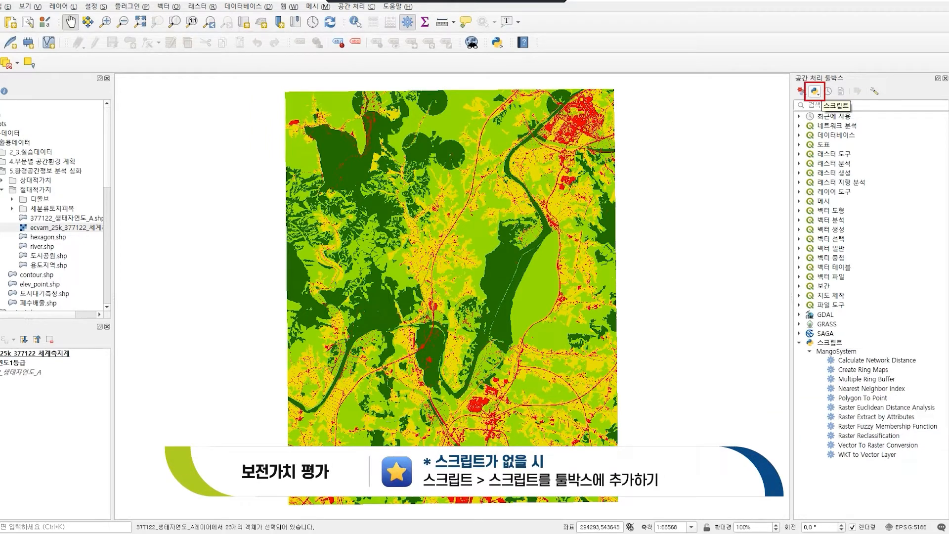
click(814, 91)
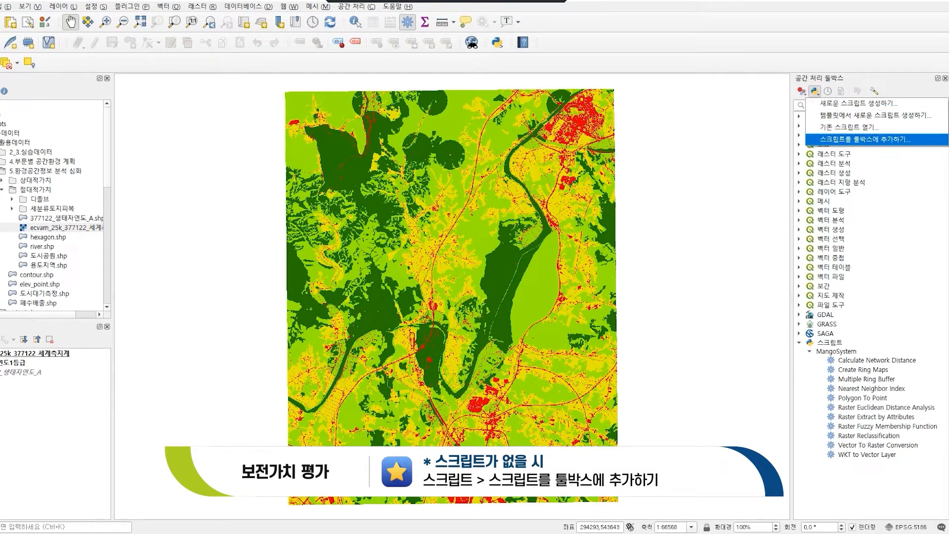
click(865, 139)
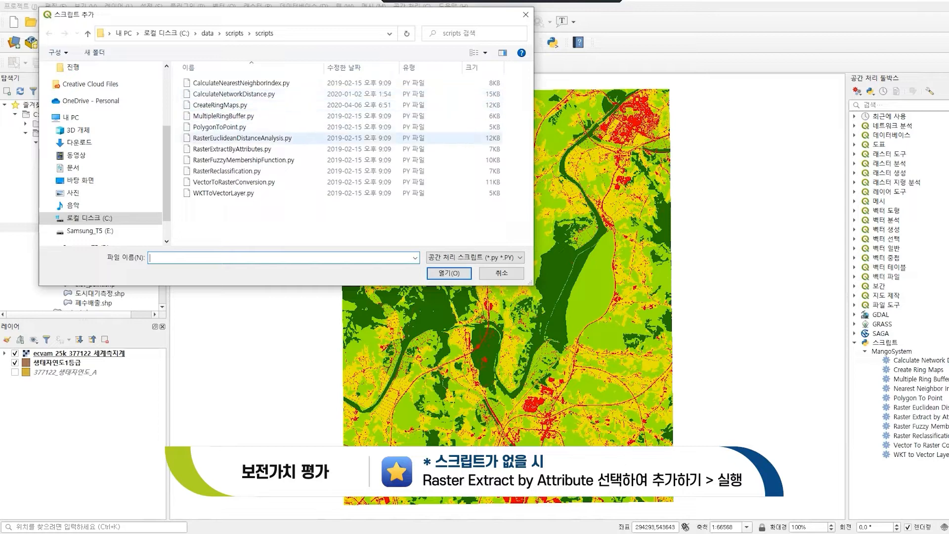
double_click(251, 149)
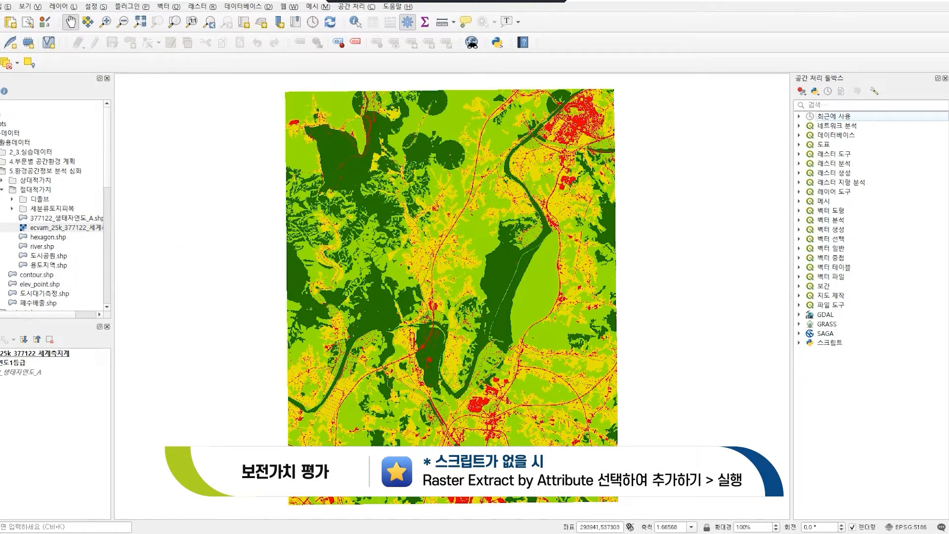
click(799, 342)
click(810, 351)
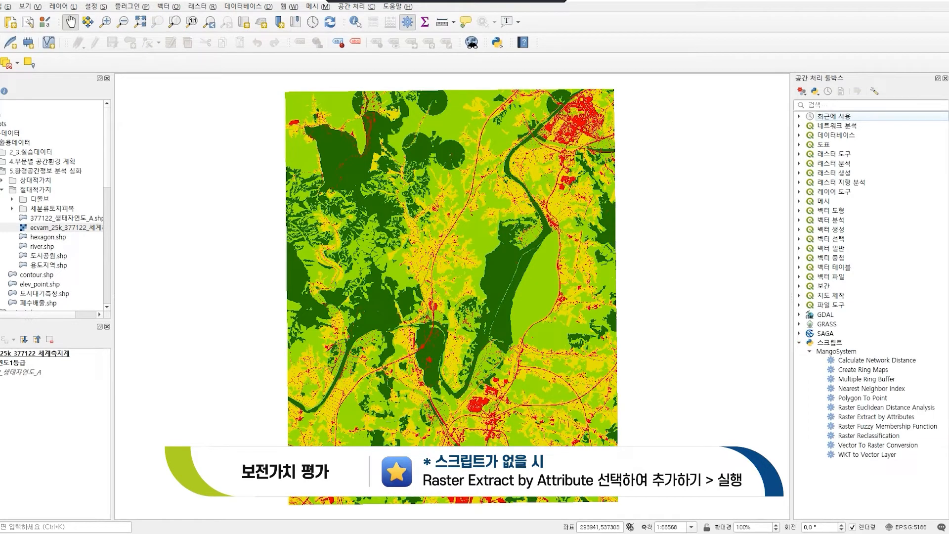
- Run Raster Extract by Attributes on the ecvam_25k_377122_세계측지계 layer with the expression value = 1, saving to a temporary output
double_click(876, 416)
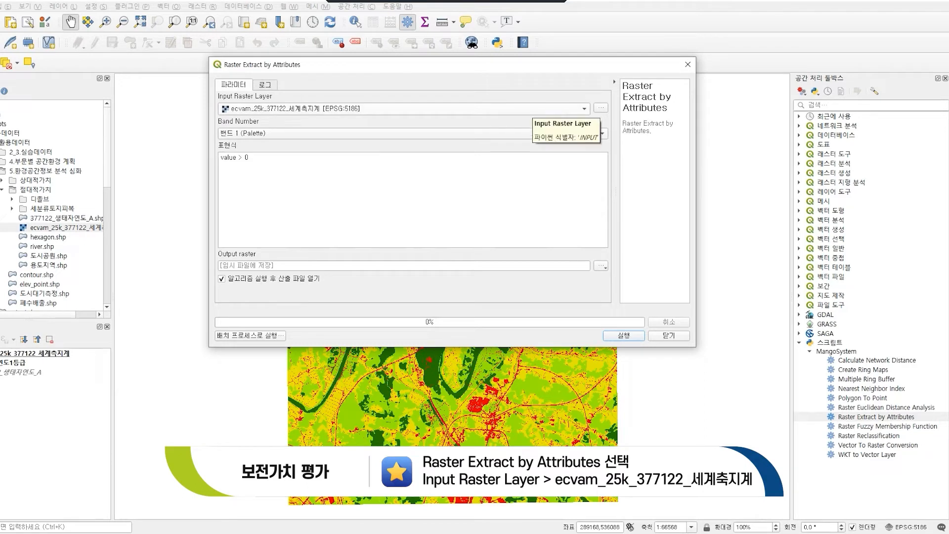
click(584, 108)
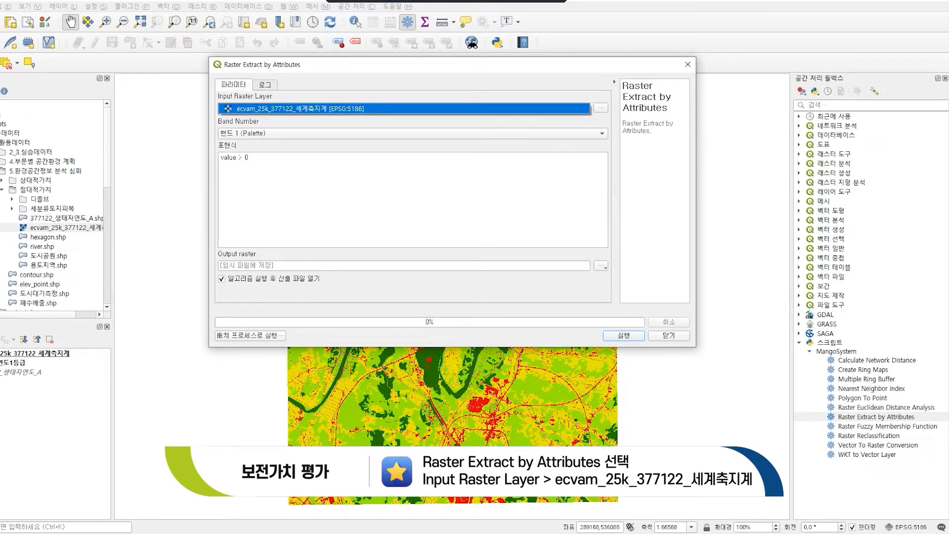
click(319, 107)
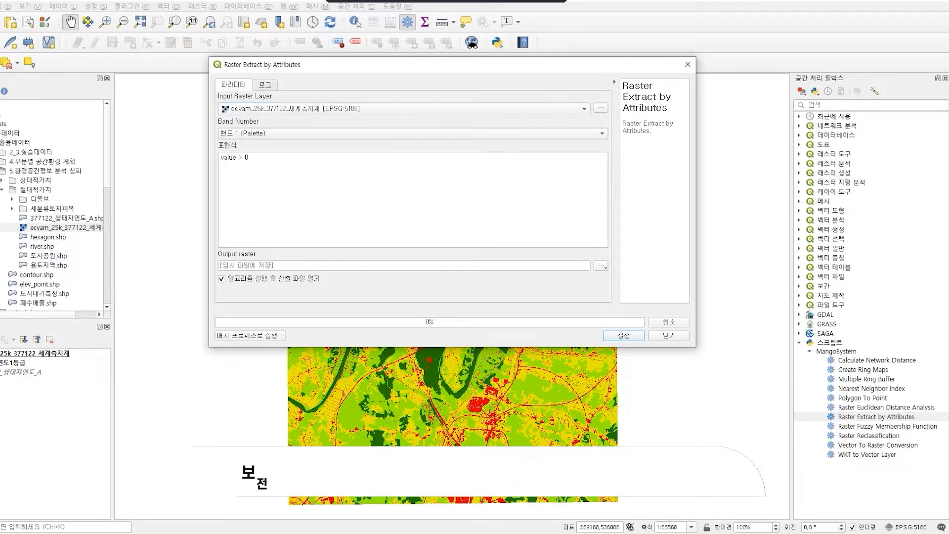
click(272, 158)
key(BackSpace)
key(BackSpace)
key(BackSpace)
text(=)
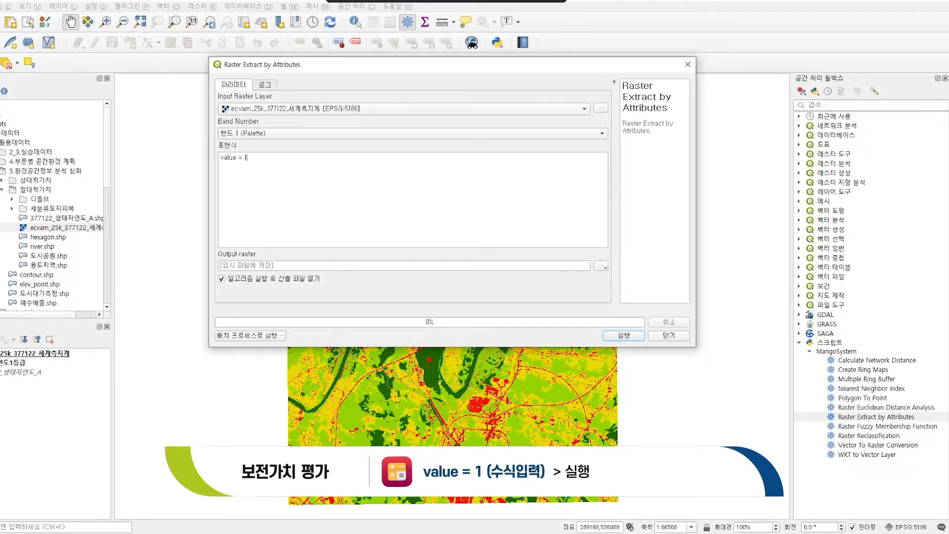
click(272, 159)
click(624, 336)
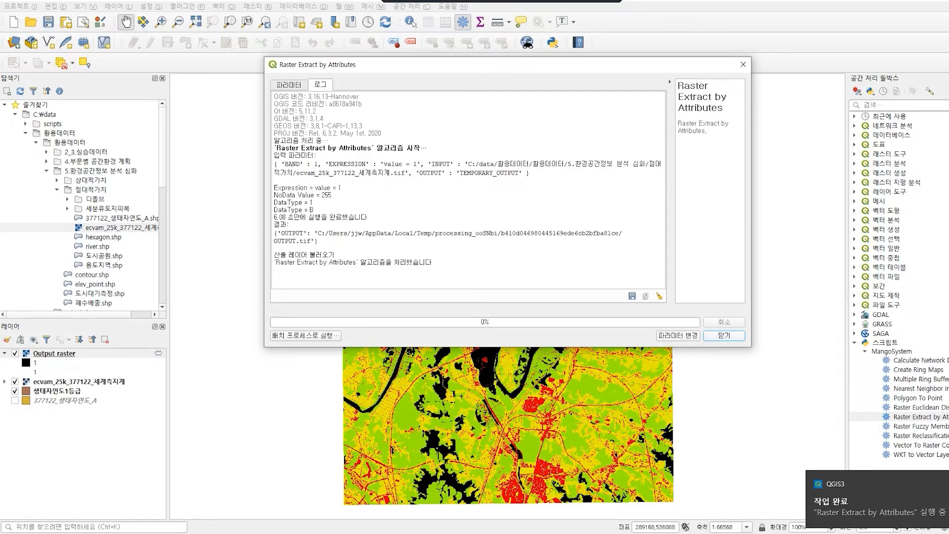
click(724, 335)
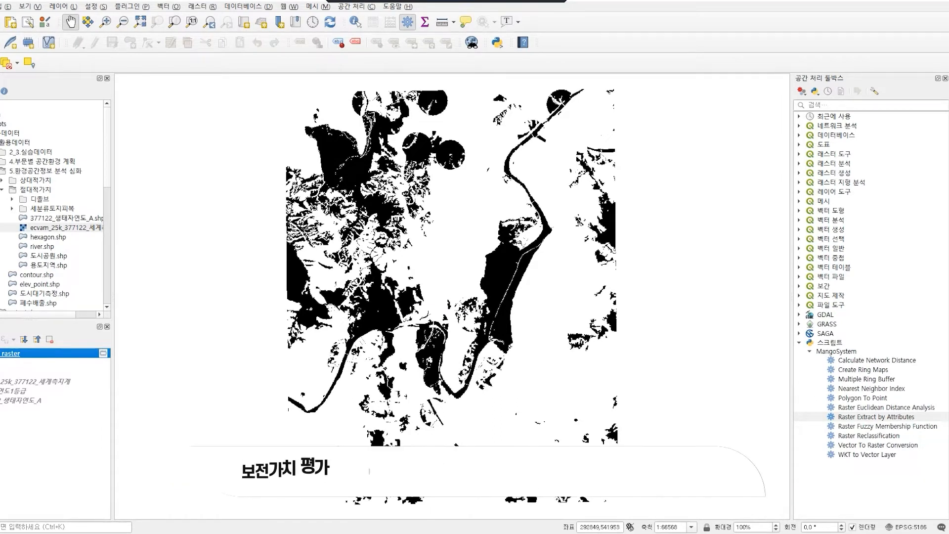
- Find the GDAL tool 폴리곤화(래스터를 벡터로) and polygonize the Output raster layer with the default options
click(836, 103)
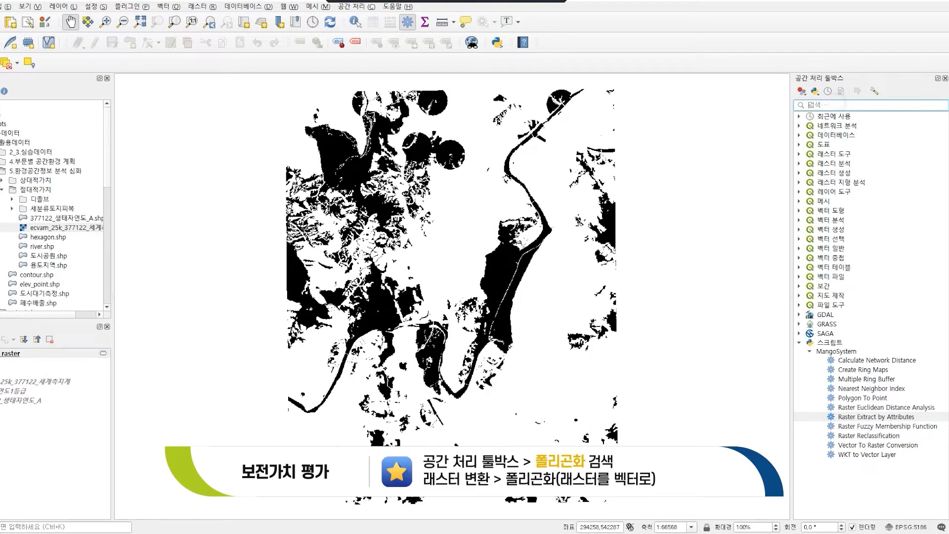
text(폴리곤화)
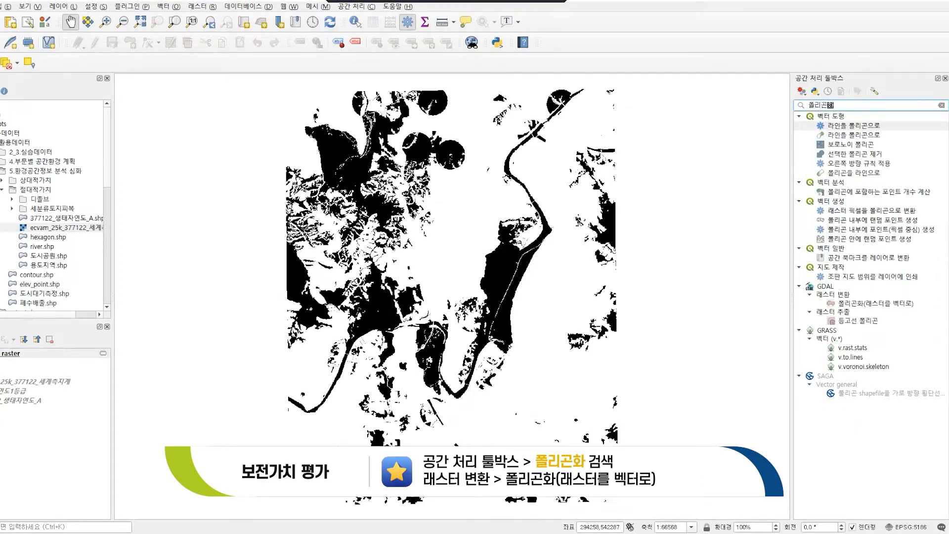
key(Return)
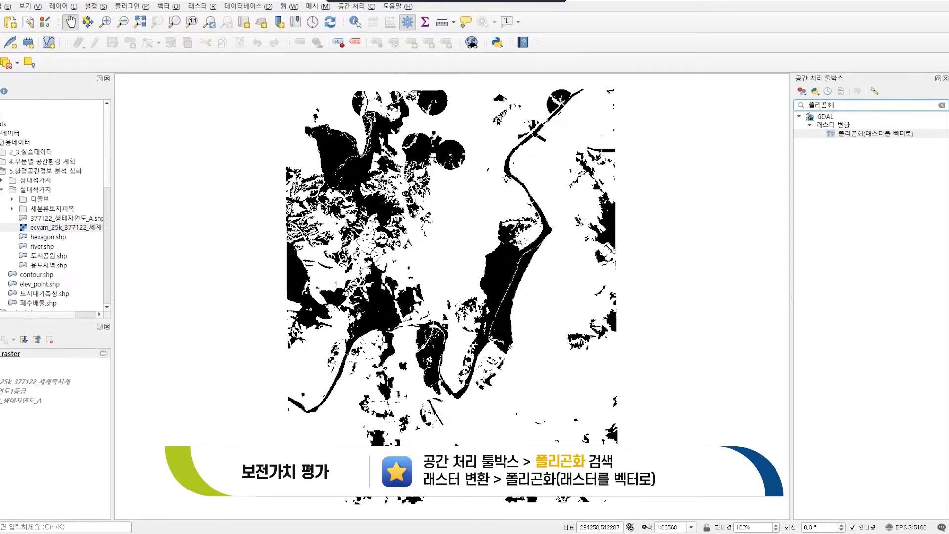
double_click(876, 134)
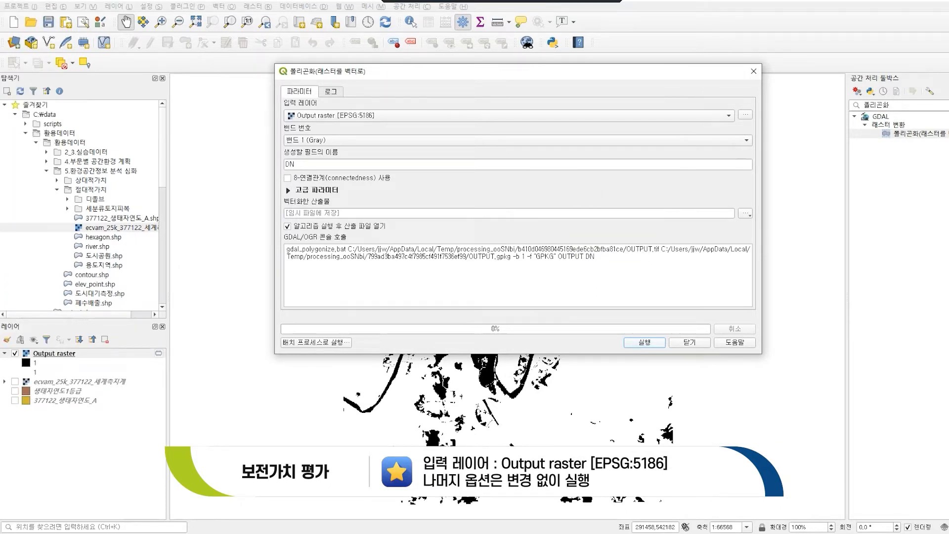
click(645, 343)
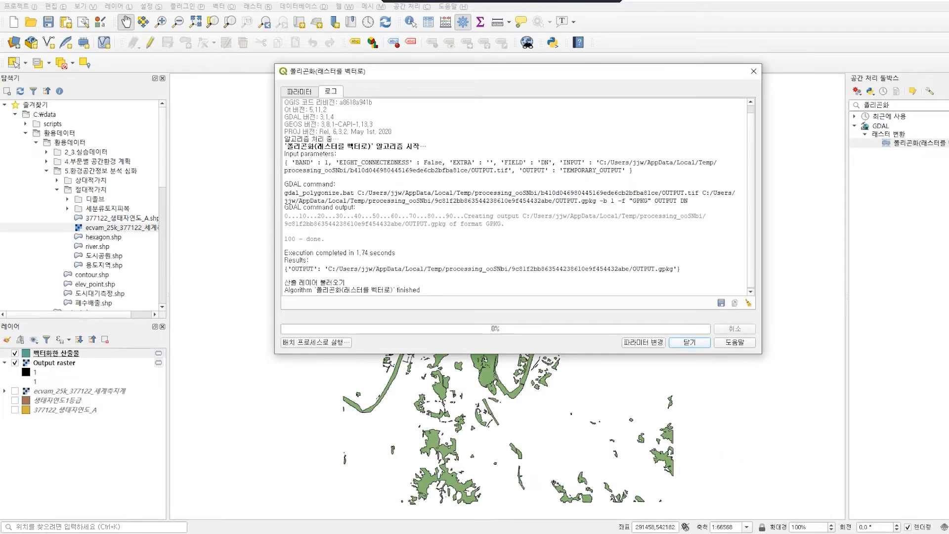
click(689, 342)
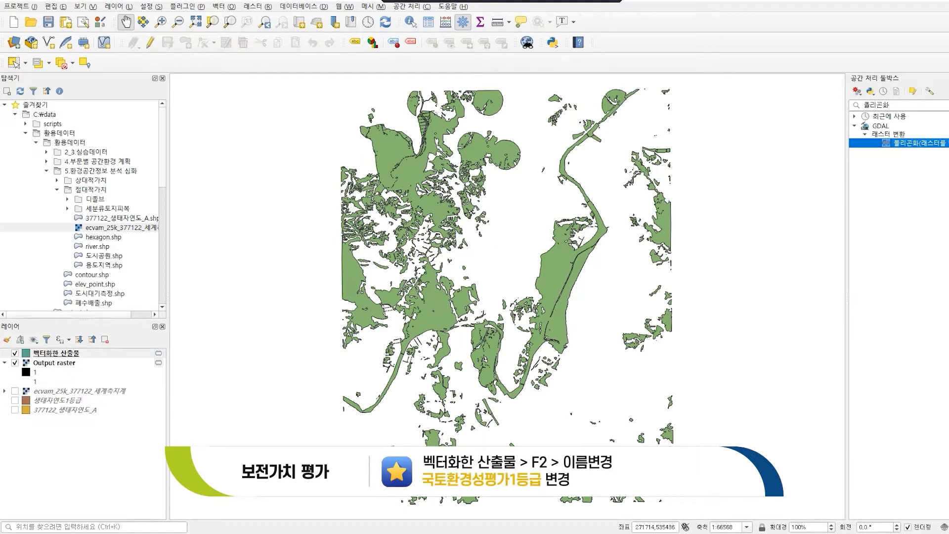
- Rename the polygonized layer 벡터화한 산출물 as 국토환경성평가지도1등급
click(62, 353)
key(F2)
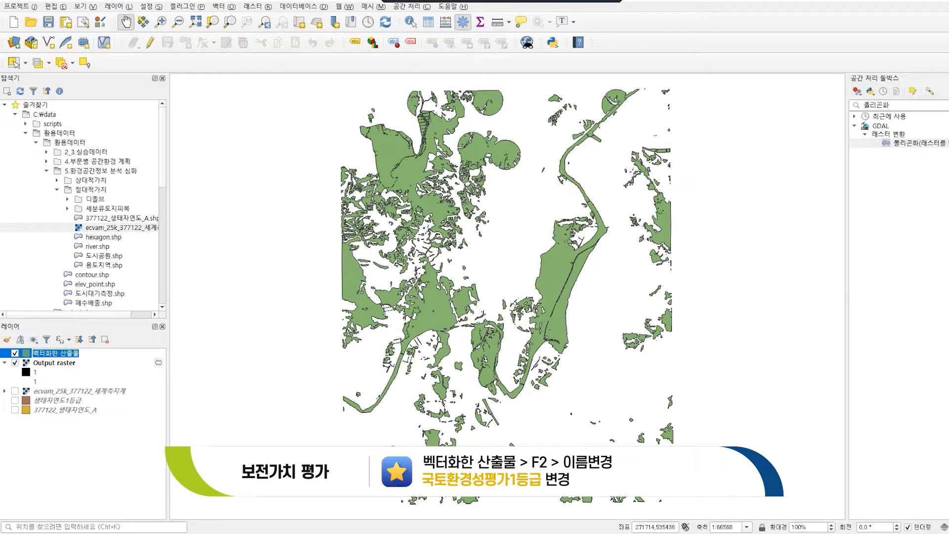
text(국토환경서성평가지도1등급)
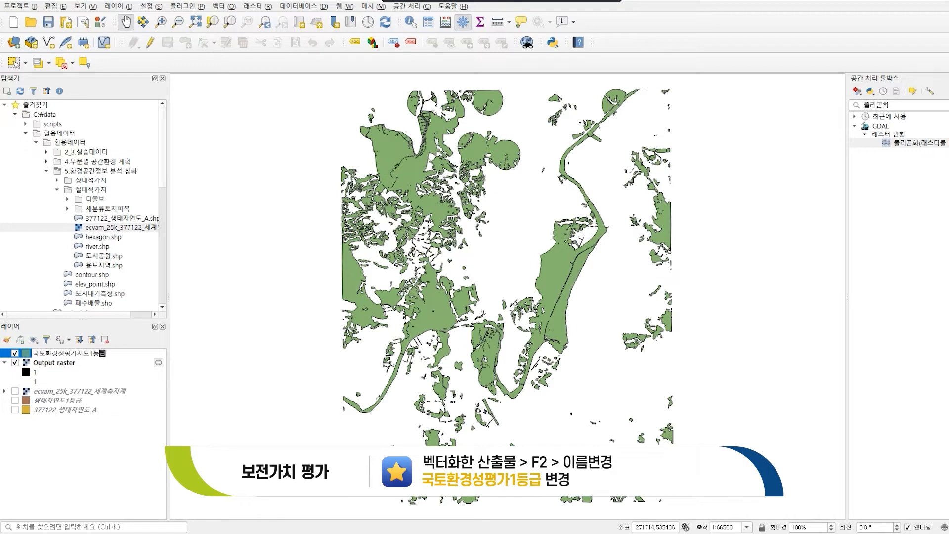
key(Return)
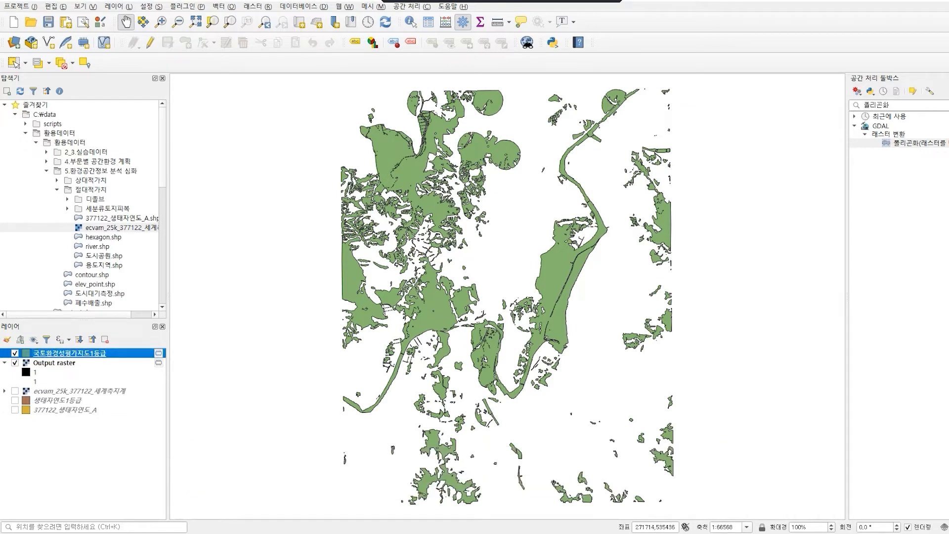
- Remove the layers Output raster, ecvam_25k_377122_세계측지계 and 377122_생태자연도_A from the project
click(52, 363)
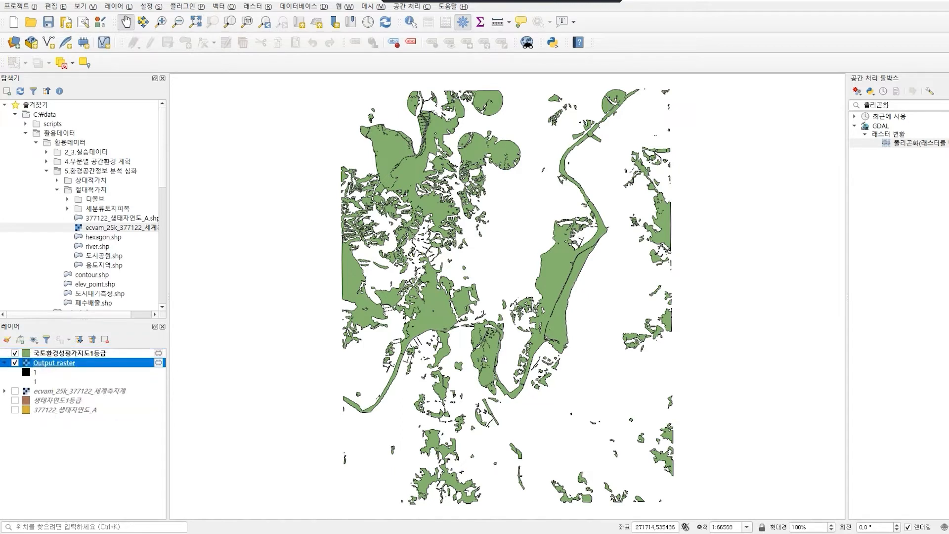
ctrl+click(79, 390)
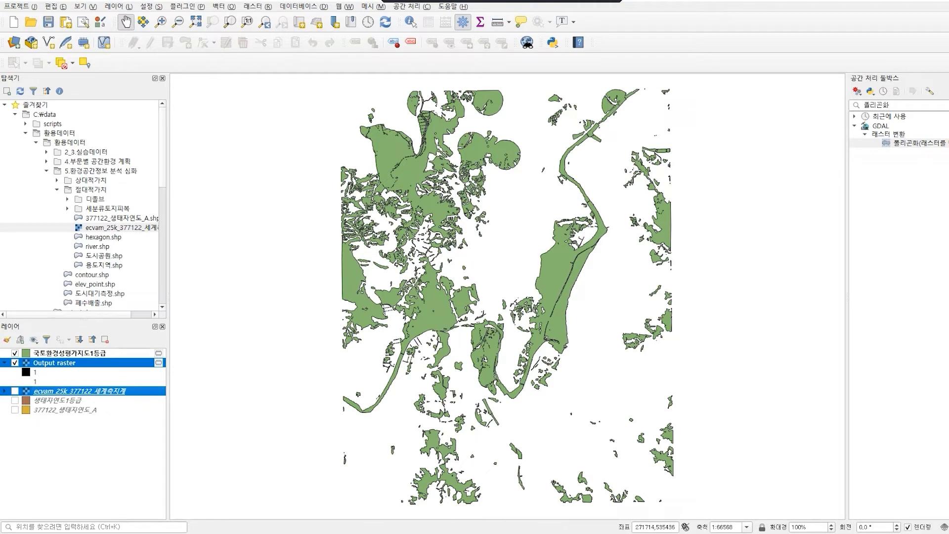
ctrl+click(65, 410)
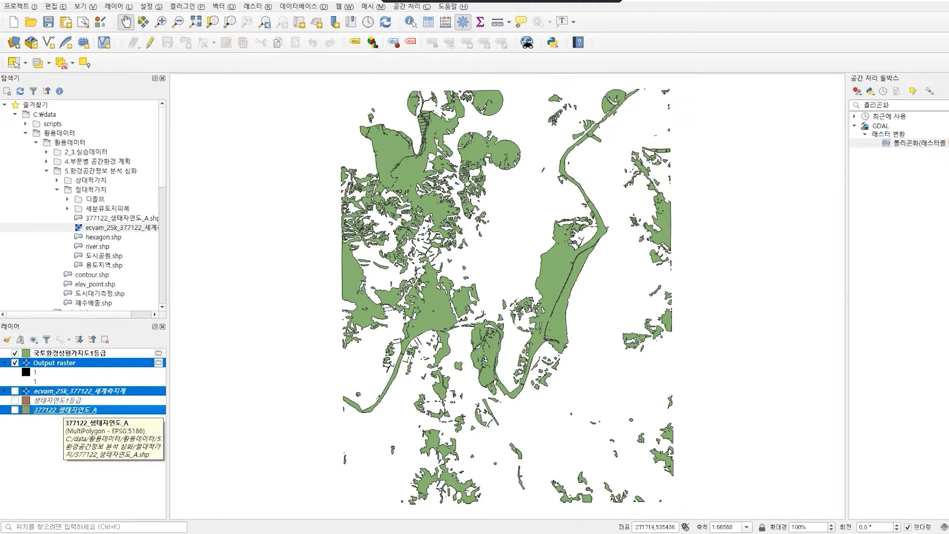
right_click(64, 410)
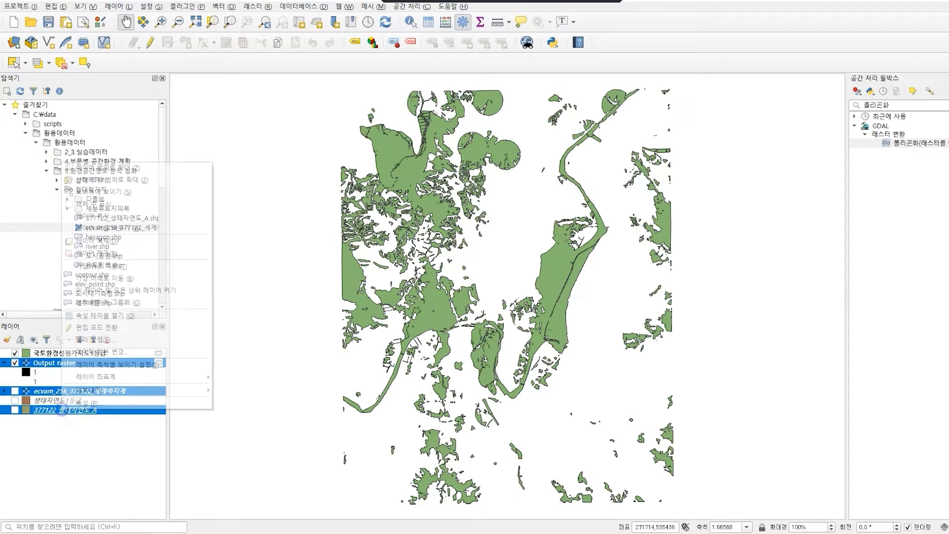
click(101, 254)
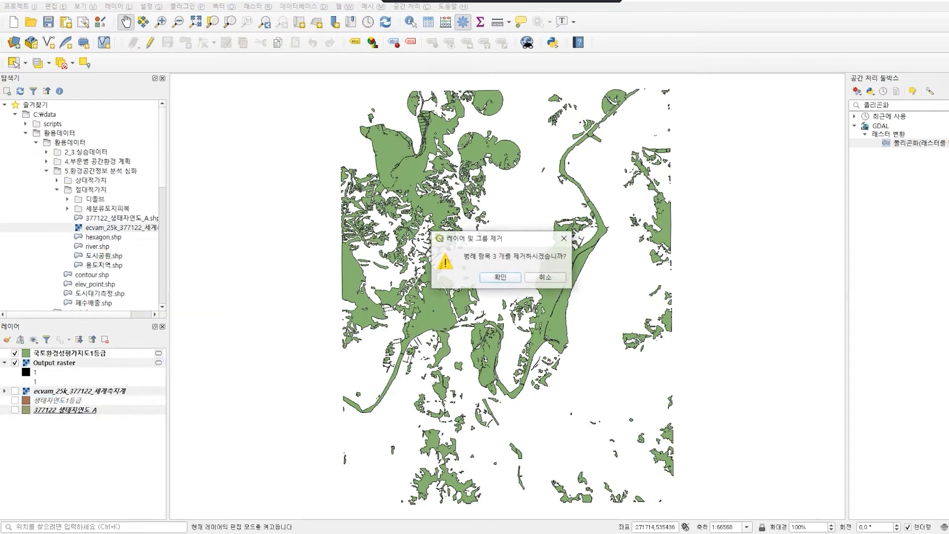
key(Return)
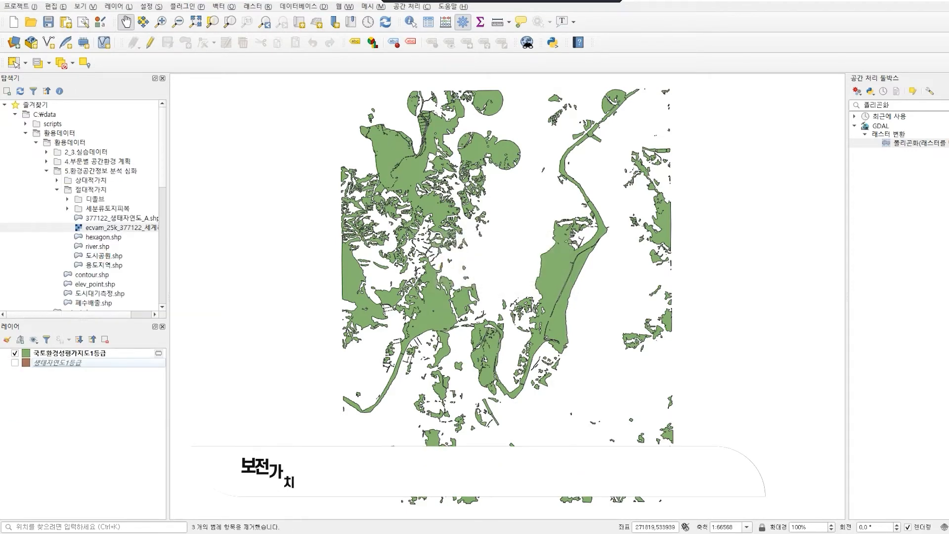
- Load all shapefiles from 37712006.shp through 37712050.shp in the 세분류토지피복 folder under 절대적가치 into the map
scroll(83, 204, down, 1)
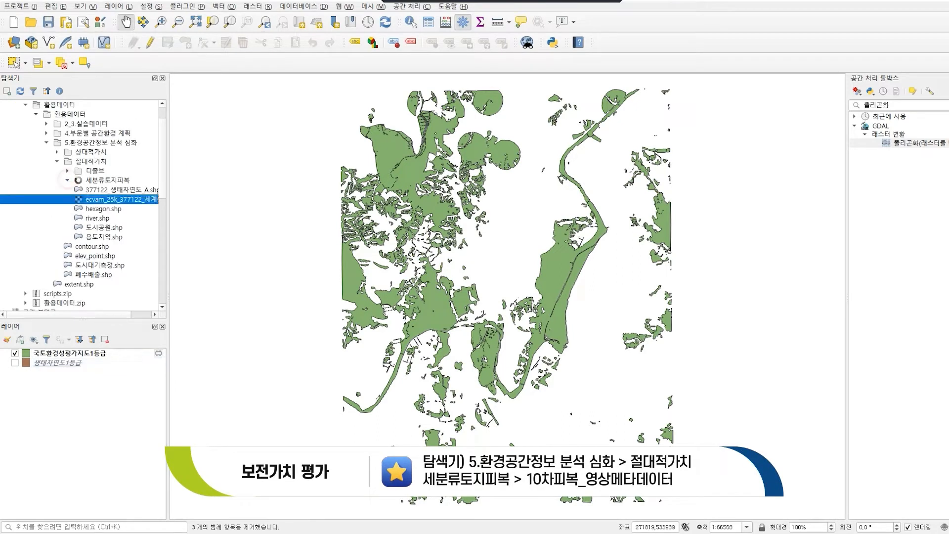
click(68, 180)
drag(170, 180, 250, 180)
scroll(124, 208, down, 4)
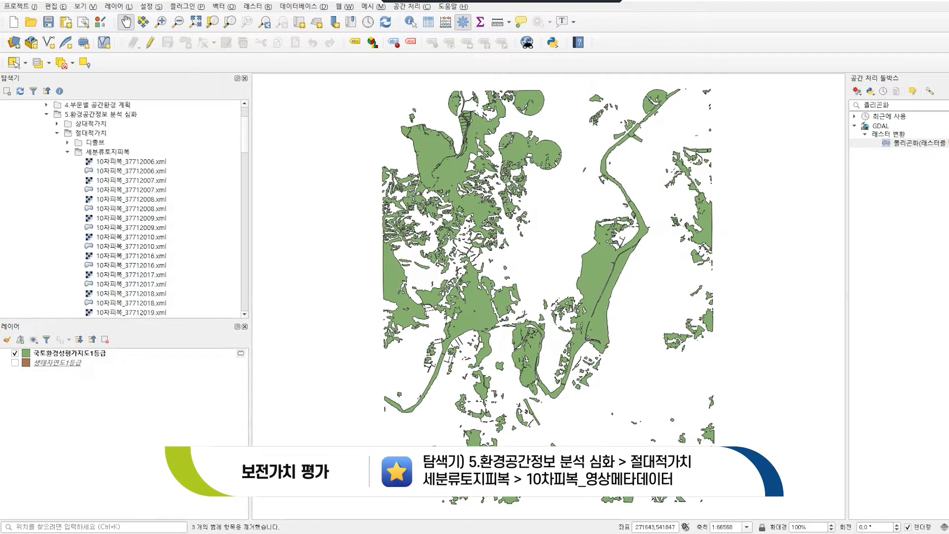
scroll(124, 208, up, 2)
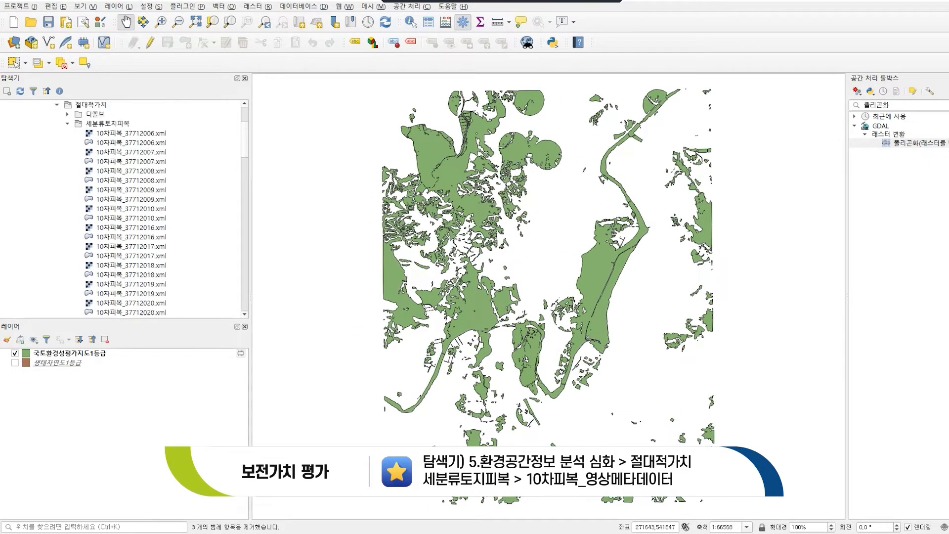
scroll(123, 207, down, 3)
scroll(123, 208, down, 10)
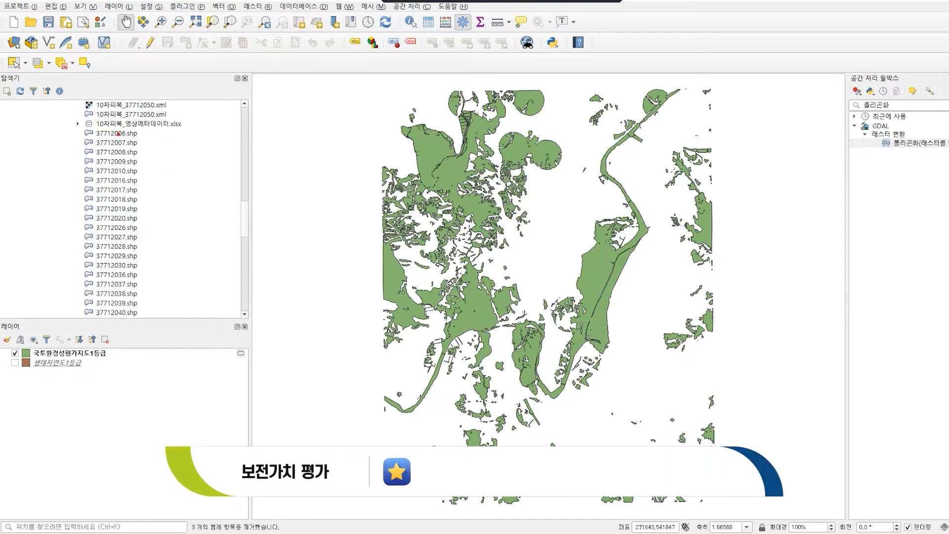
click(117, 133)
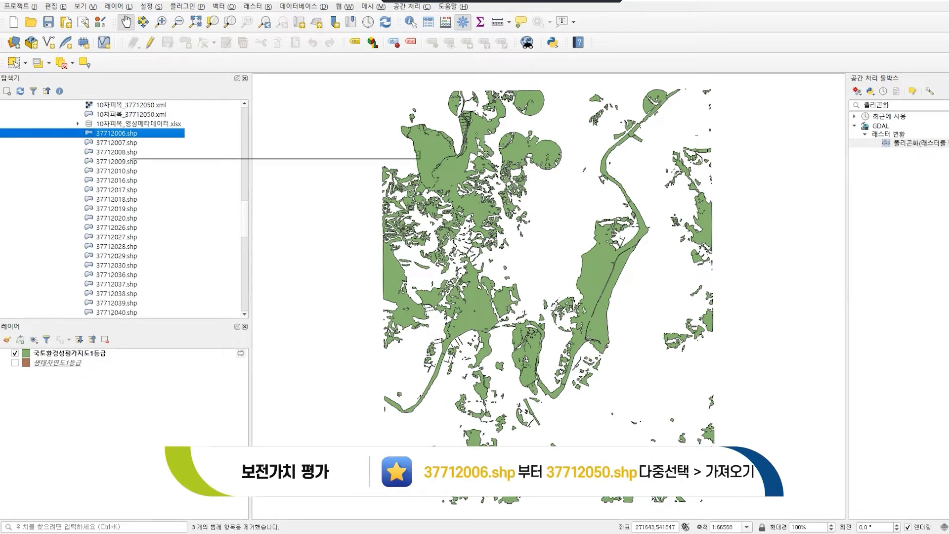
scroll(124, 207, down, 1)
scroll(123, 247, down, 3)
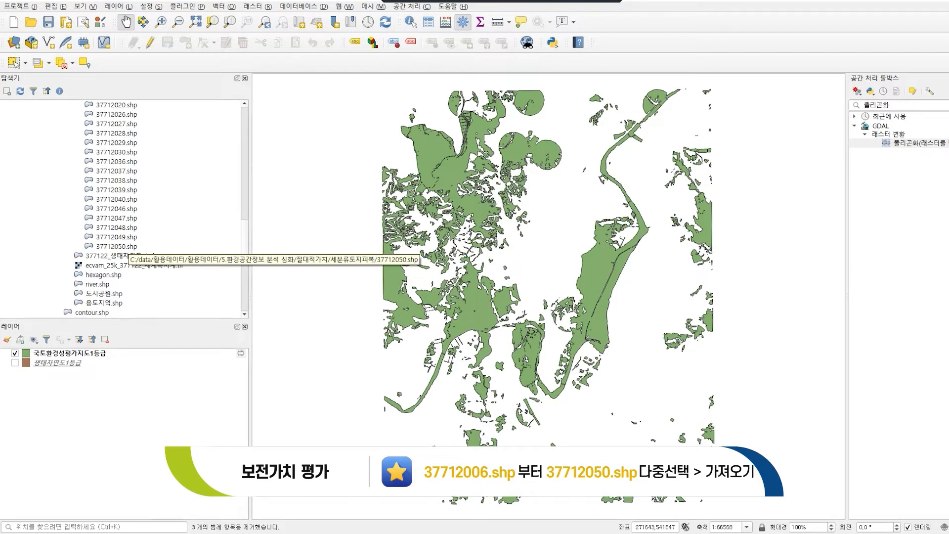
shift+click(117, 246)
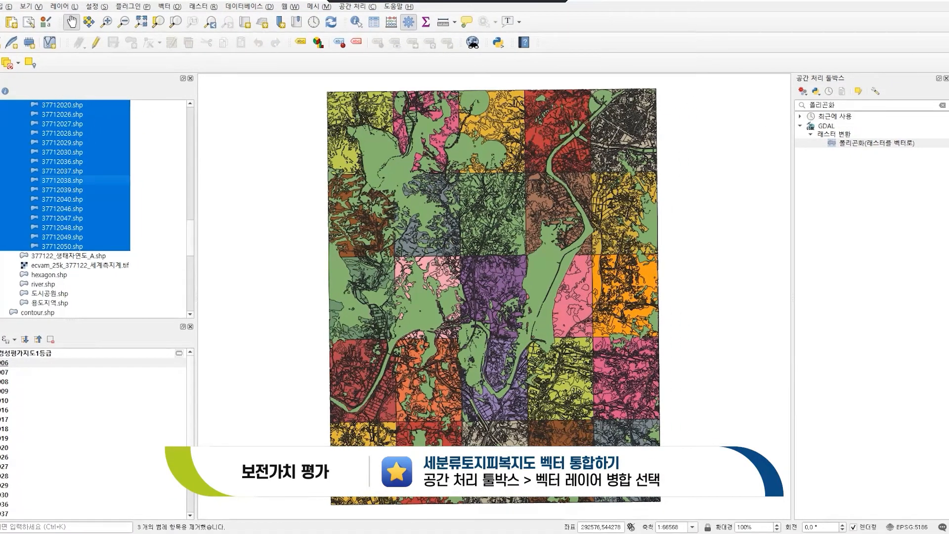
- Search the processing toolbox for 벡터 레이어 병합 and open that merge tool
click(901, 104)
drag(846, 104, 806, 105)
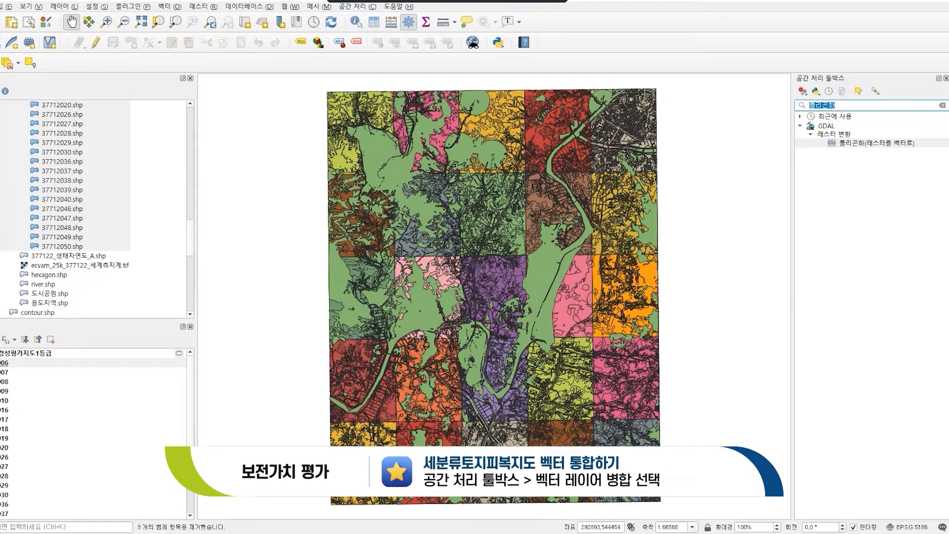
text(벡터 레이어 병합)
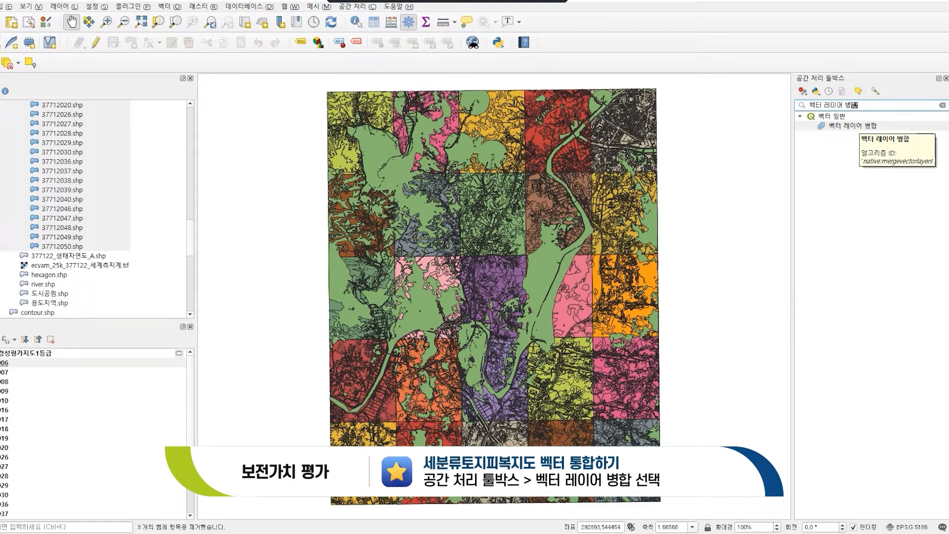
key(Return)
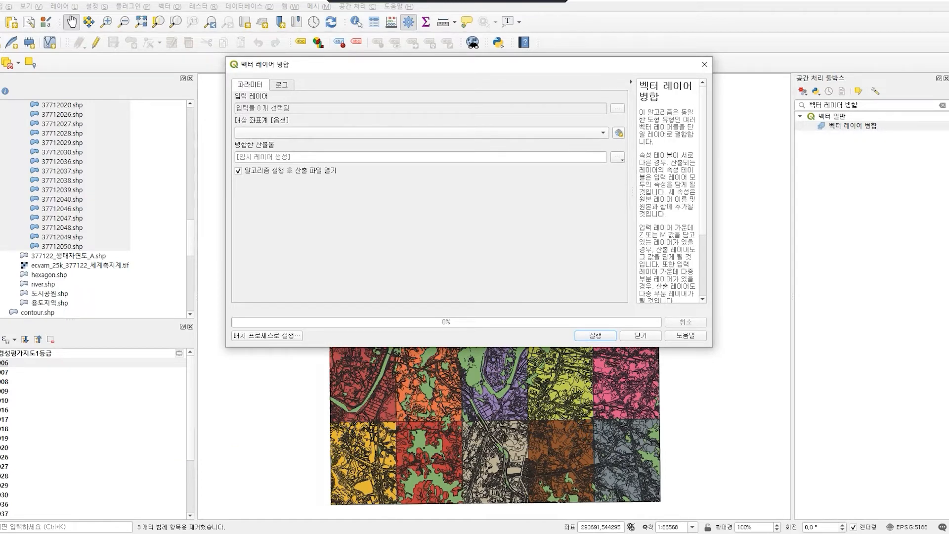
drag(562, 63, 567, 55)
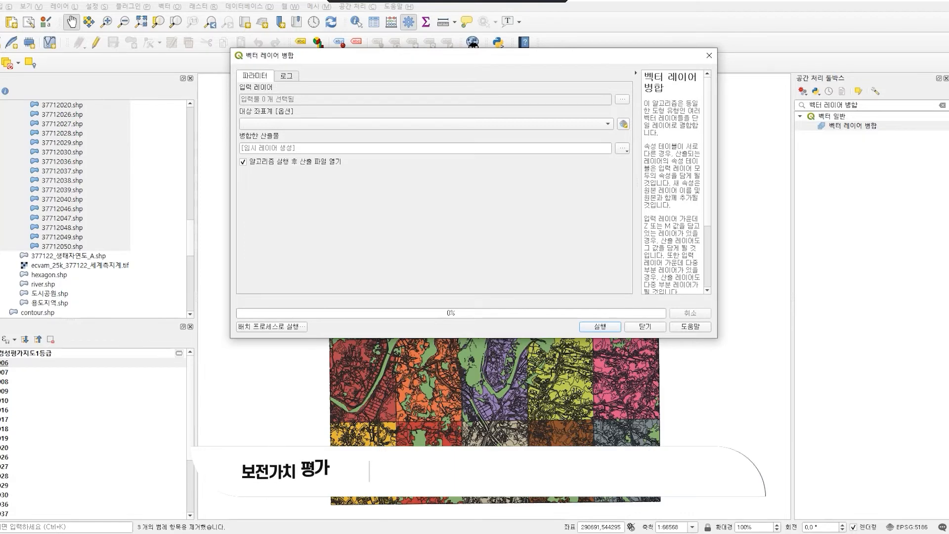
- Choose all land cover layers from 37712006 to 37712050 as merge inputs, excluding 국토환경성평가지도1등급 and 생태자연도1등급
click(622, 99)
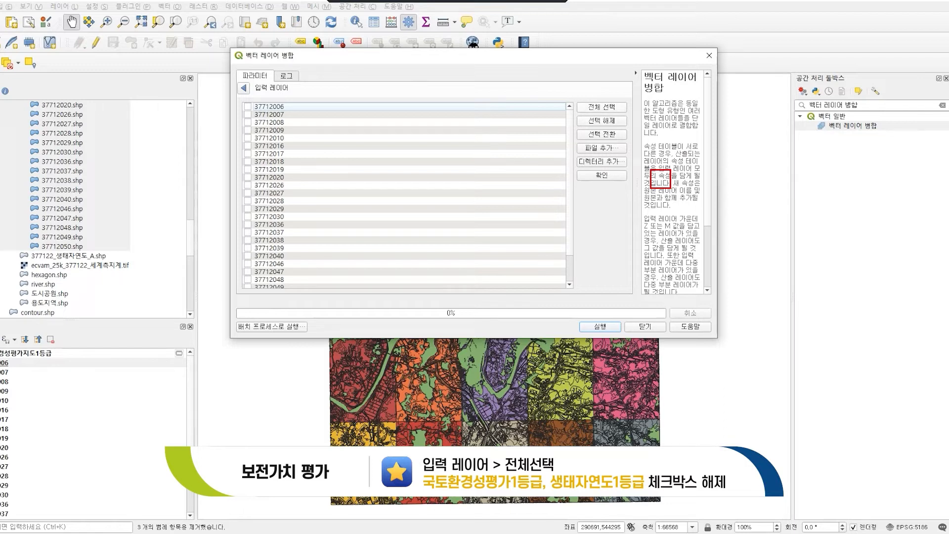
click(602, 107)
scroll(406, 195, down, 2)
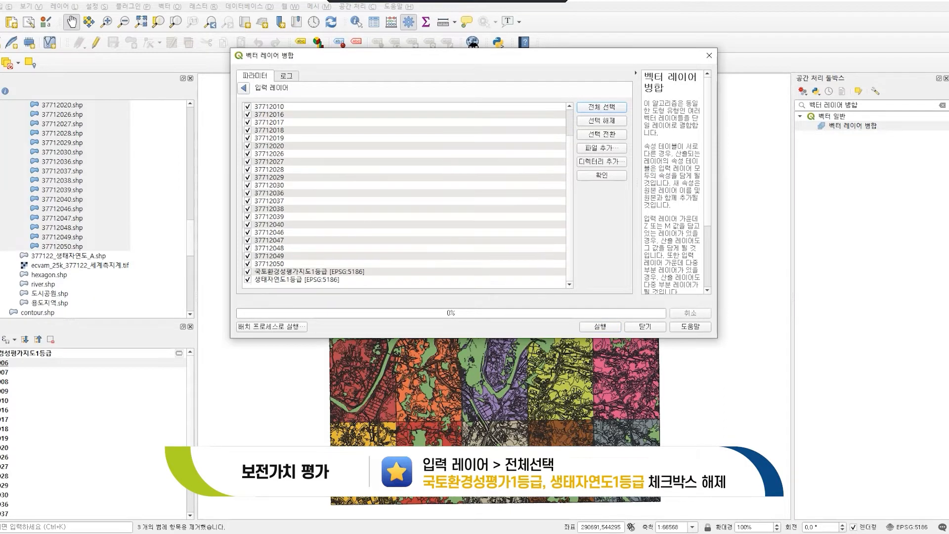
click(248, 272)
click(248, 280)
scroll(406, 195, up, 2)
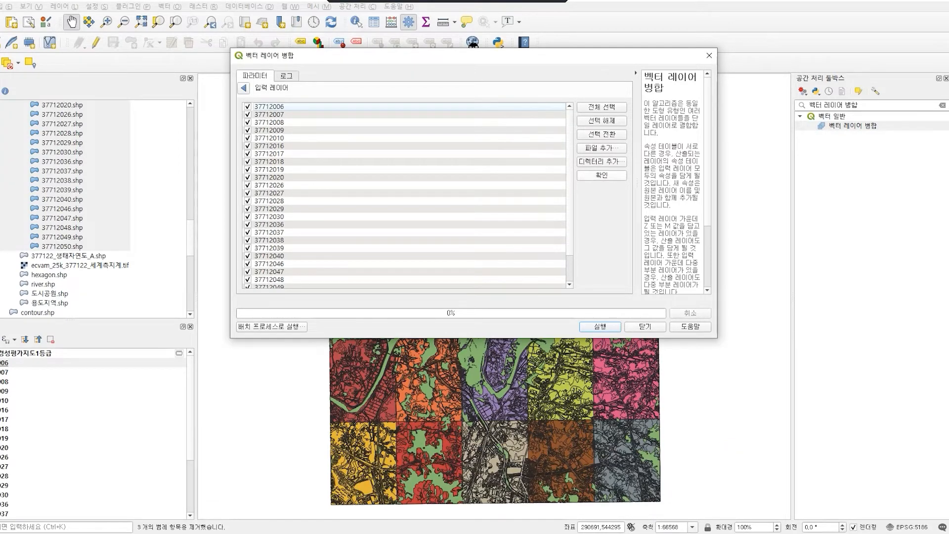
click(602, 175)
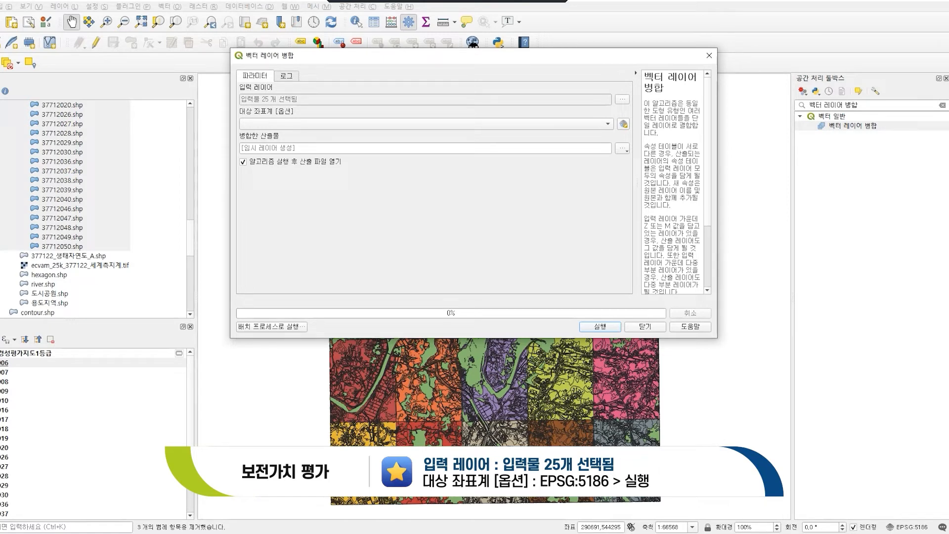
- Set the target coordinate system to EPSG:5186 - Korea 2000 / Central Belt 2010, run the merge into a temporary layer and close the tool
click(609, 123)
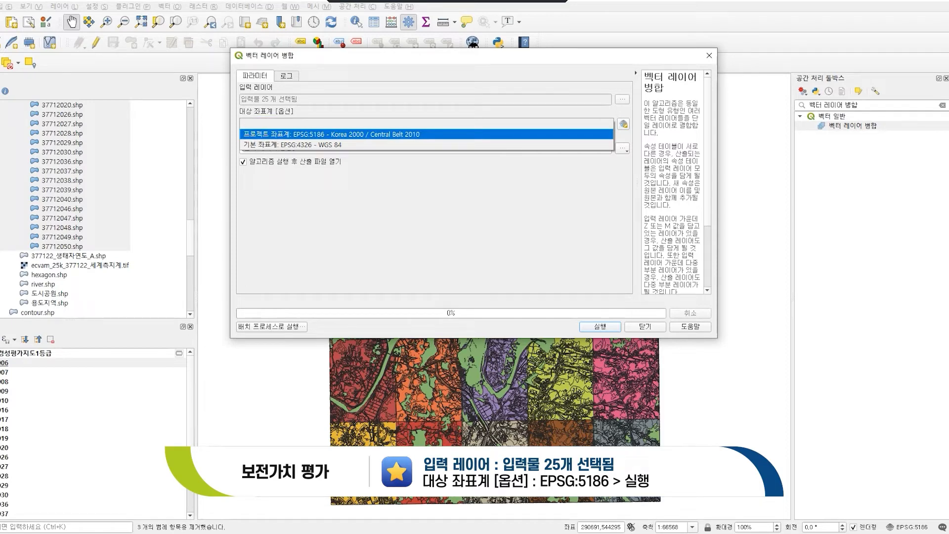
click(598, 134)
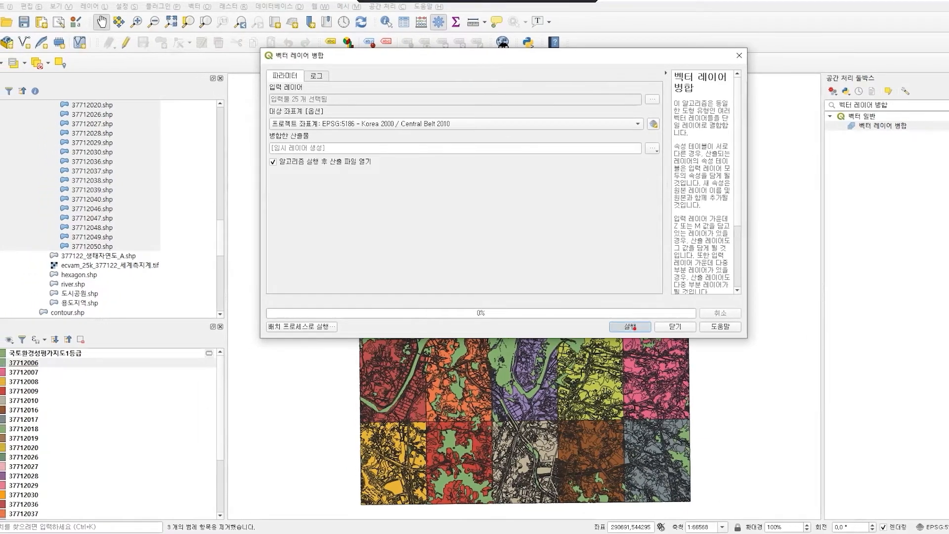
click(631, 327)
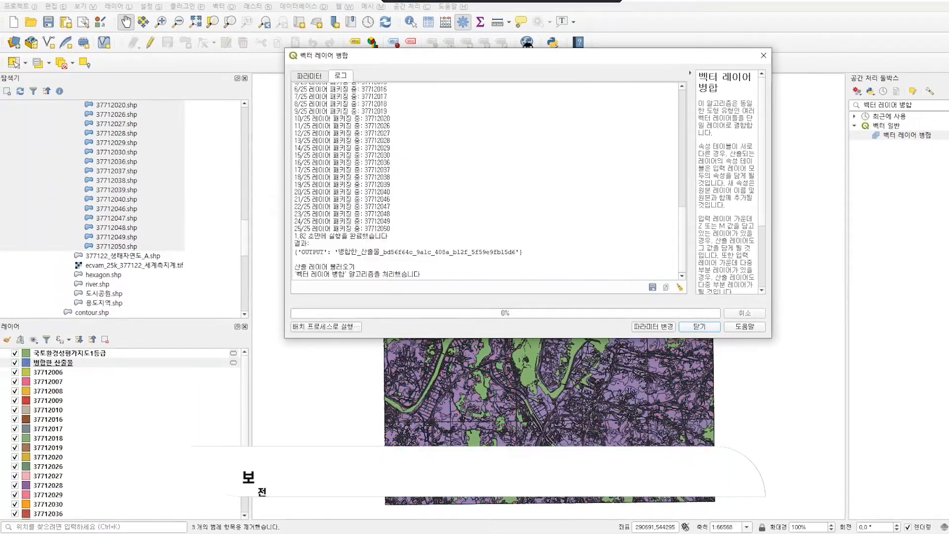
click(699, 327)
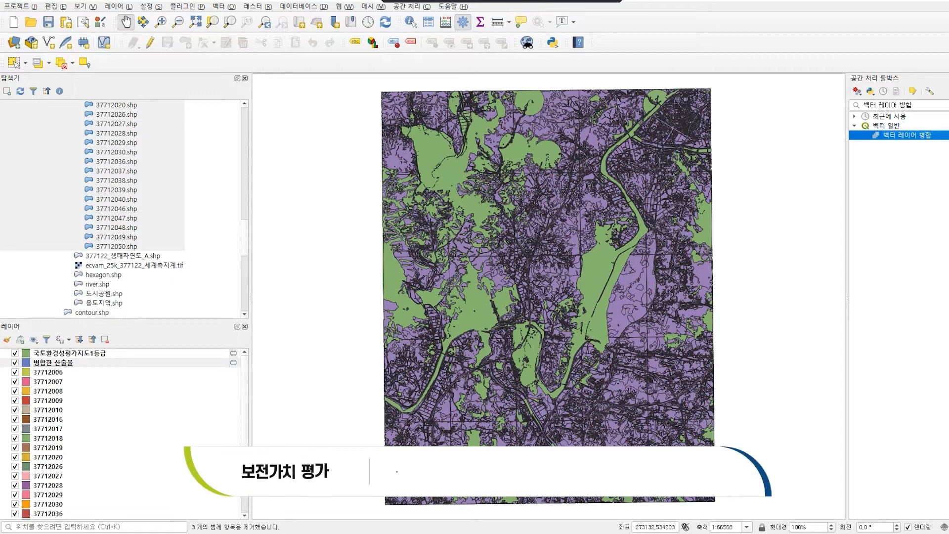
- Remove the individual land cover layers 37712006 through 37712050 from the project
click(48, 373)
scroll(48, 372, down, 3)
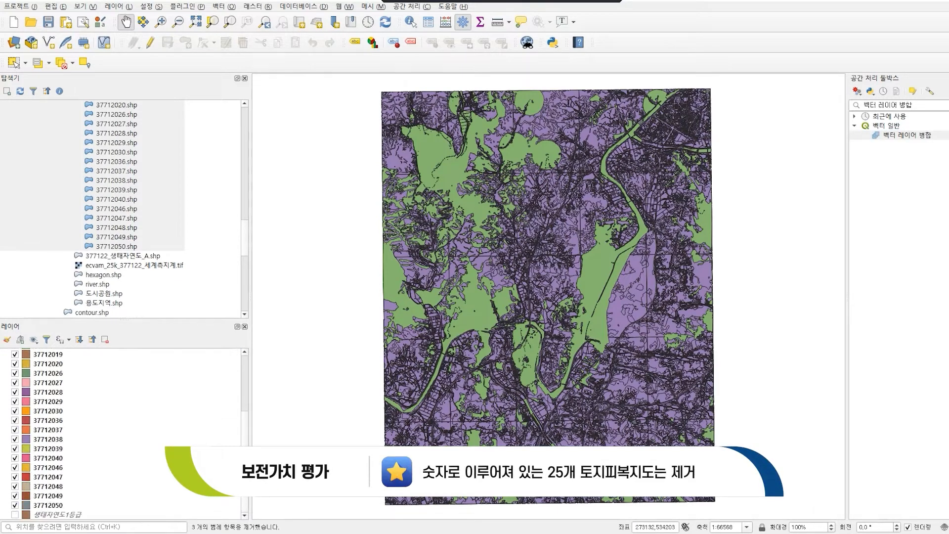
shift+click(48, 505)
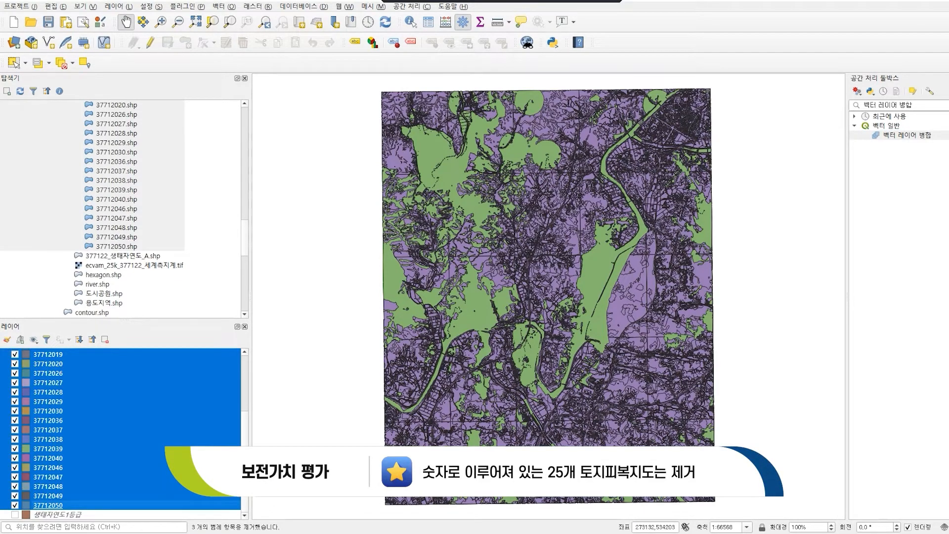
right_click(46, 443)
click(74, 300)
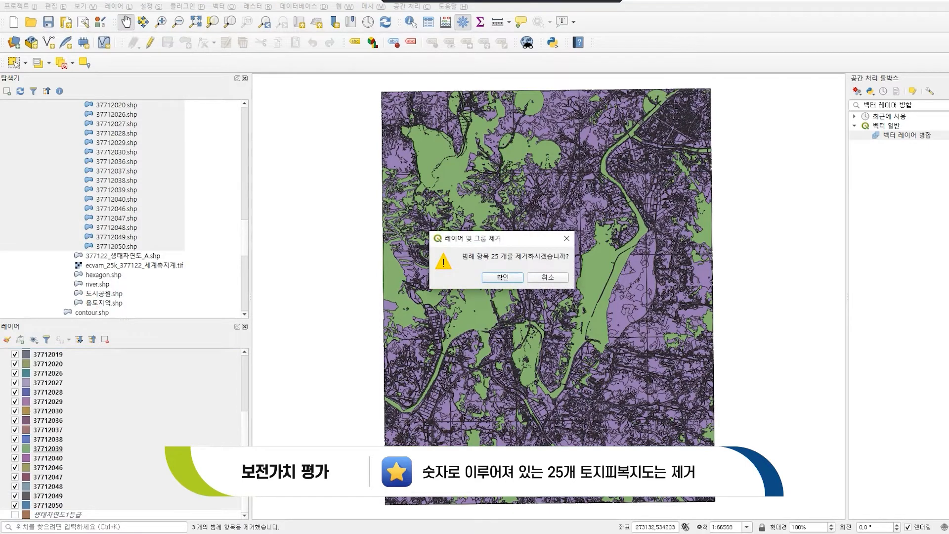
key(Return)
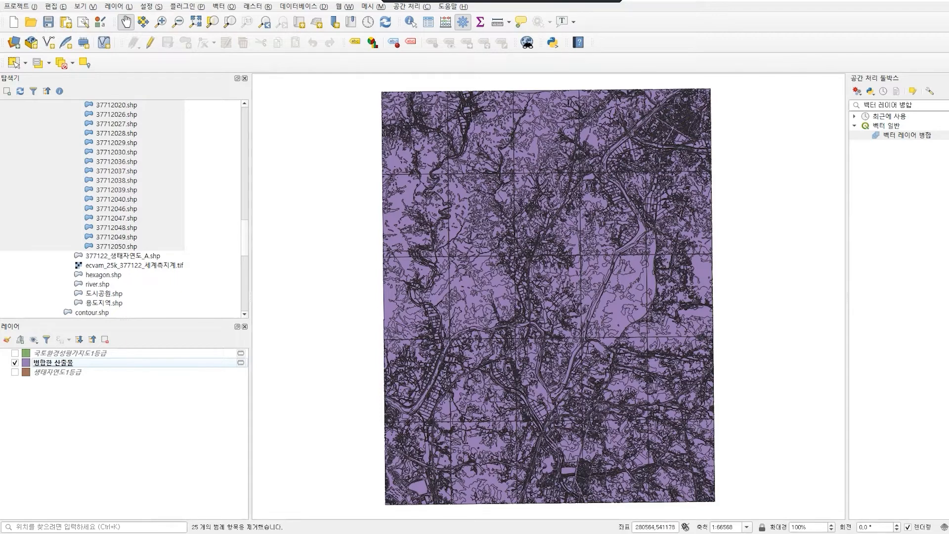
- Identify the attributes of the two adjoining forest polygons on either side of a map sheet boundary in 병합한 산출물
scroll(549, 296, up, 4)
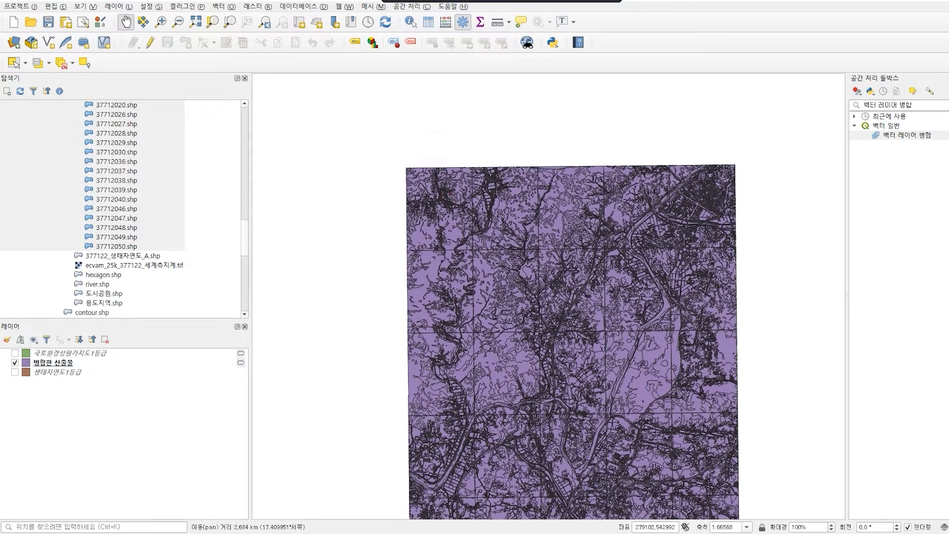
click(610, 221)
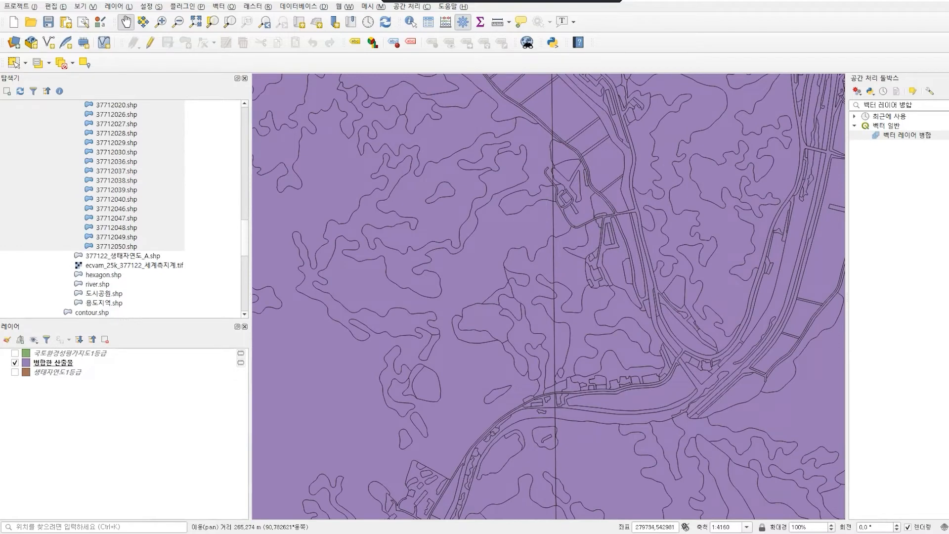
scroll(578, 242, up, 1)
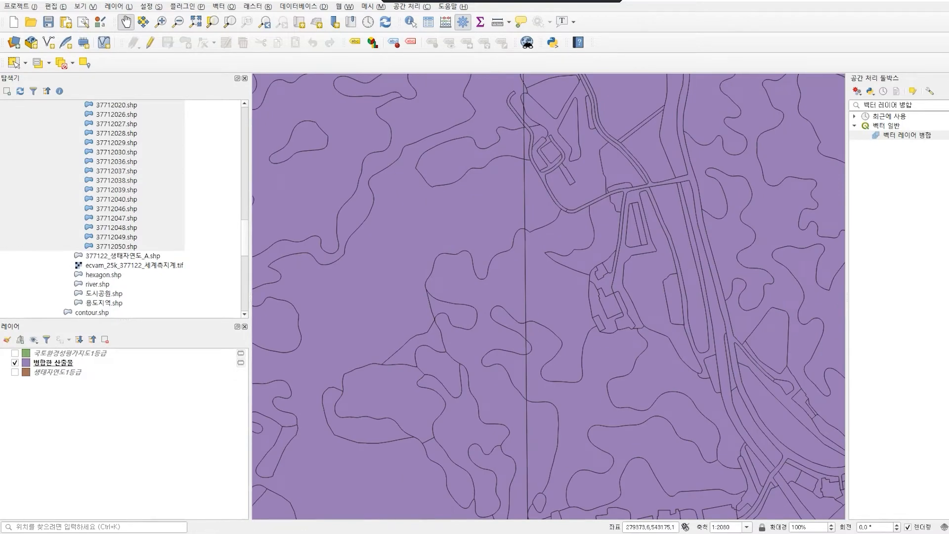
click(411, 22)
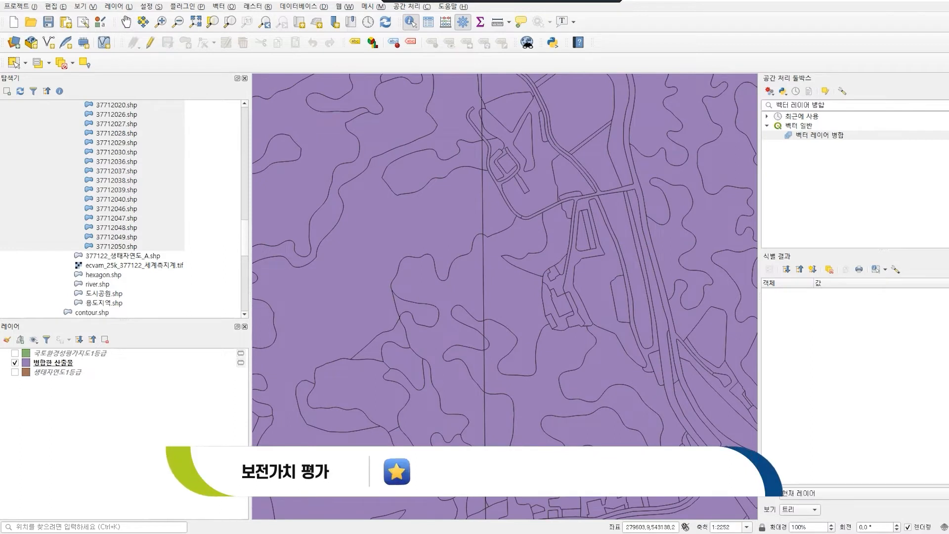
click(468, 205)
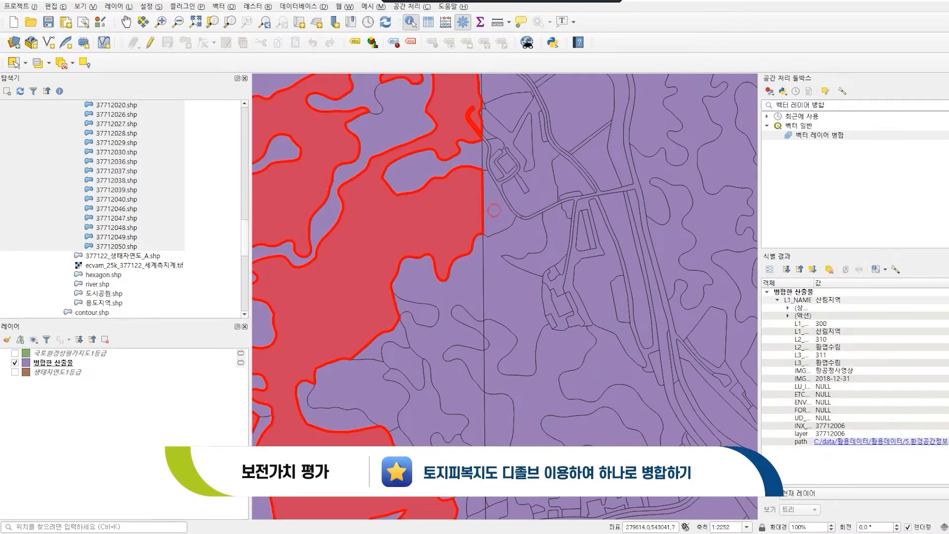
click(494, 210)
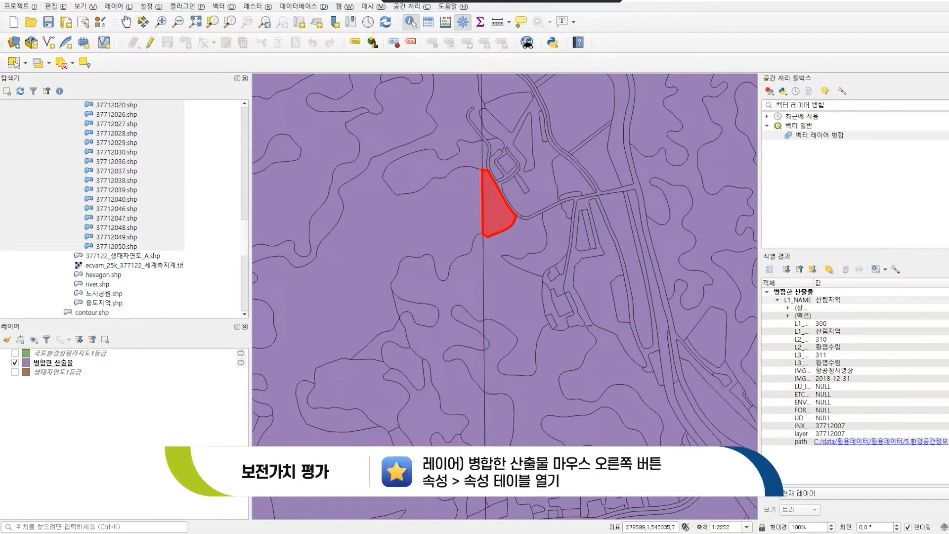
- Examine the L1_CODE and L3_CODE columns in the attribute table of 병합한 산출물, and close the table
right_click(58, 364)
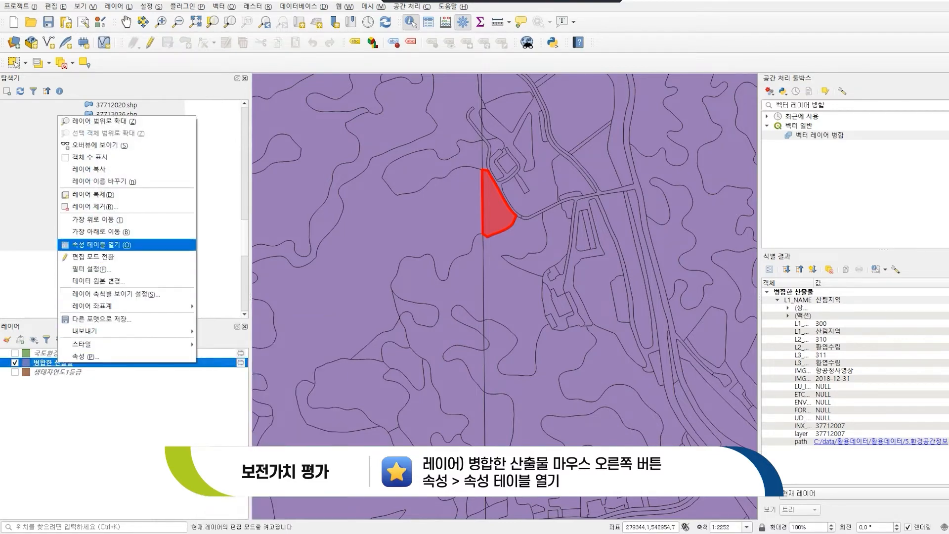
click(126, 245)
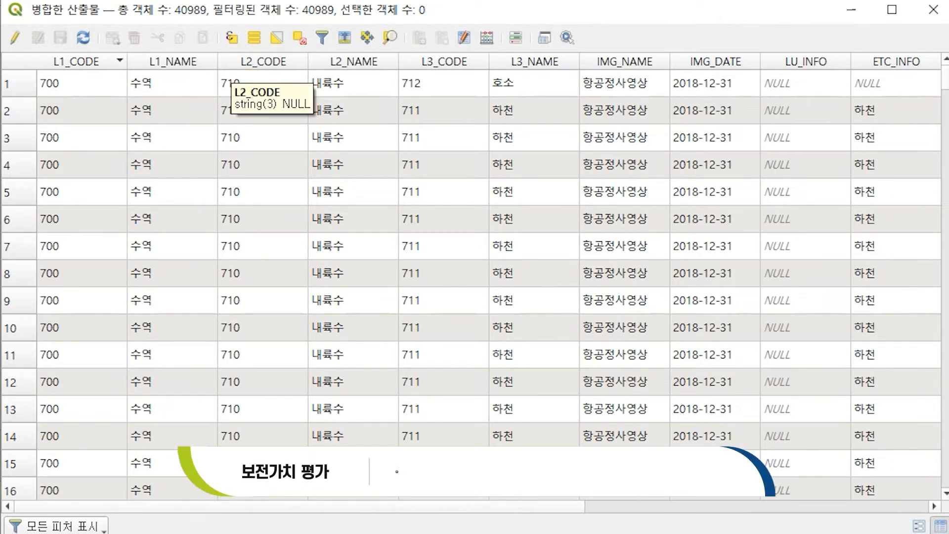
click(445, 81)
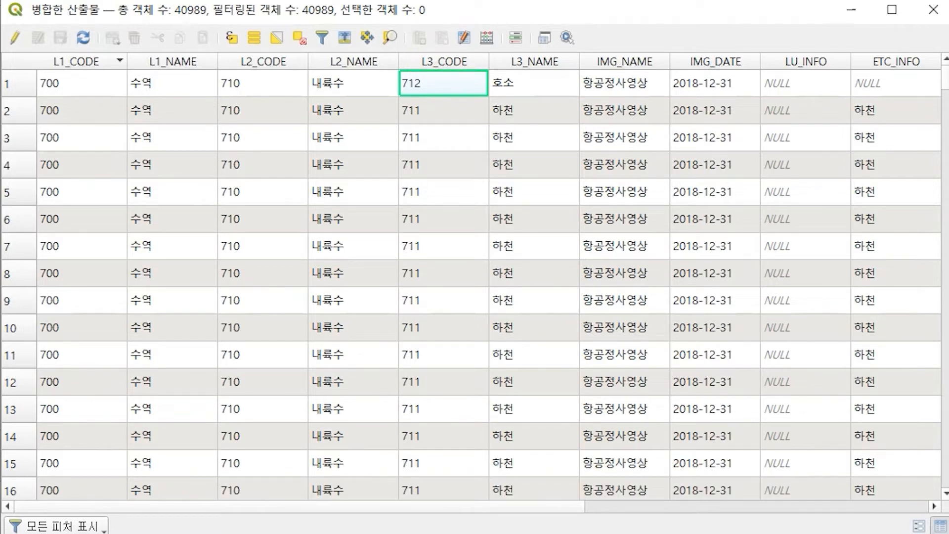
click(81, 99)
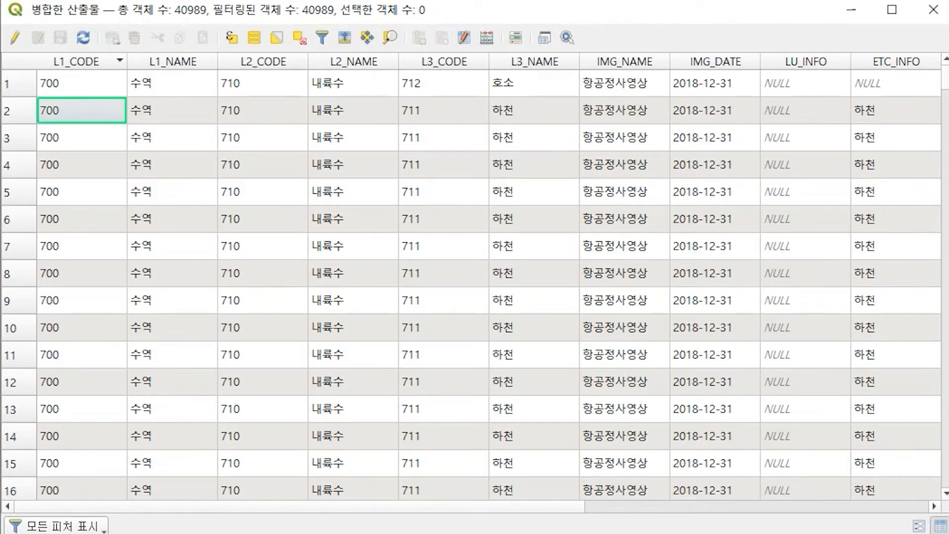
click(933, 9)
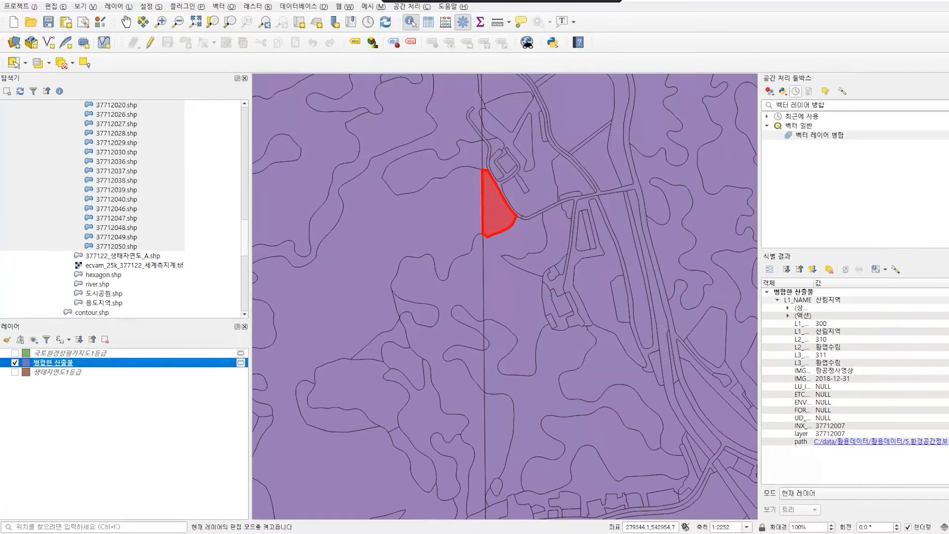
- Search the processing toolbox for 디졸브 and open the vector geometry dissolve tool
triple_click(800, 105)
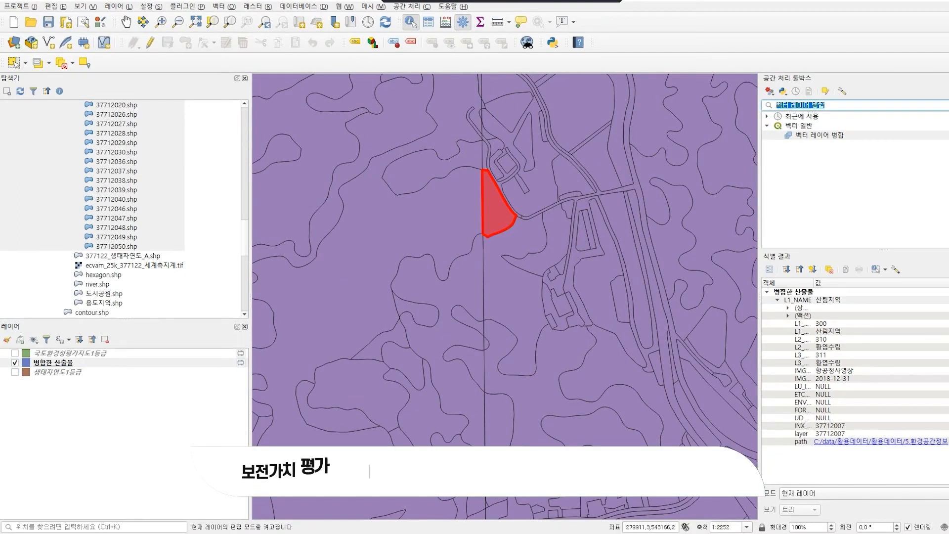
key(BackSpace)
text(디)
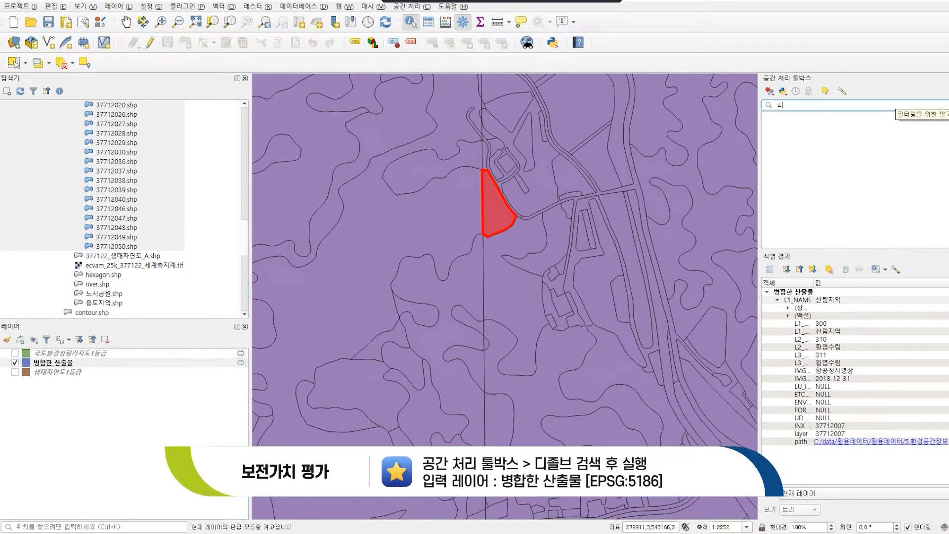
text(졸브)
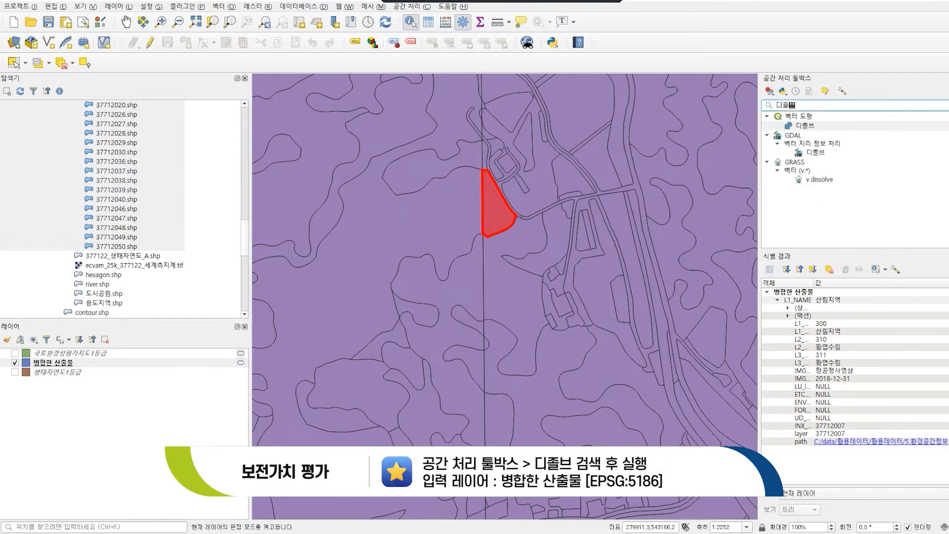
key(Return)
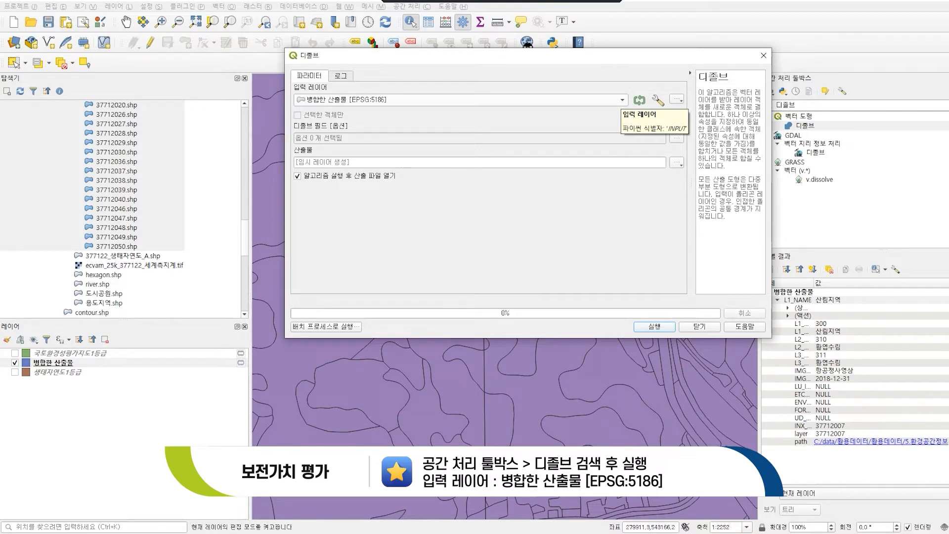
- Try to dissolve 병합한 산출물 by the L1_CODE field into a temporary layer, and close the tool
click(622, 99)
click(385, 101)
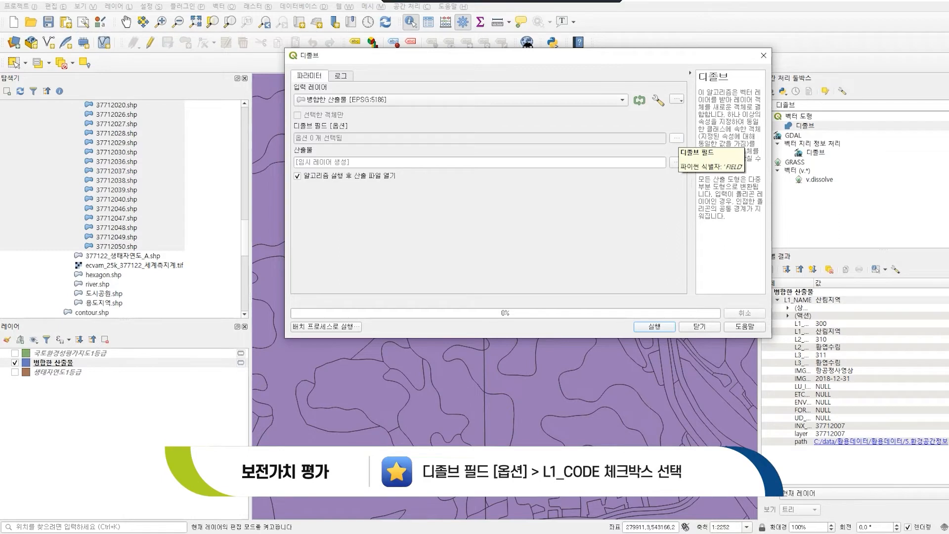
click(677, 139)
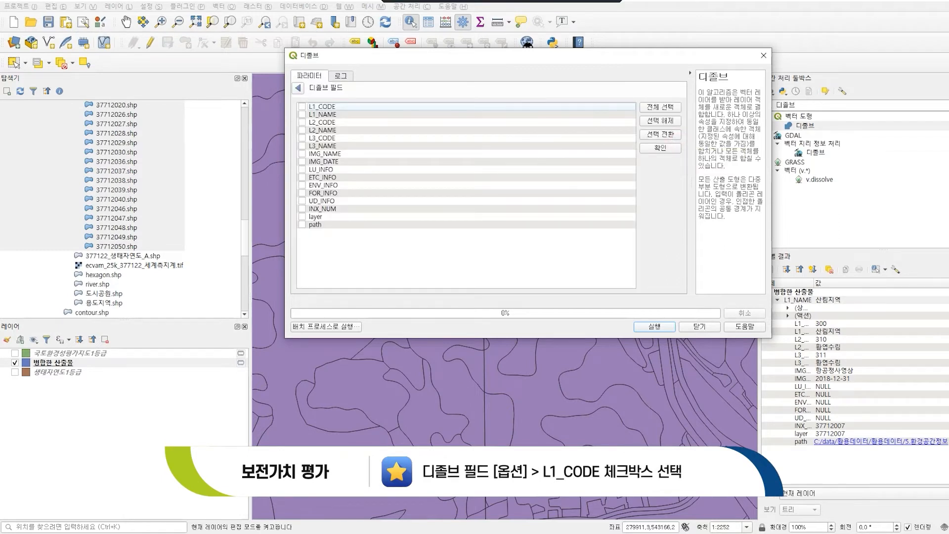
click(301, 107)
click(661, 148)
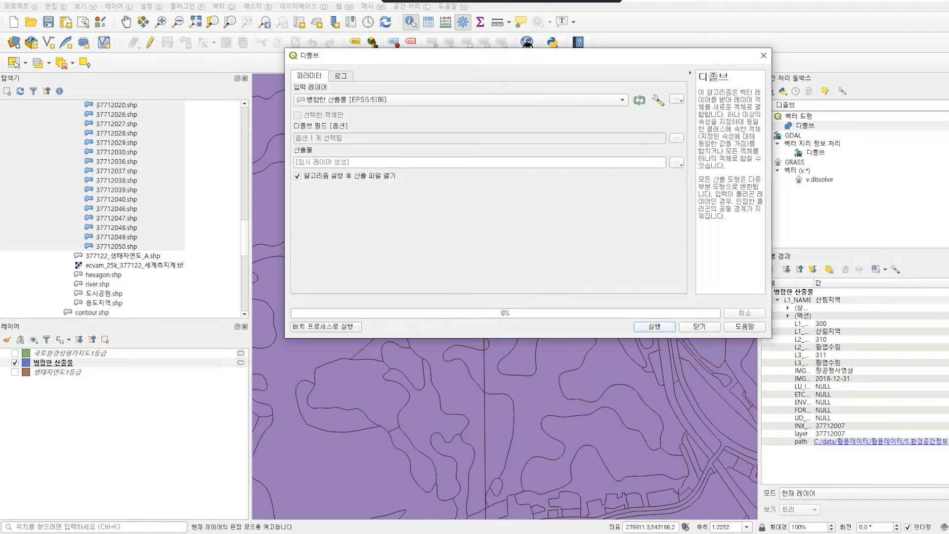
click(655, 327)
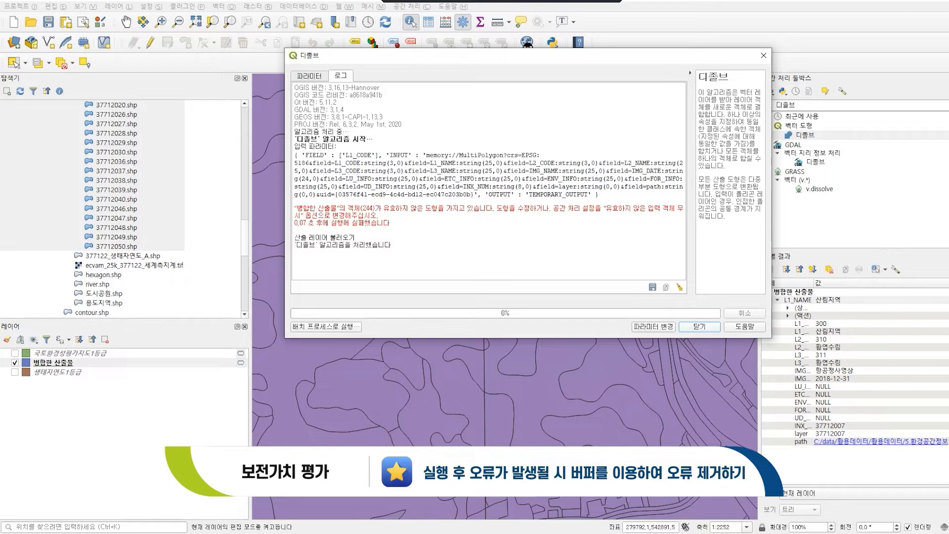
click(699, 326)
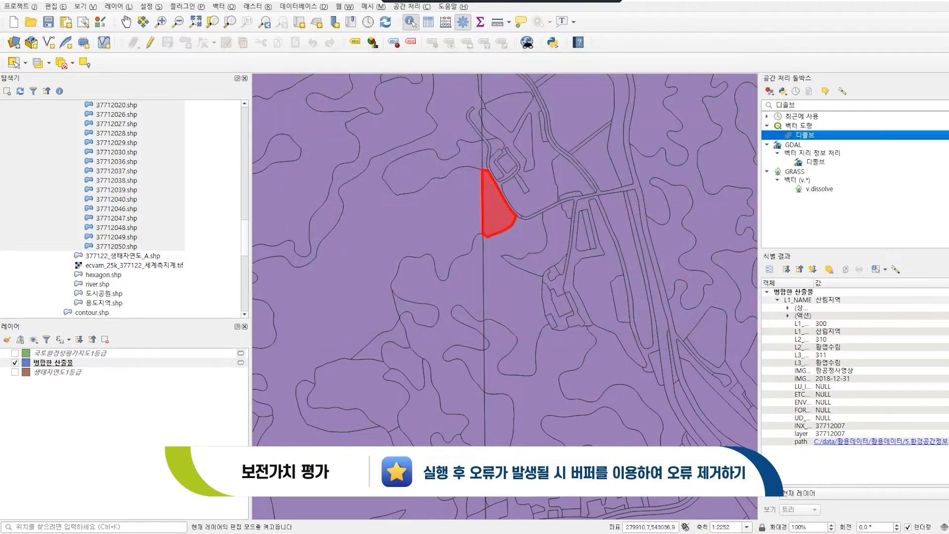
- Search the processing toolbox for 버퍼 and open the vector geometry buffer tool
drag(803, 106, 775, 106)
text(벞)
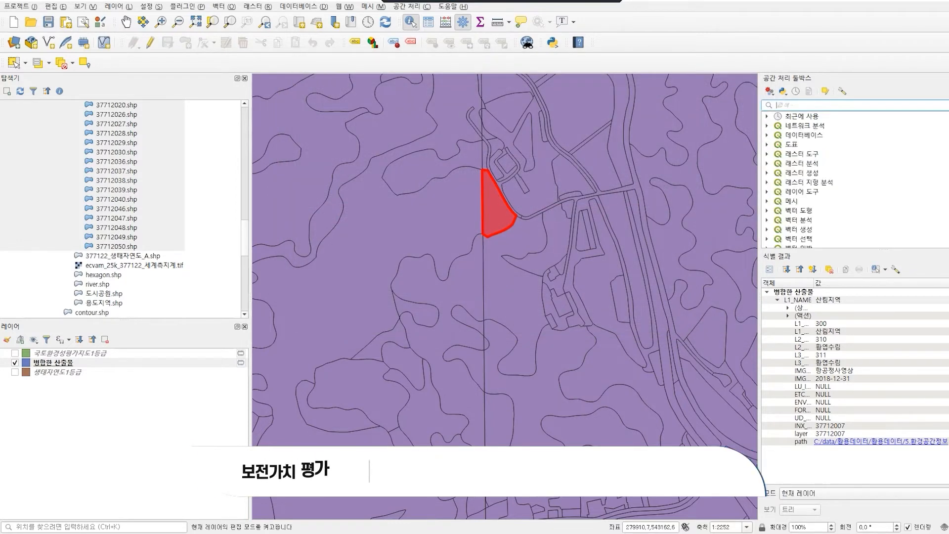
text(퍼)
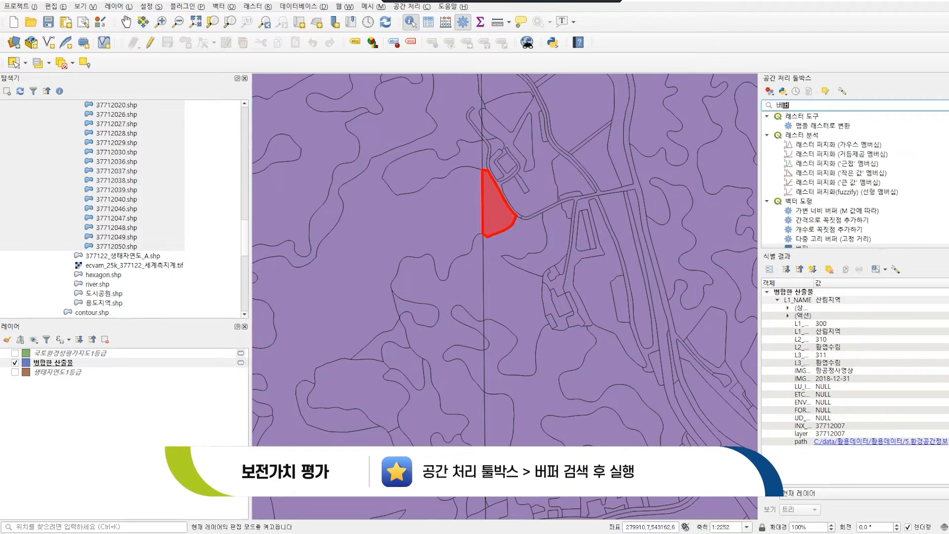
scroll(841, 220, down, 1)
scroll(798, 217, down, 4)
click(798, 218)
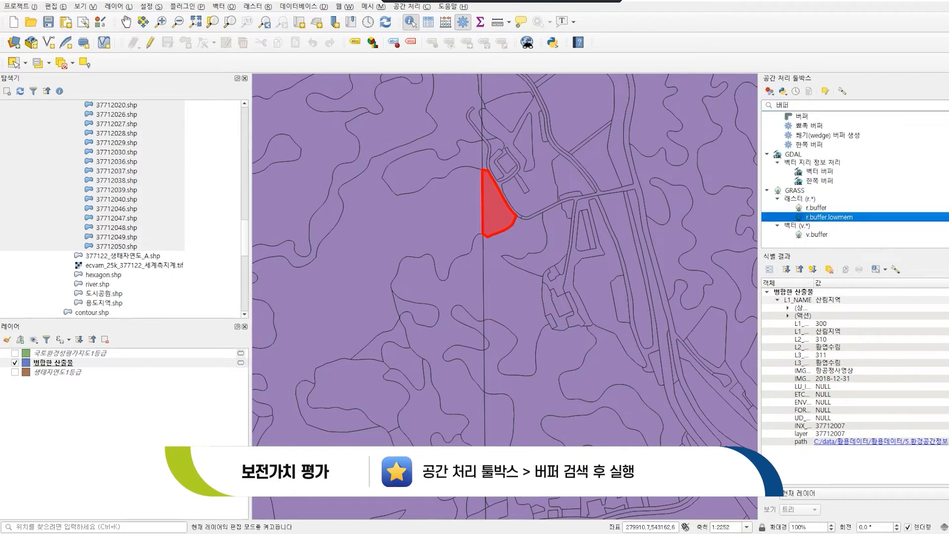
scroll(816, 173, up, 1)
double_click(802, 145)
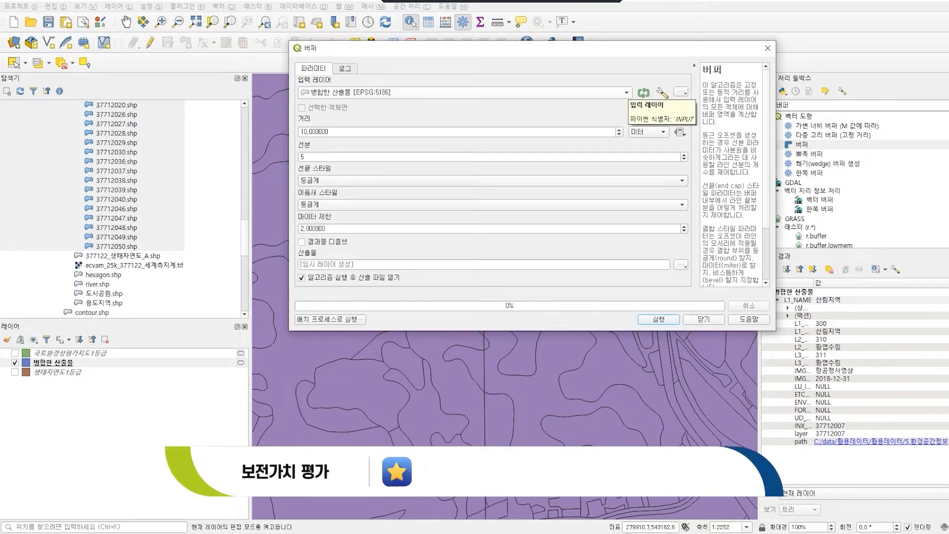
- Buffer 병합한 산출물 with a distance of 0 meters into a temporary layer, and close the tool
click(626, 92)
click(605, 92)
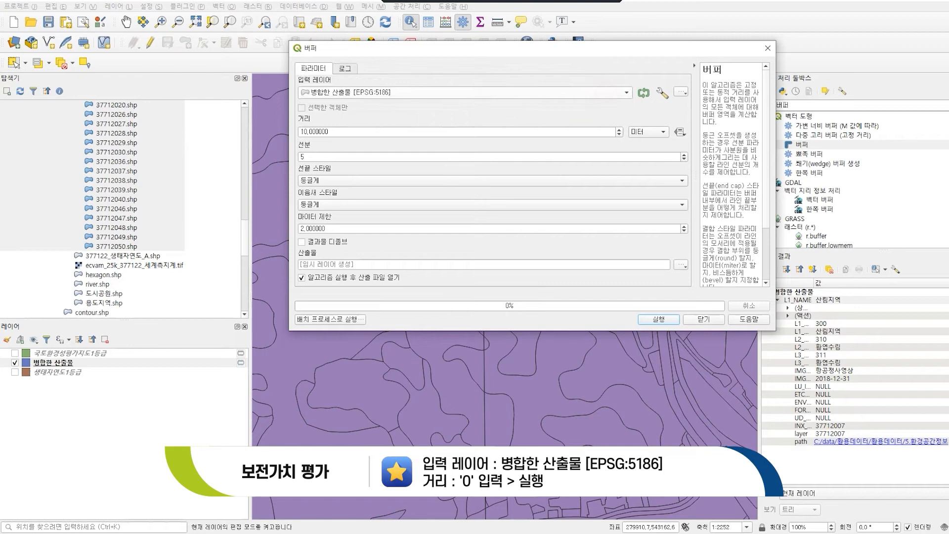
double_click(316, 132)
text(0)
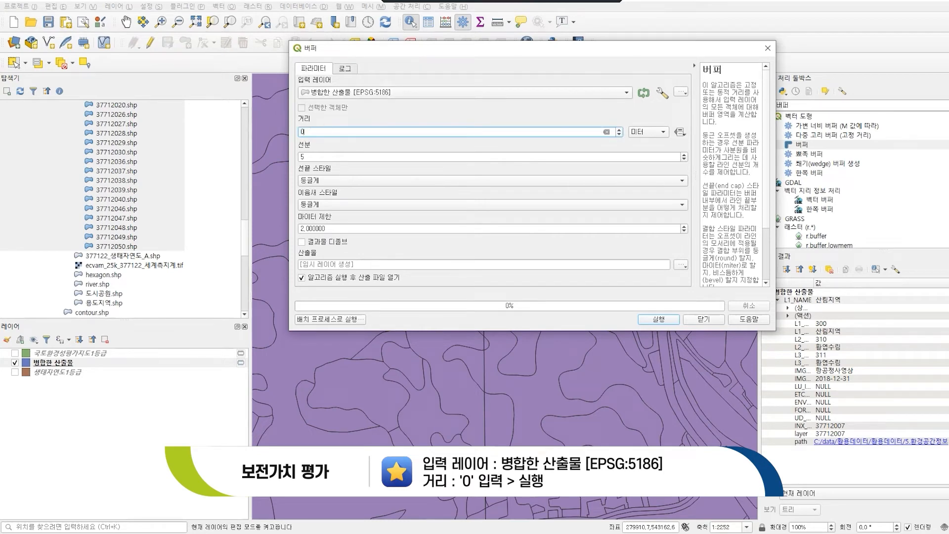
key(Tab)
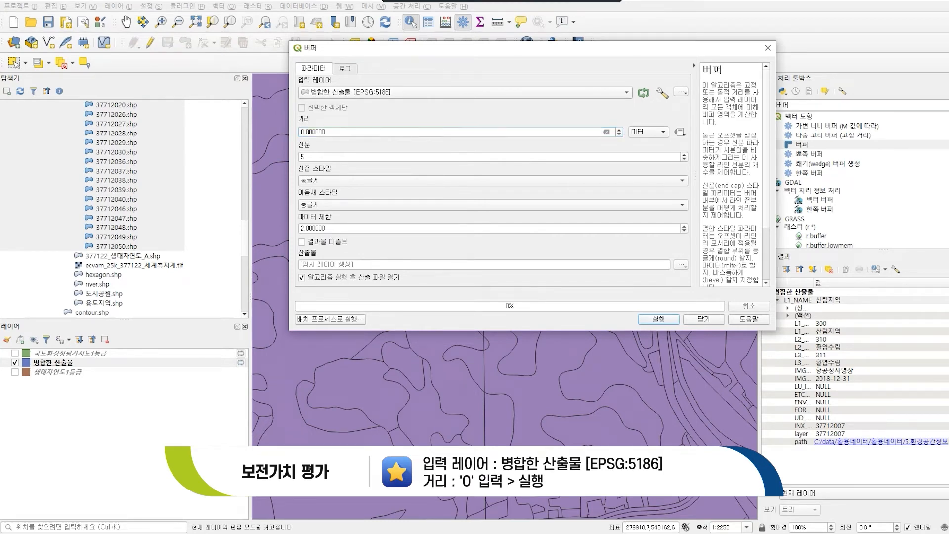
click(659, 319)
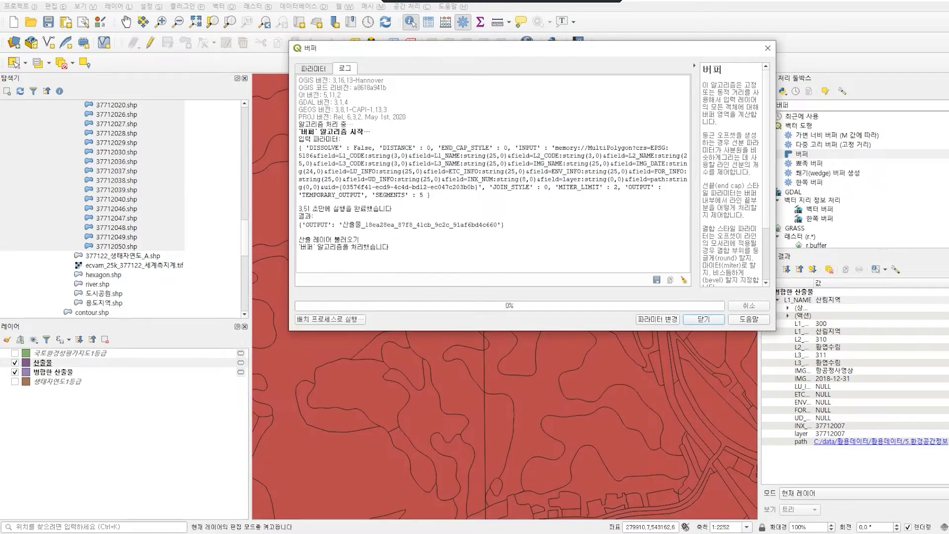
click(704, 319)
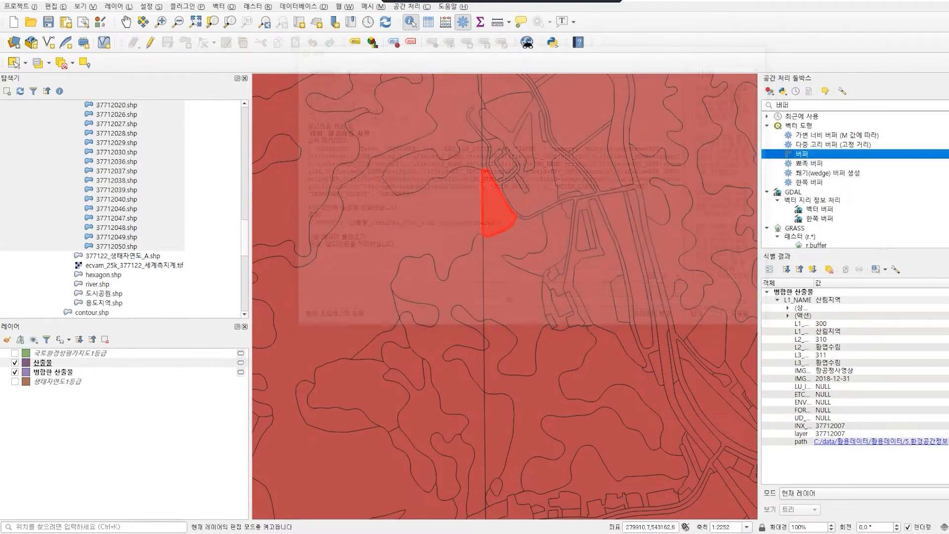
- Remove the 병합한 산출물 layer from the project
key(ctrl+shift+f)
click(53, 371)
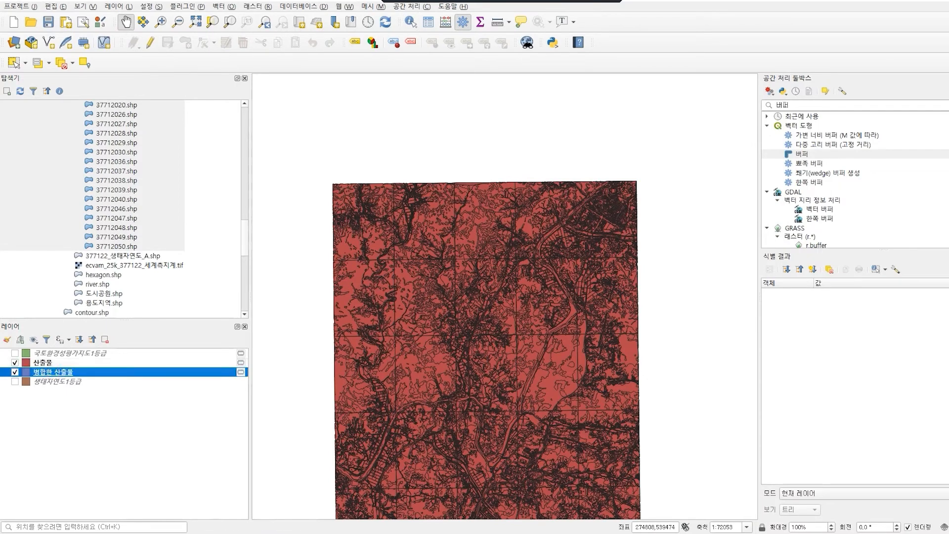
right_click(54, 371)
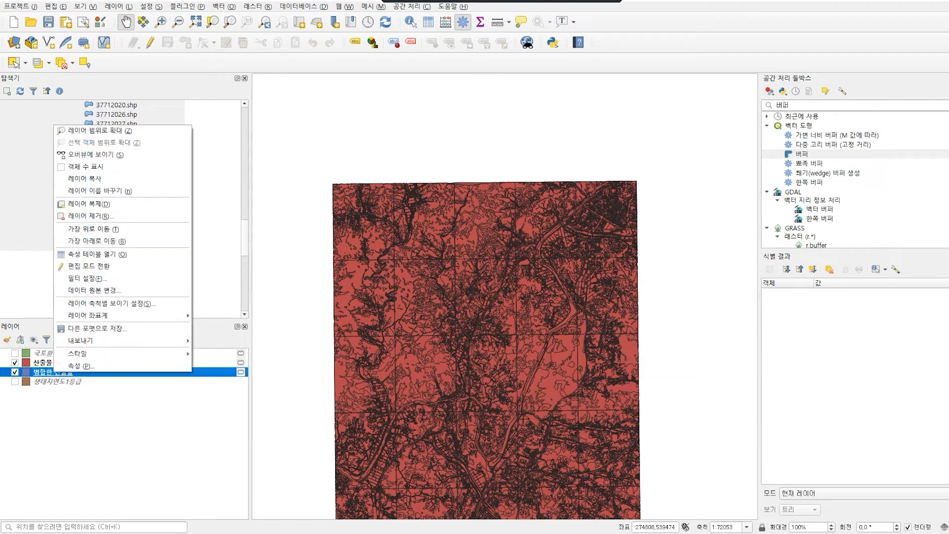
click(126, 216)
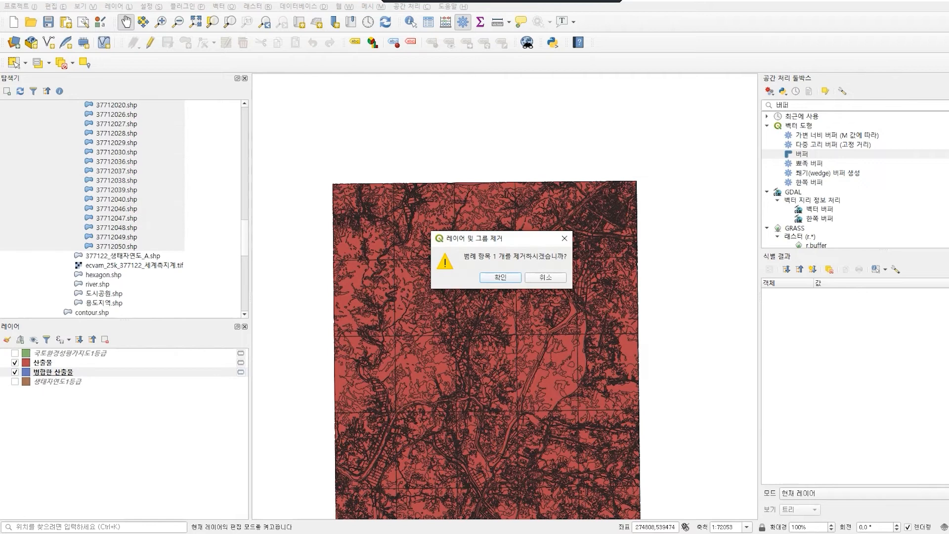
click(493, 277)
- Search the processing toolbox for 디졸브 and open the dissolve tool
double_click(810, 104)
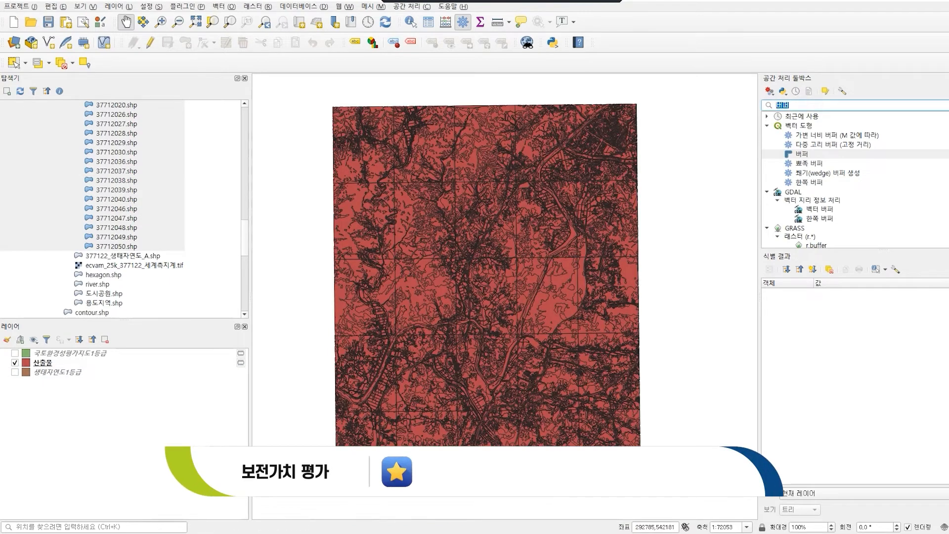
key(BackSpace)
text(디졸브)
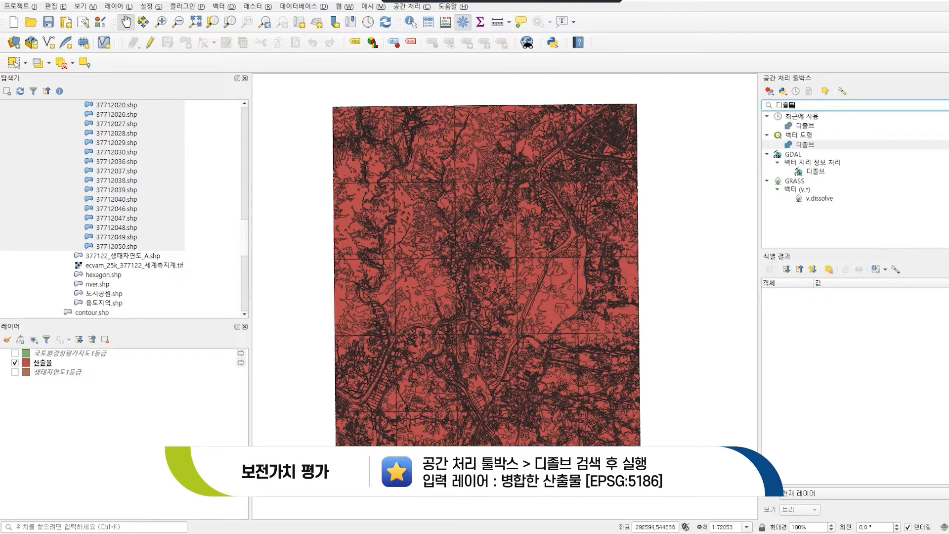
double_click(805, 125)
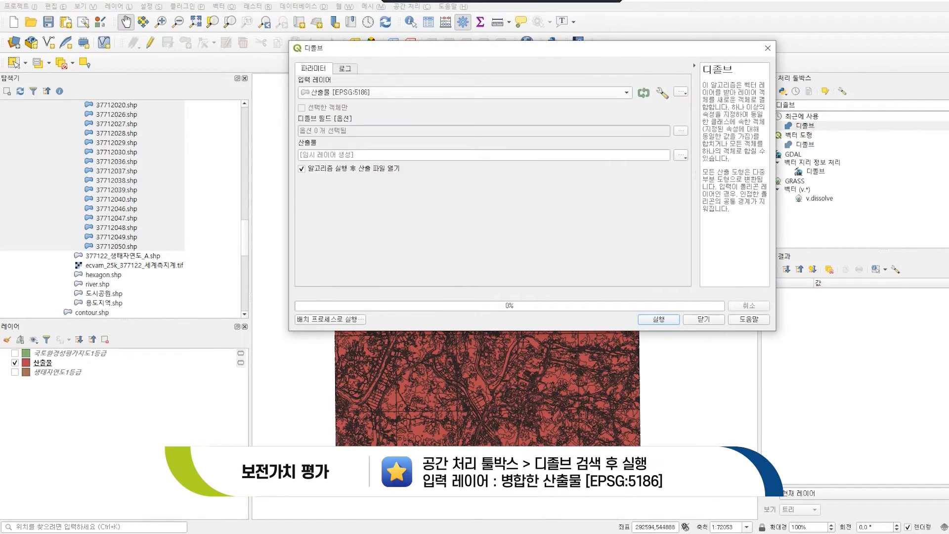
- Dissolve the buffered 산출물 layer by the L1_CODE field into a temporary layer, and close the tool
click(624, 92)
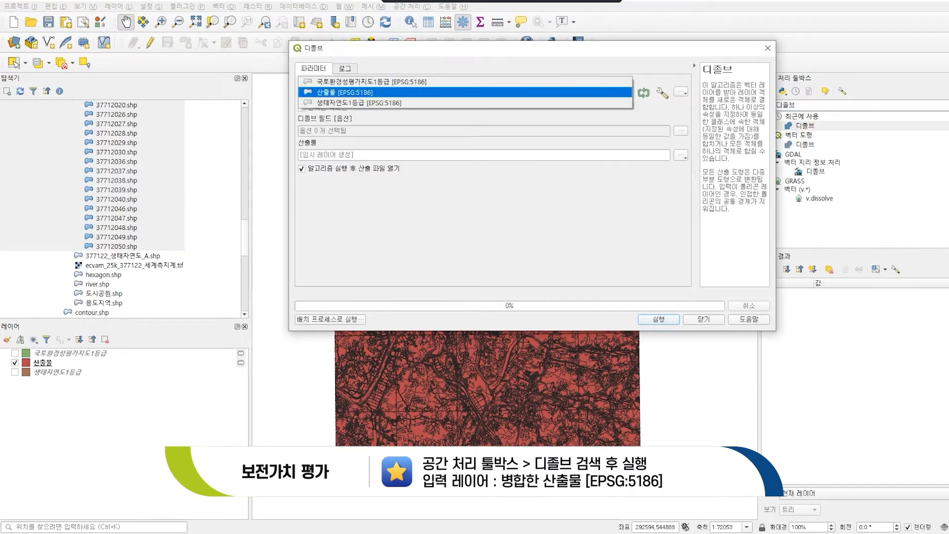
click(372, 92)
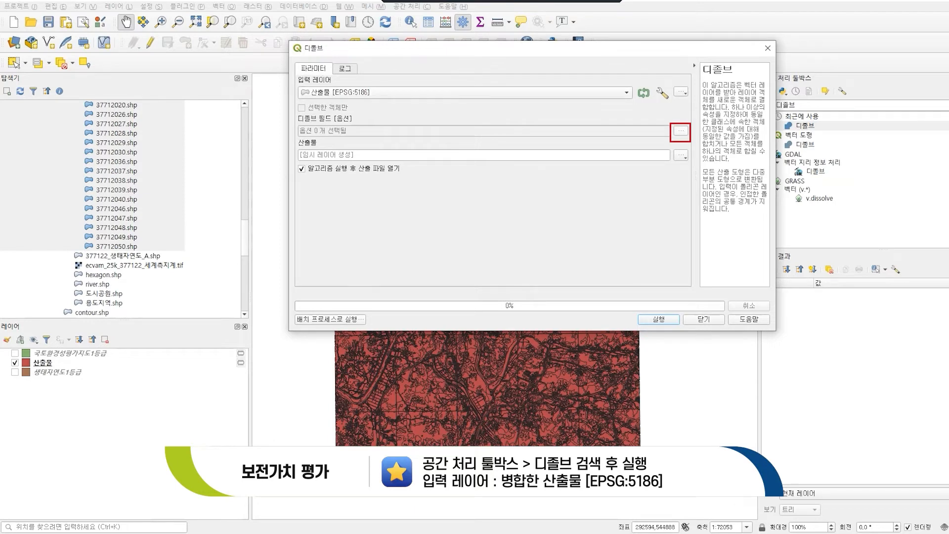
click(680, 130)
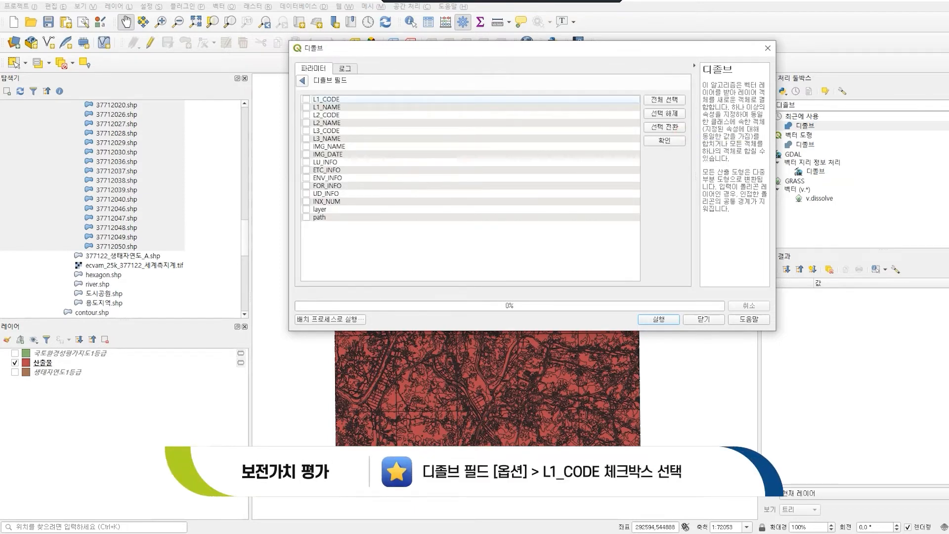
click(306, 100)
click(664, 141)
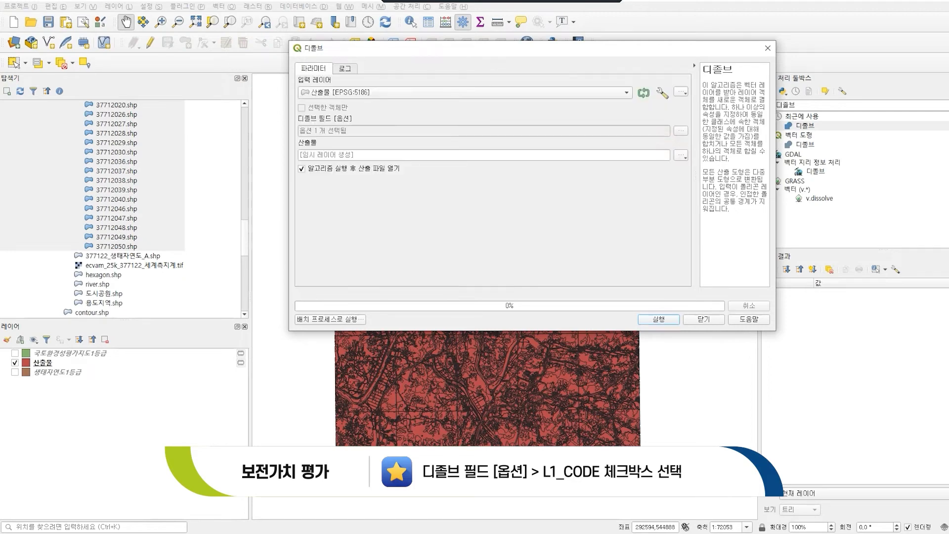
key(Return)
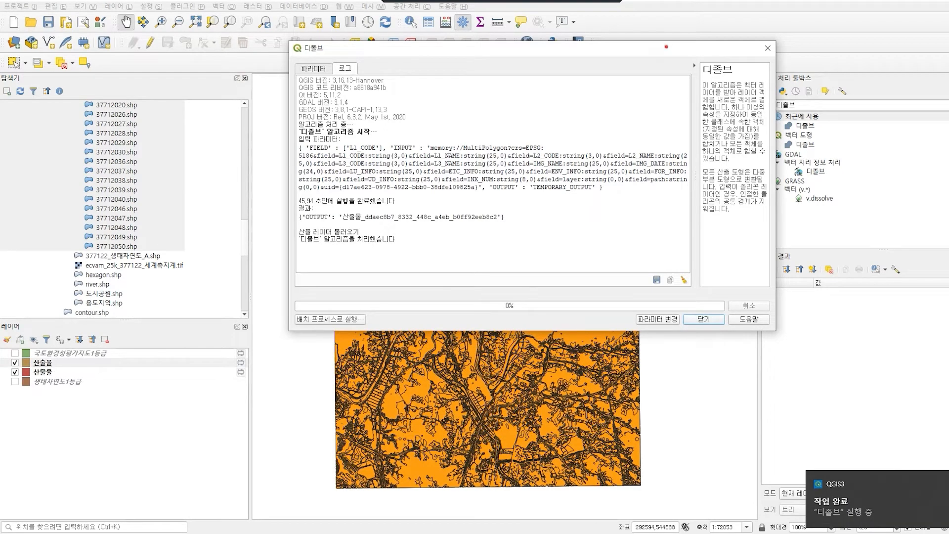
drag(667, 47, 667, 34)
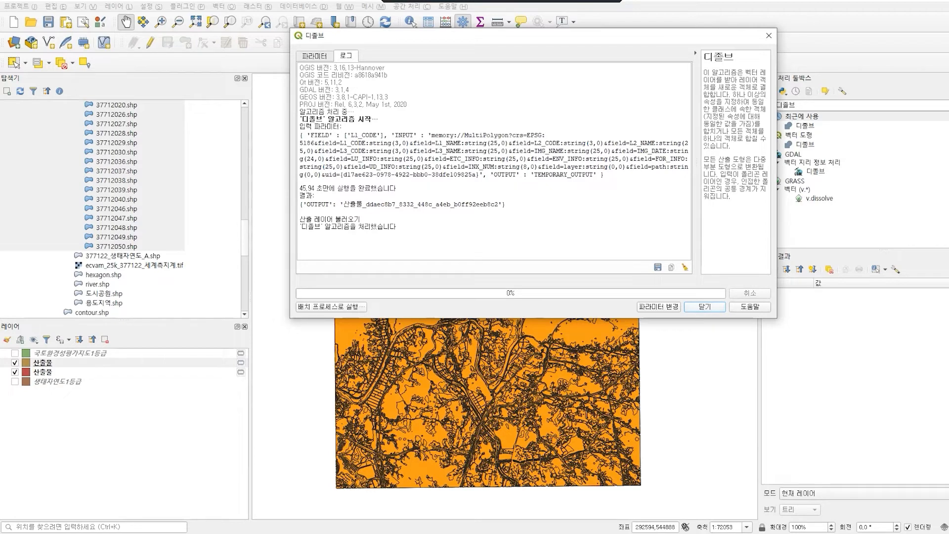
click(705, 306)
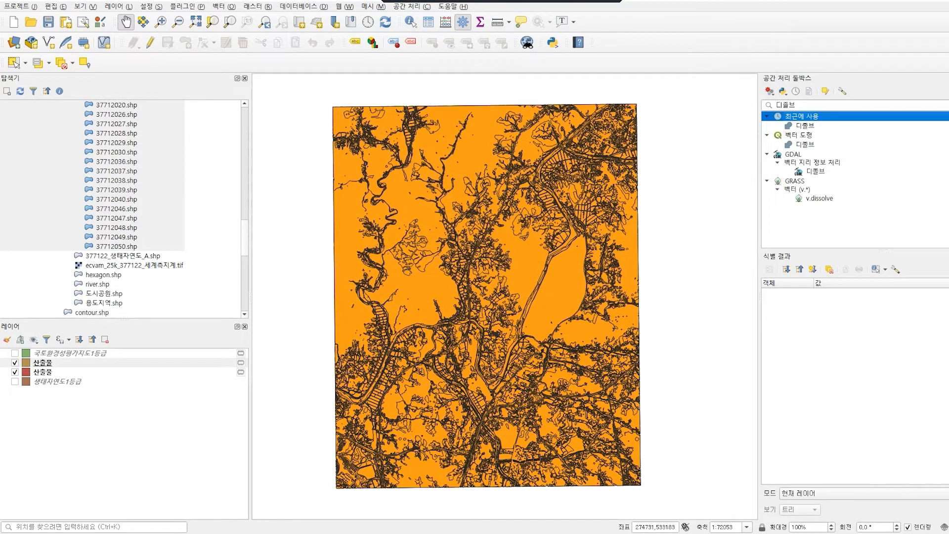
- Hide the buffered 산출물 layer and identify the attributes of the large forest area in the dissolved layer
click(15, 372)
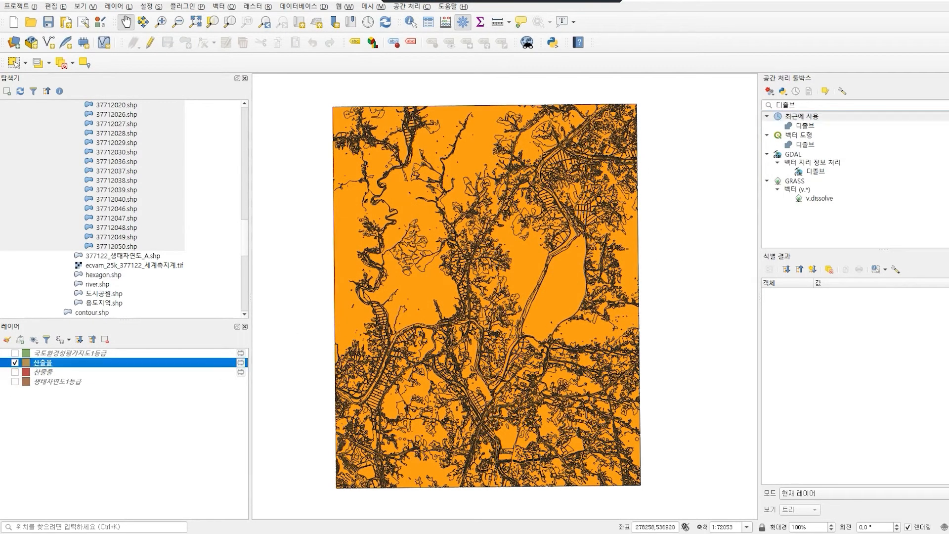
scroll(511, 287, up, 2)
drag(536, 187, 524, 287)
scroll(524, 262, up, 1)
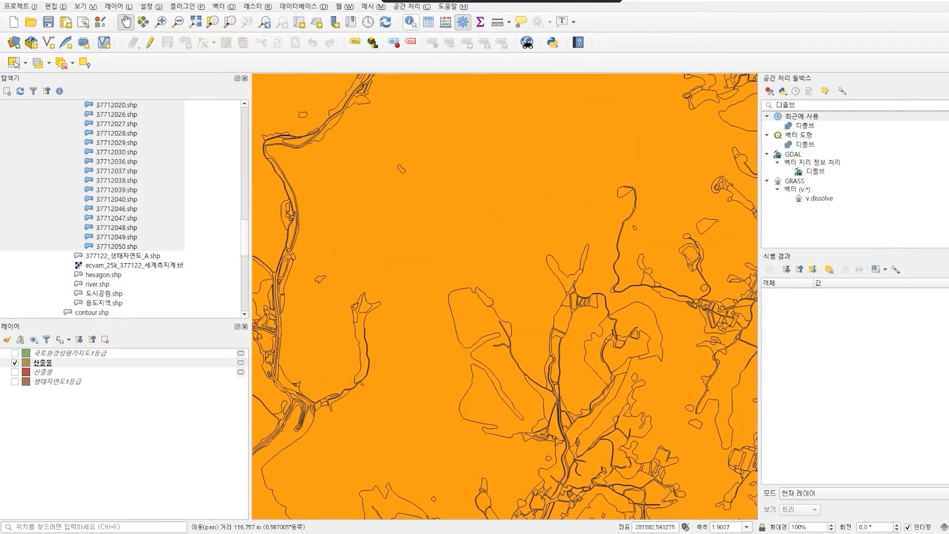
click(411, 23)
scroll(505, 295, down, 1)
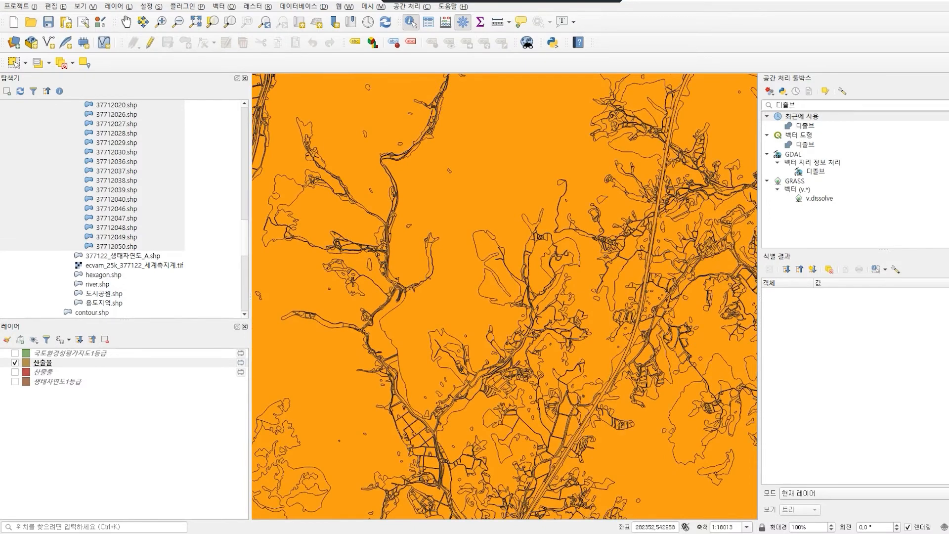
click(499, 154)
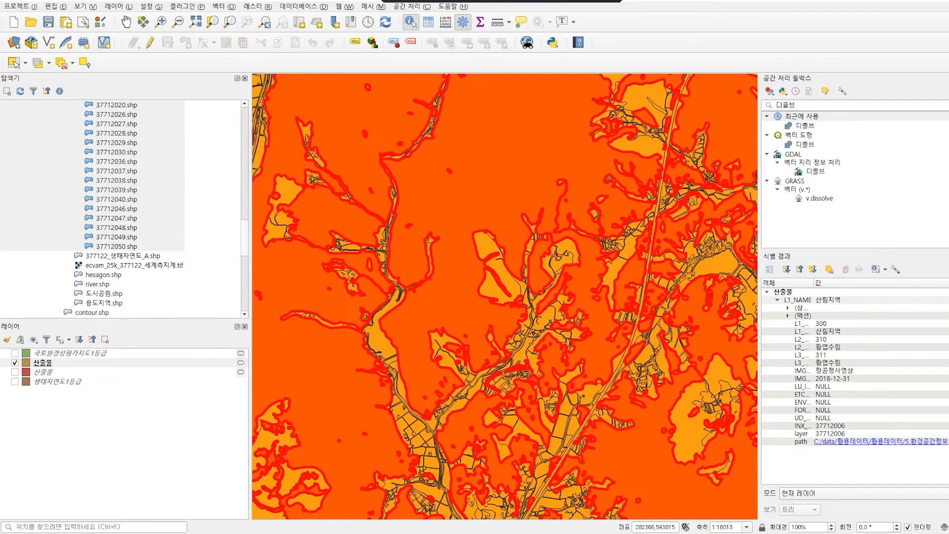
scroll(501, 156, down, 4)
scroll(537, 184, up, 2)
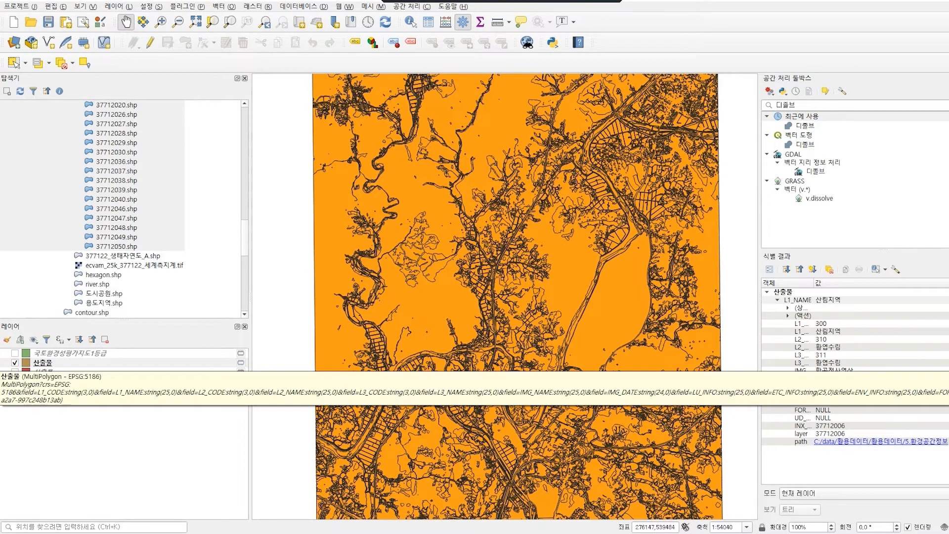
- Examine the records in the dissolved 산출물 layer's attribute table, and close the table
right_click(45, 363)
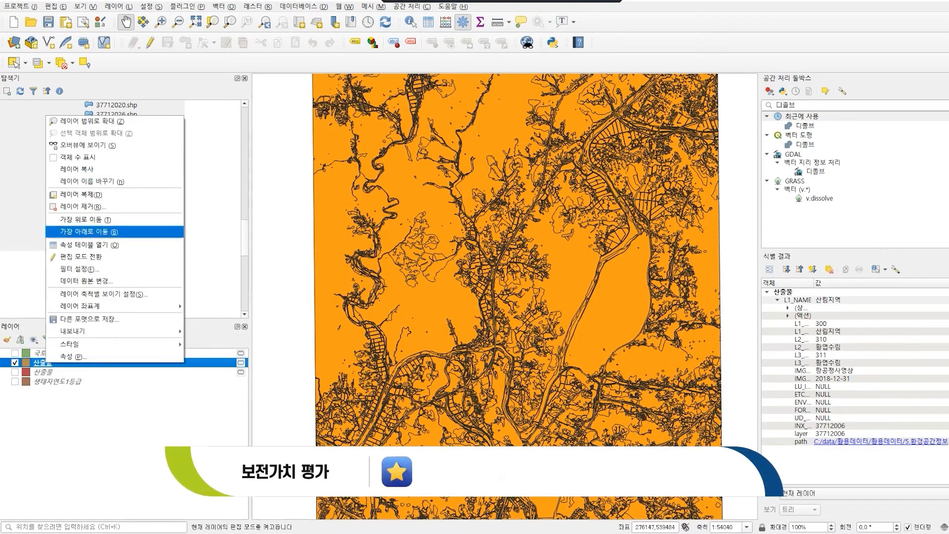
click(81, 245)
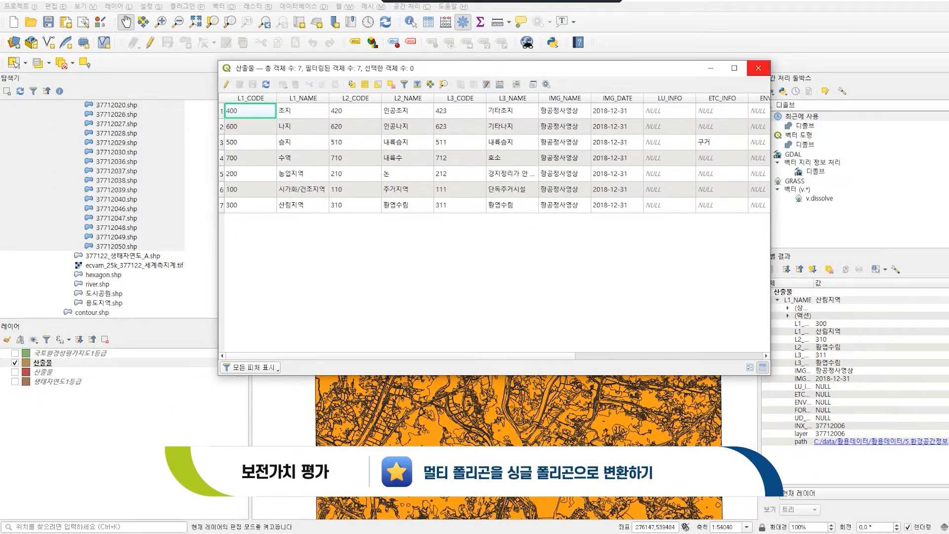
click(758, 68)
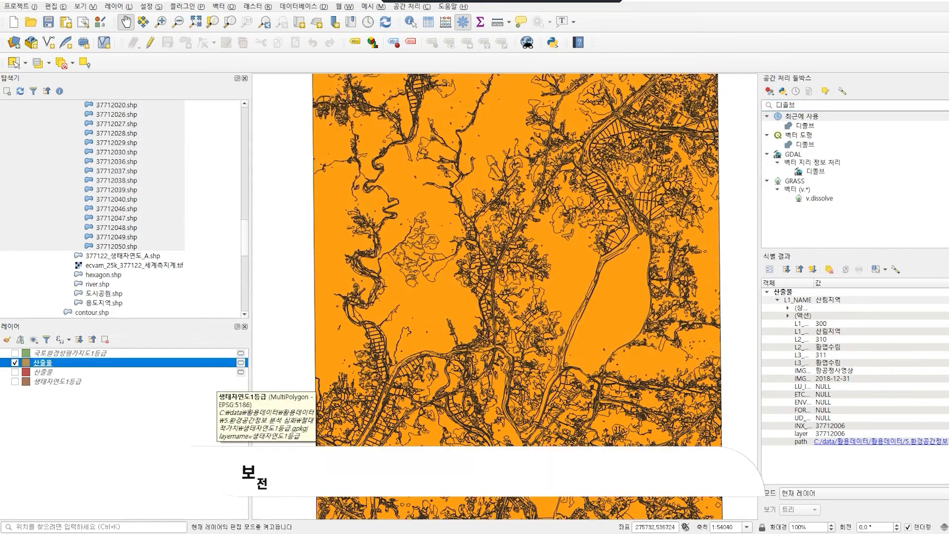
- Rename the dissolved 산출물 layer as 디졸브
key(F2)
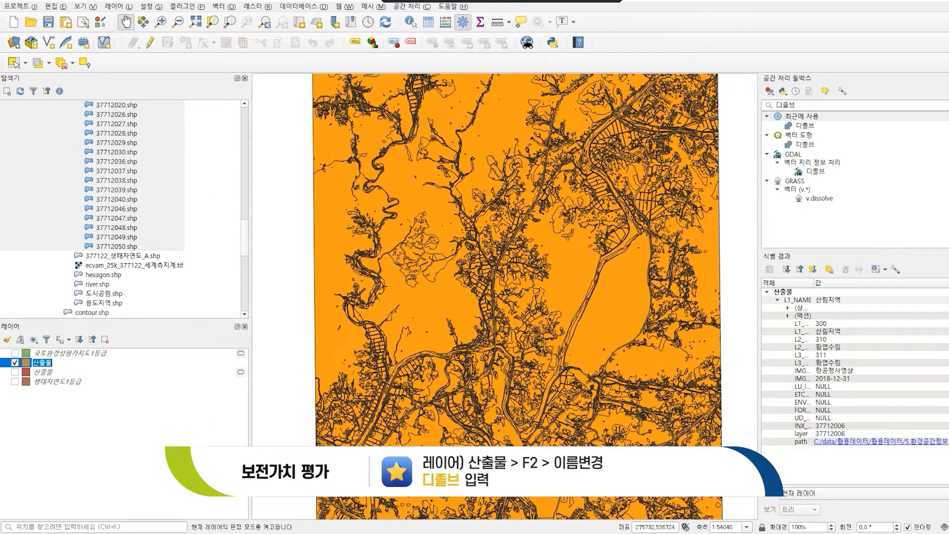
text(디졸브)
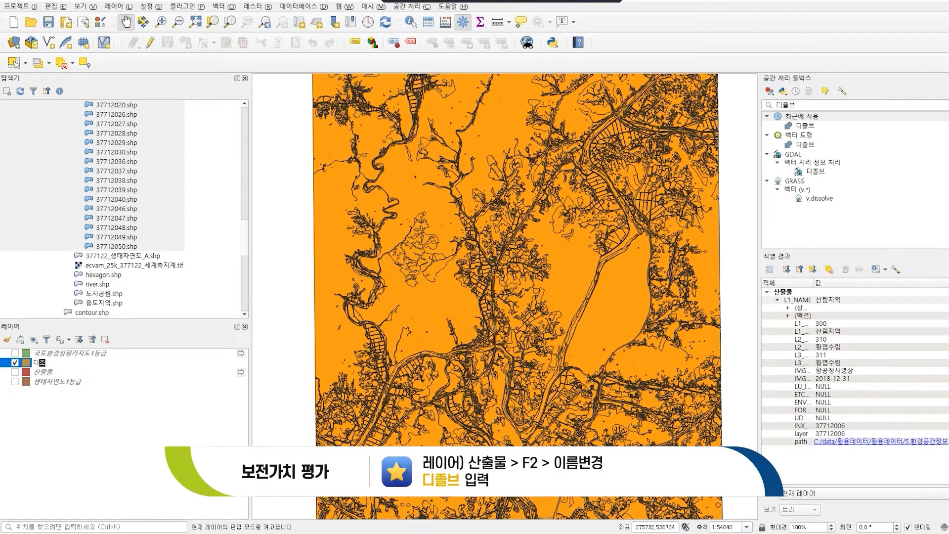
key(Return)
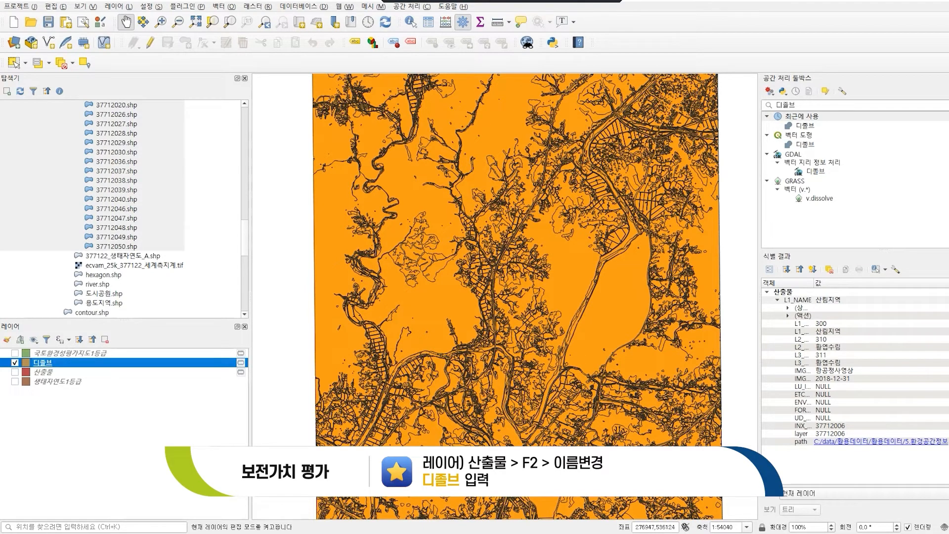
- Convert the 디졸브 layer from multipart to single-part polygons in a temporary layer using 다중 부분을 단일 부분으로
double_click(786, 105)
key(BackSpace)
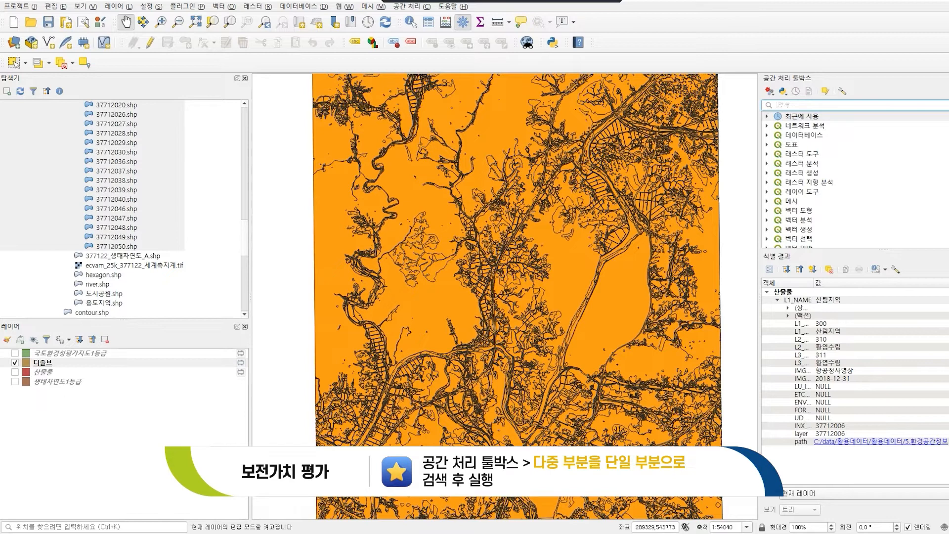
text(다중 부분을 단일 부분으로)
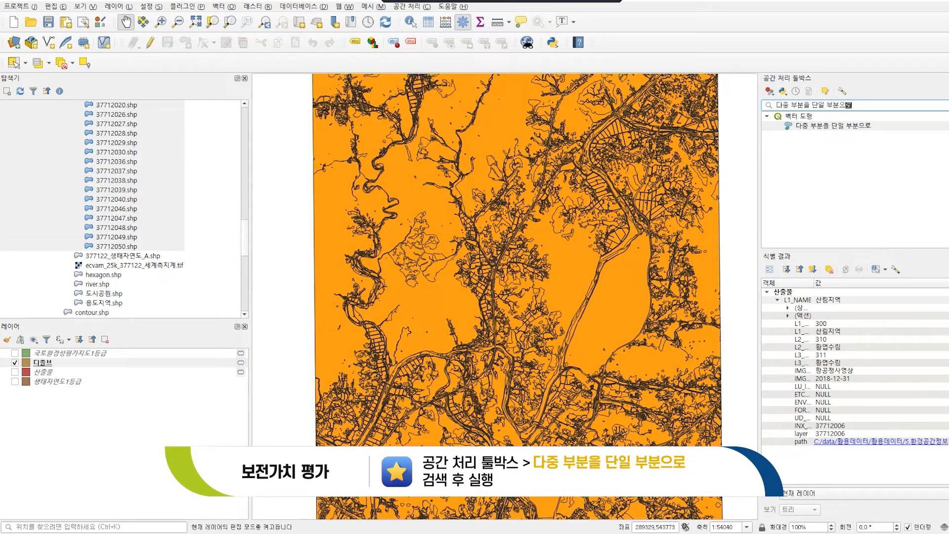
key(Down)
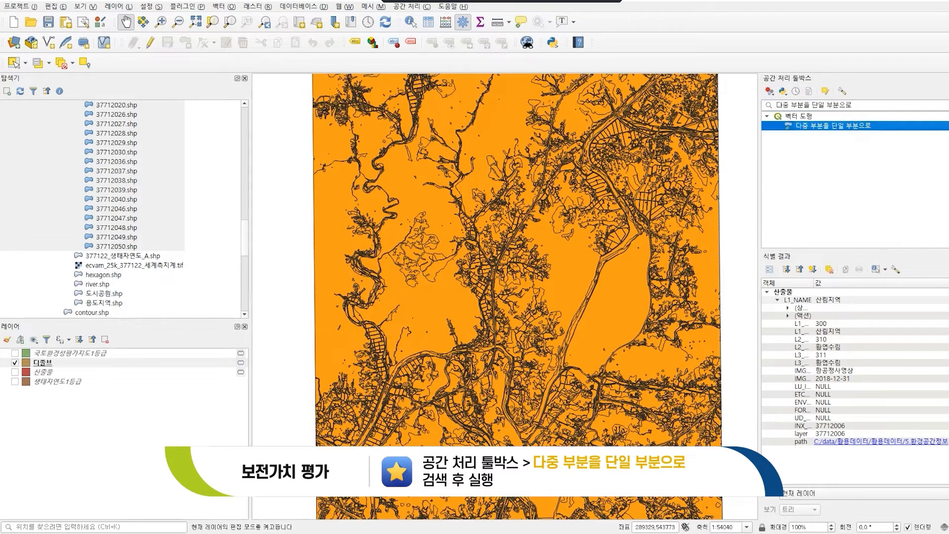
key(Return)
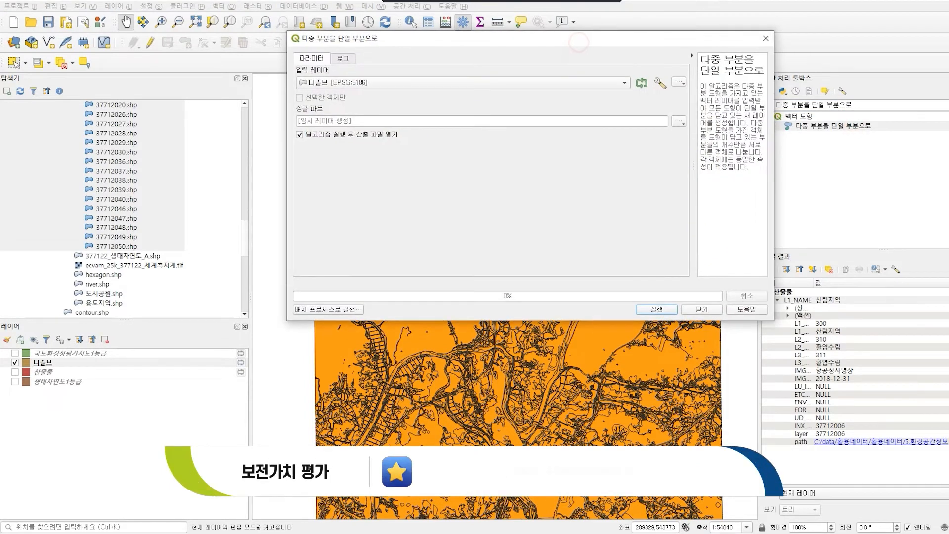
click(621, 84)
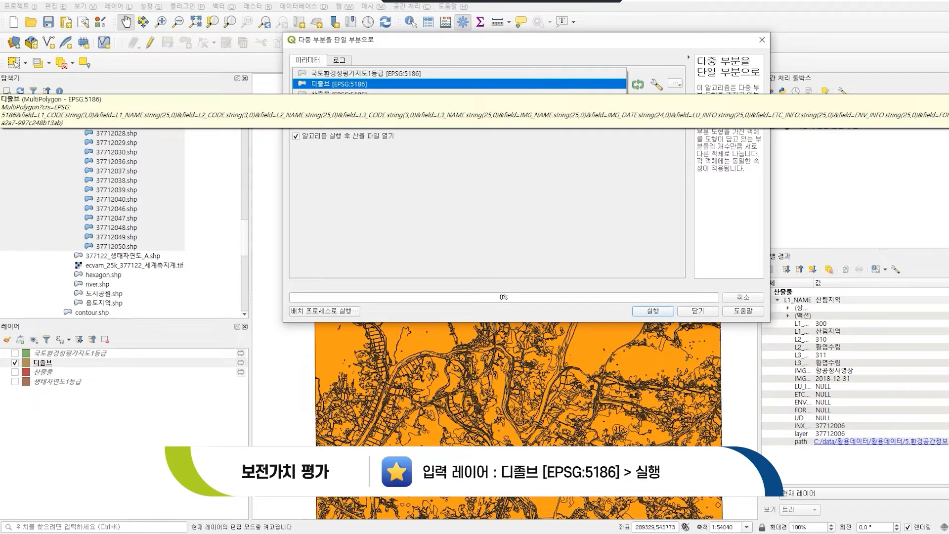
click(576, 85)
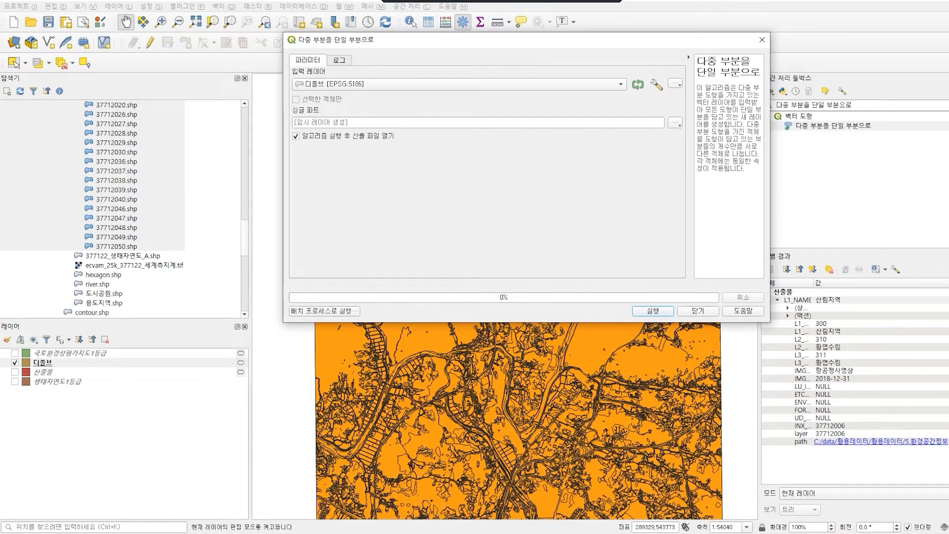
key(Return)
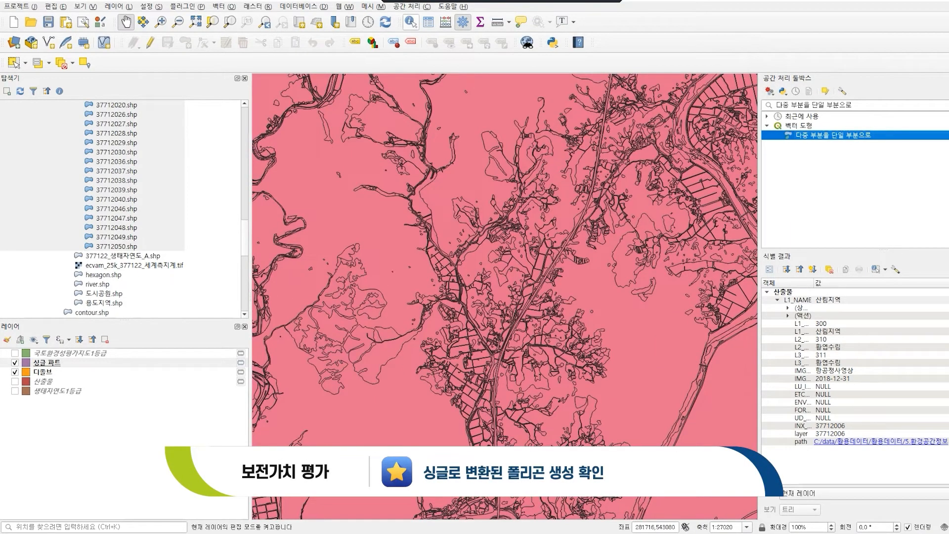
- Identify features of the single-part layer on the map to inspect the converted polygons
click(410, 22)
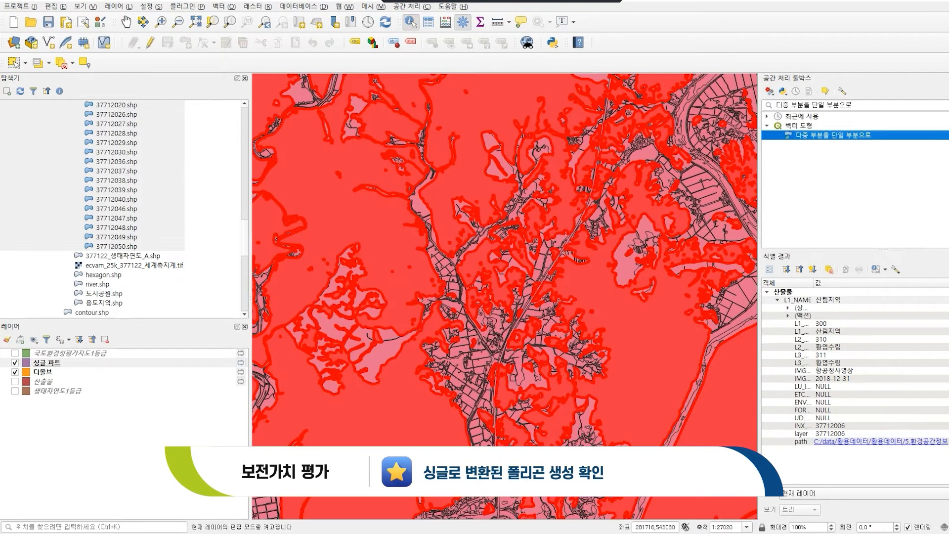
click(682, 297)
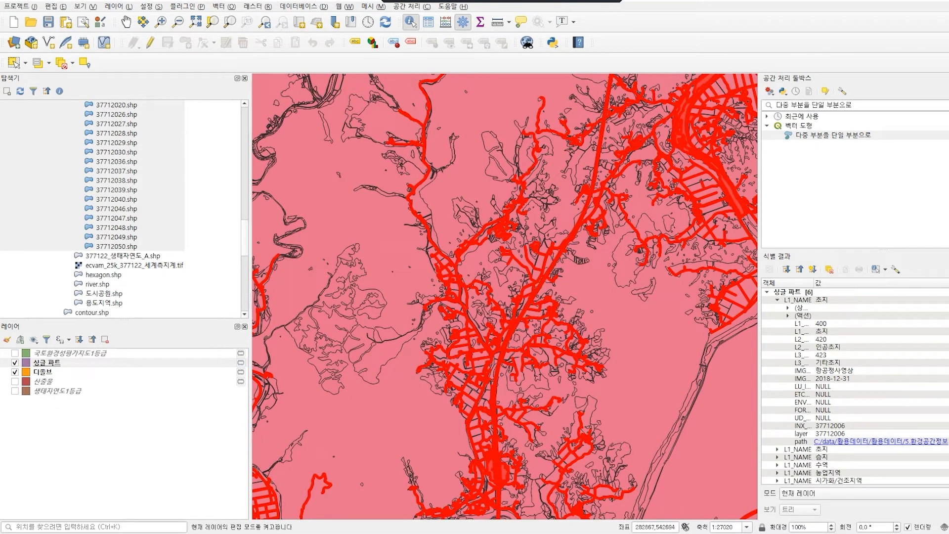
click(126, 22)
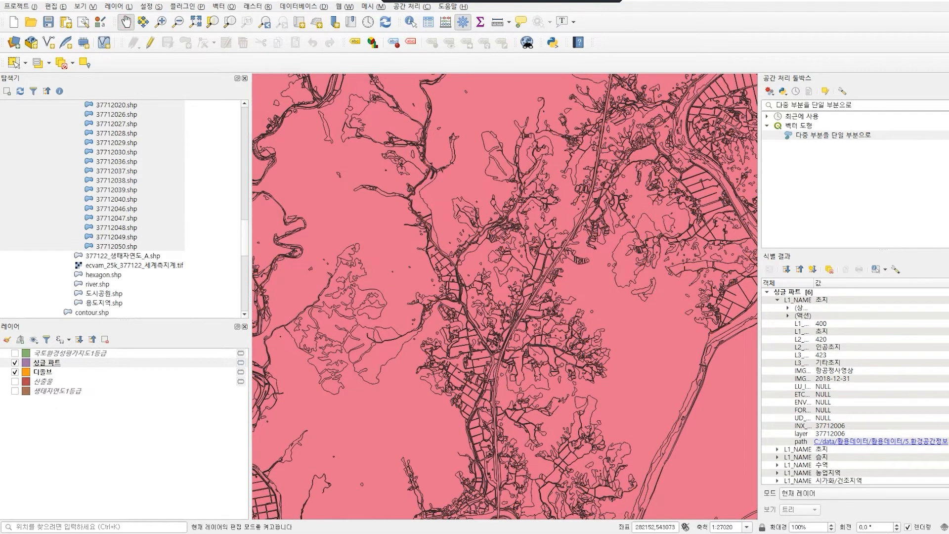
- Remove the 디졸브 and 산출물 layers from the project
click(43, 372)
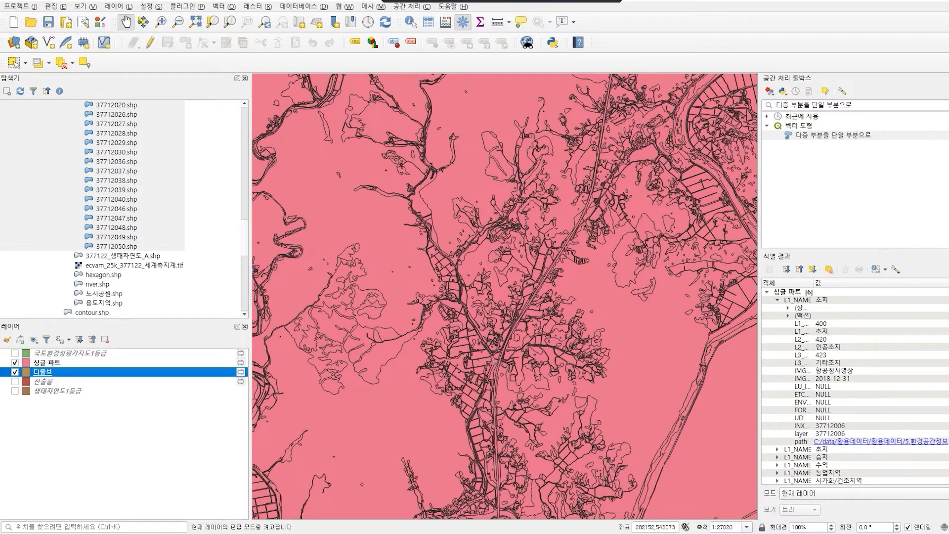
shift+click(43, 381)
right_click(44, 382)
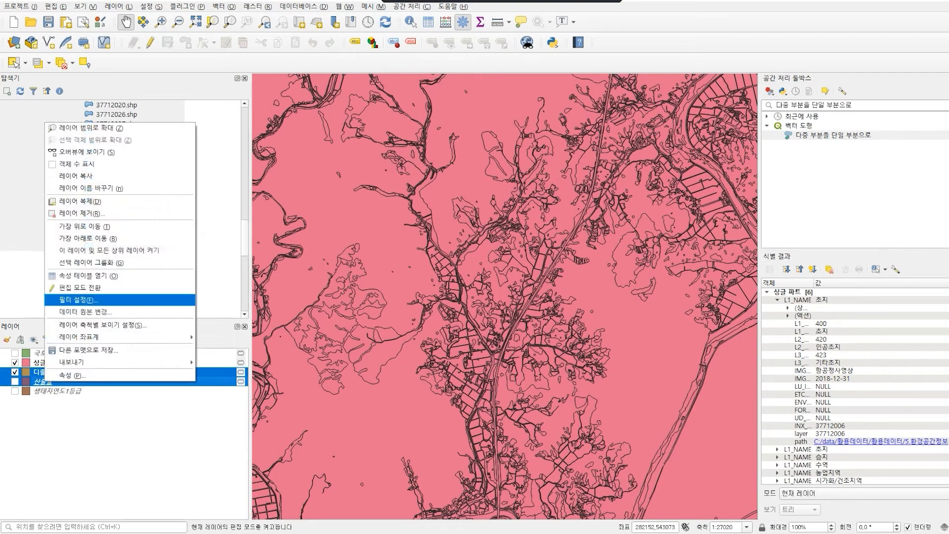
click(82, 213)
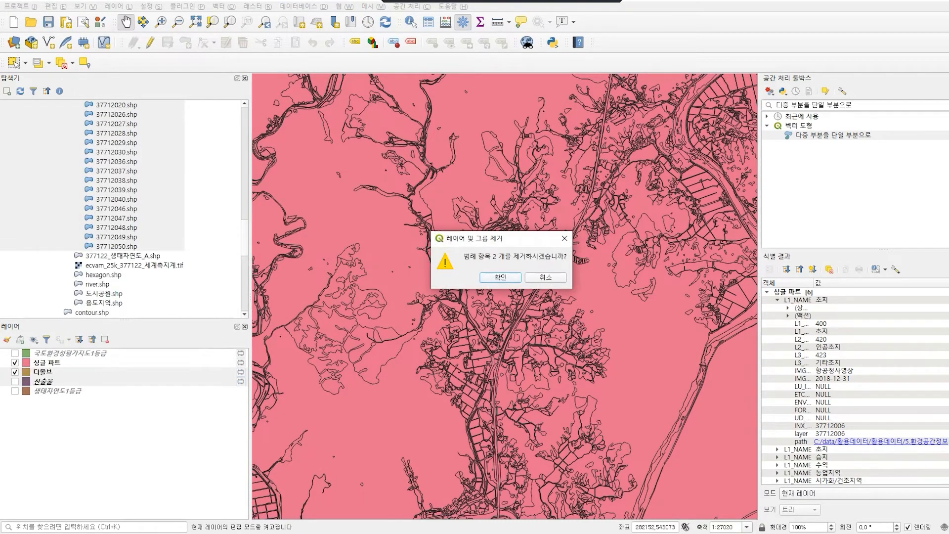
key(Return)
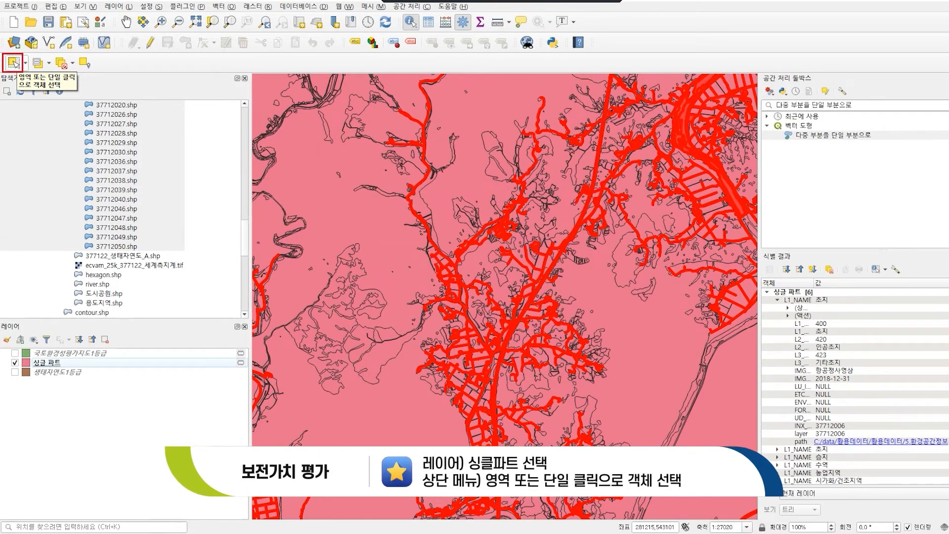
- Select several individual polygons of the 싱글 파트 layer on the map to check that they are separate features
click(13, 63)
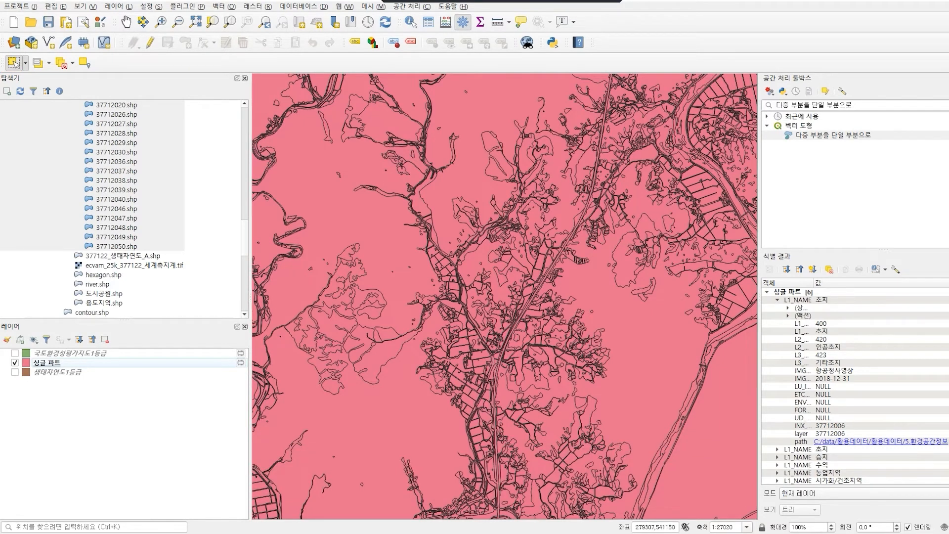
click(47, 363)
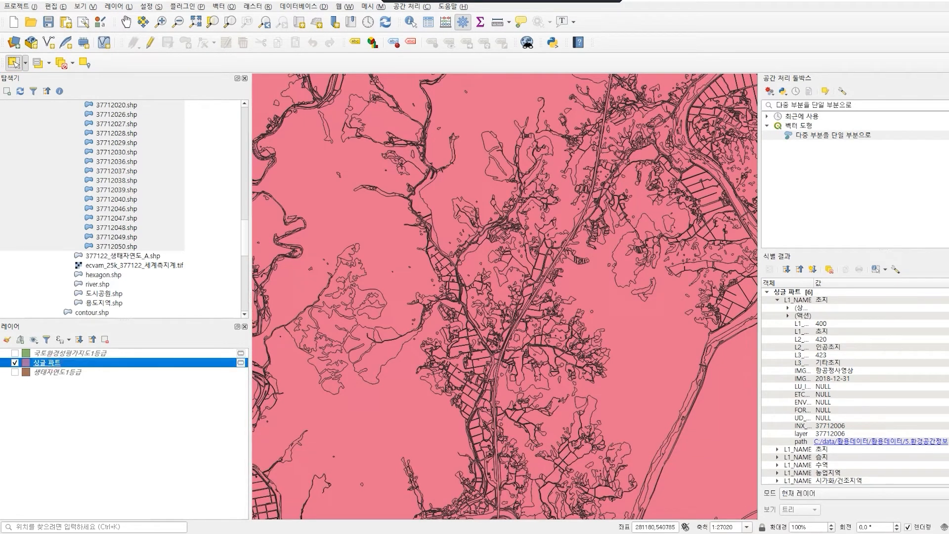
click(368, 227)
click(618, 313)
click(626, 264)
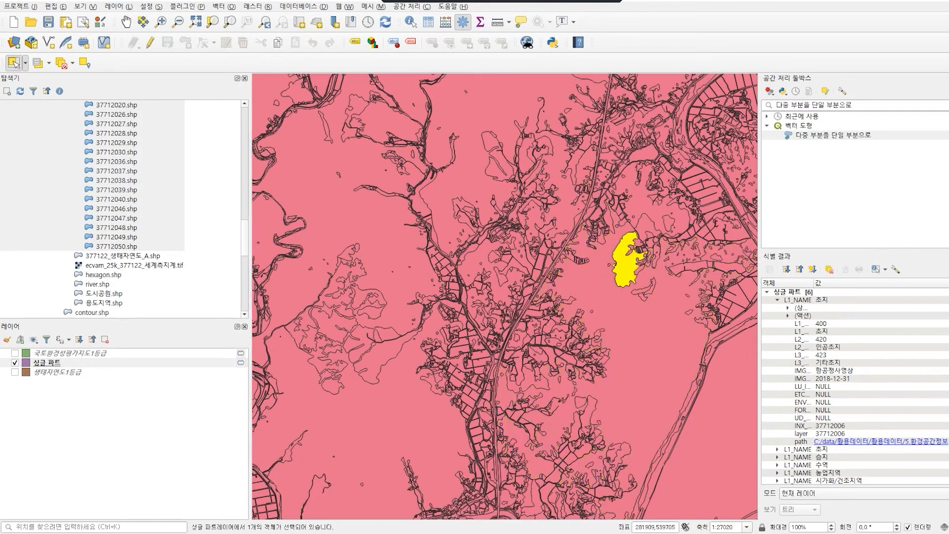
click(380, 353)
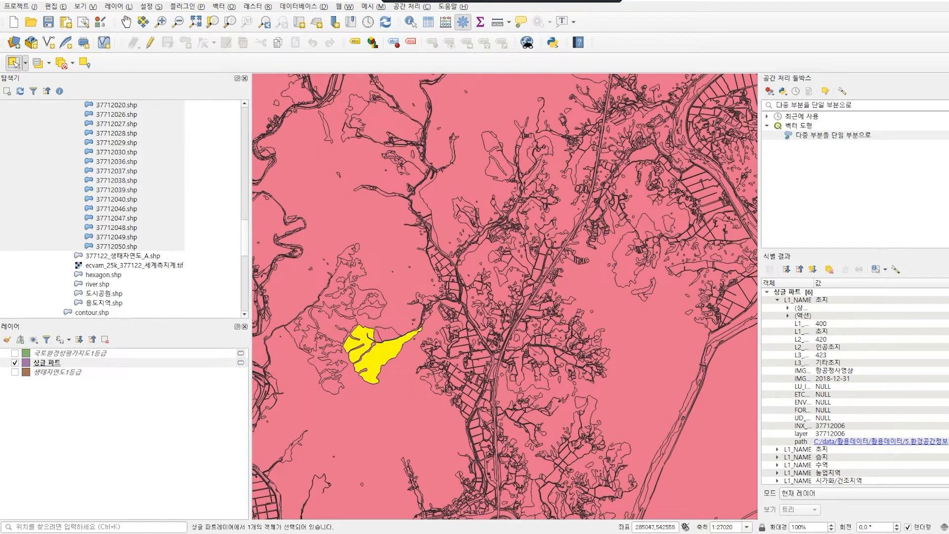
click(684, 117)
scroll(577, 236, down, 1)
click(126, 21)
drag(625, 265, 593, 254)
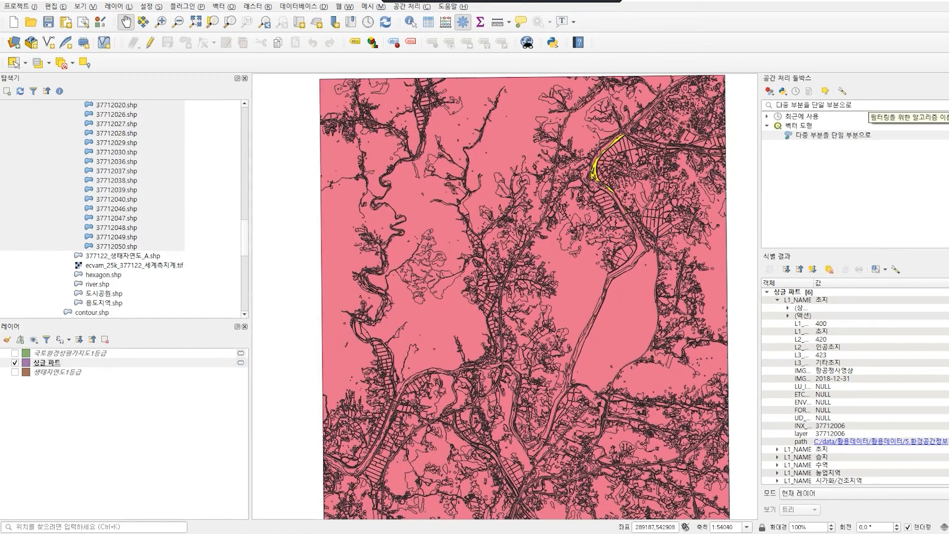
- Open the 표현식으로 추출 tool with 싱글 파트 [EPSG:5186] as the input layer
drag(876, 103, 774, 105)
key(BackSpace)
text(표현식)
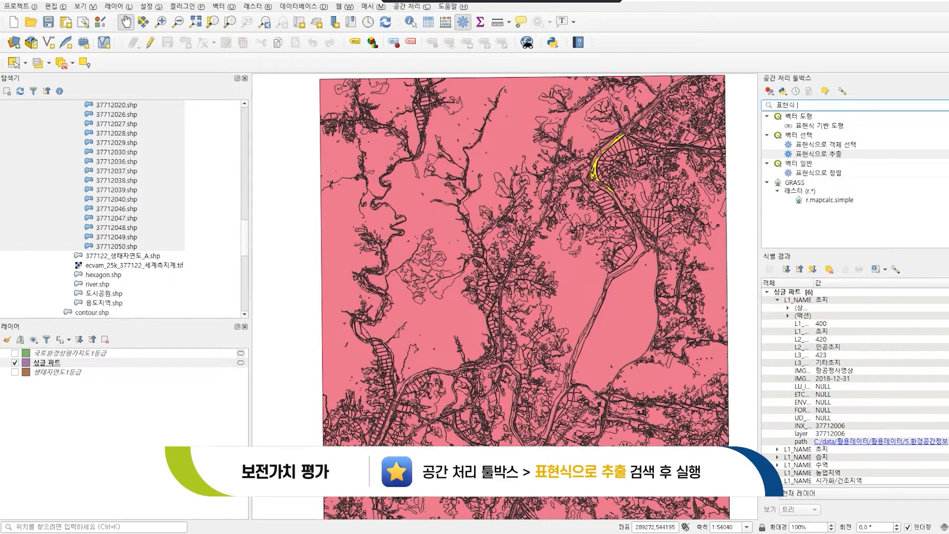
double_click(814, 154)
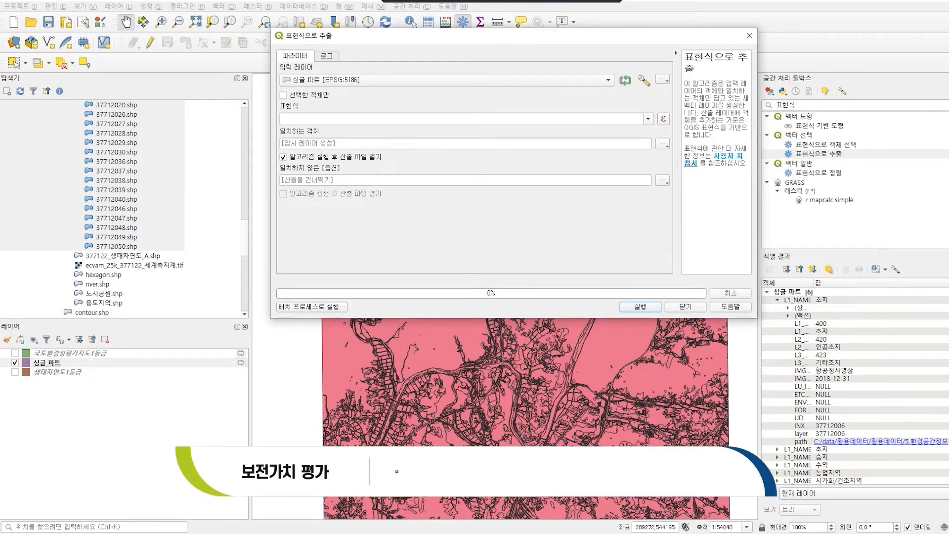
click(376, 79)
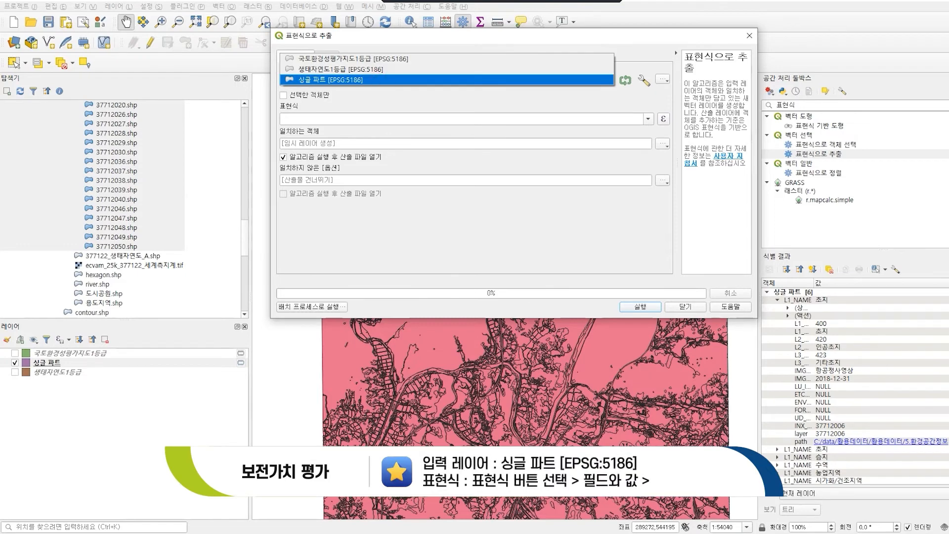
click(351, 80)
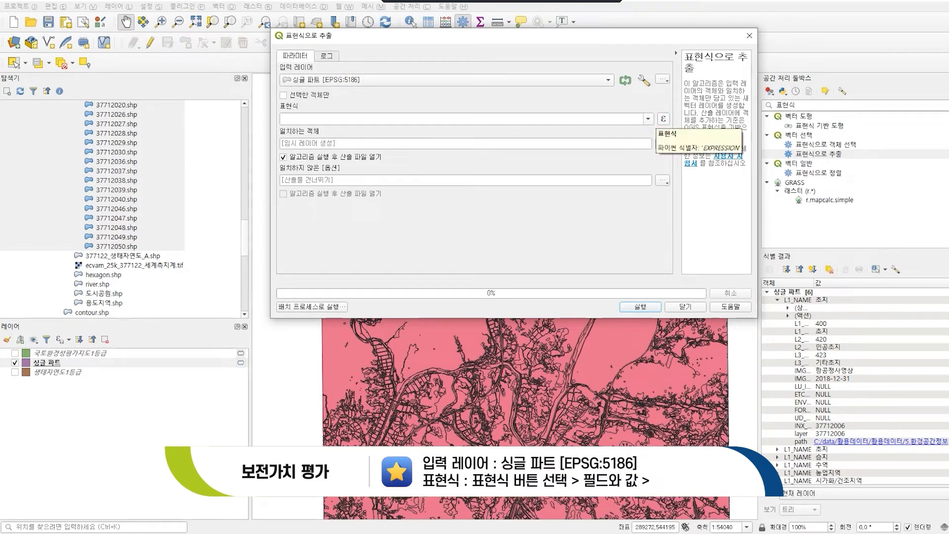
- Build the extraction expression "L1_CODE" = '300' from the layer's fields and unique values
click(664, 119)
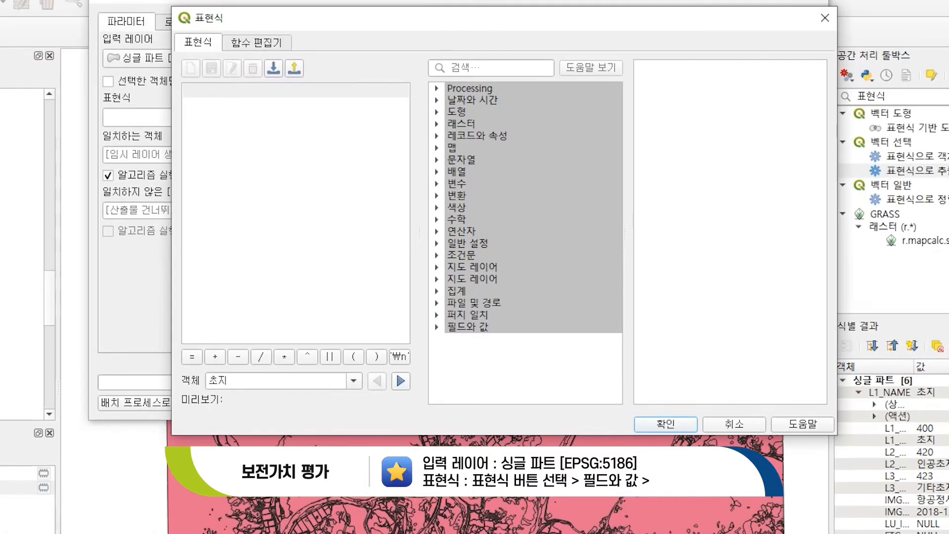
click(437, 327)
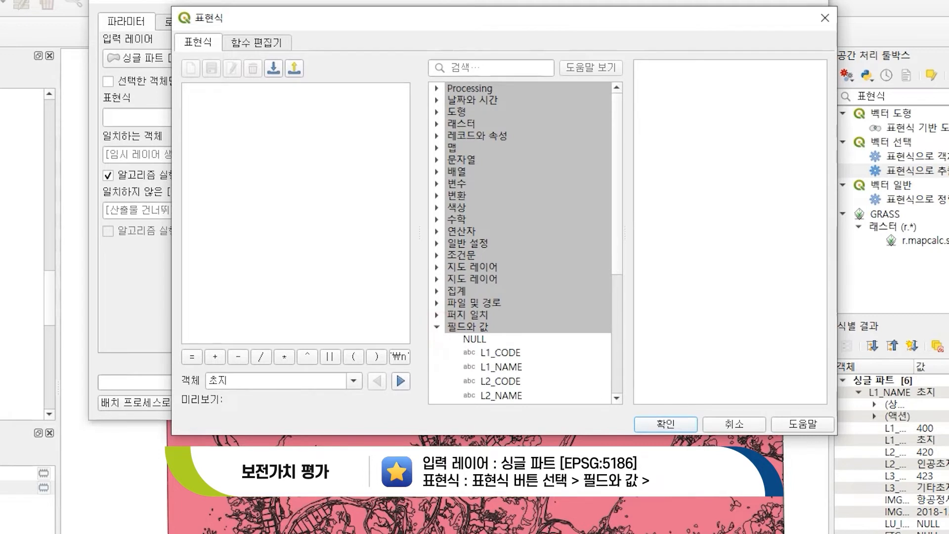
scroll(520, 244, down, 5)
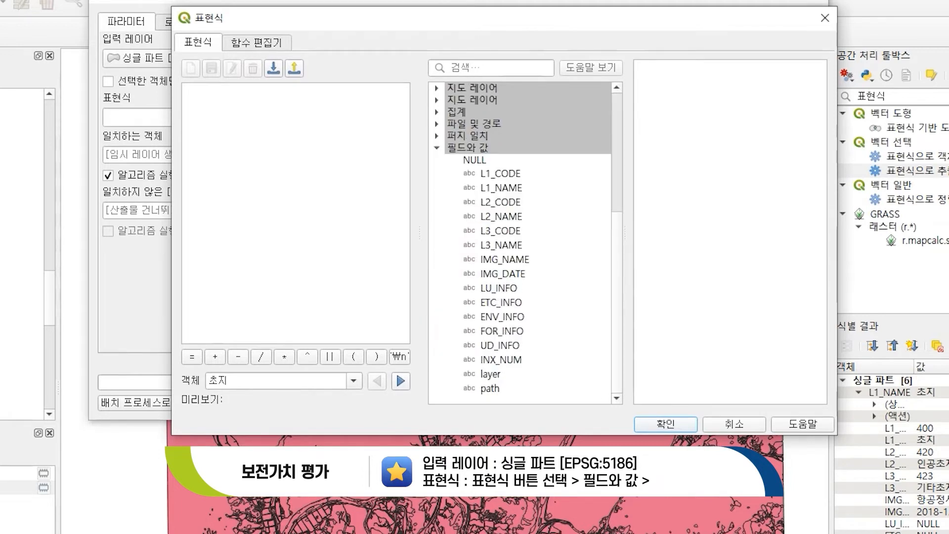
click(285, 125)
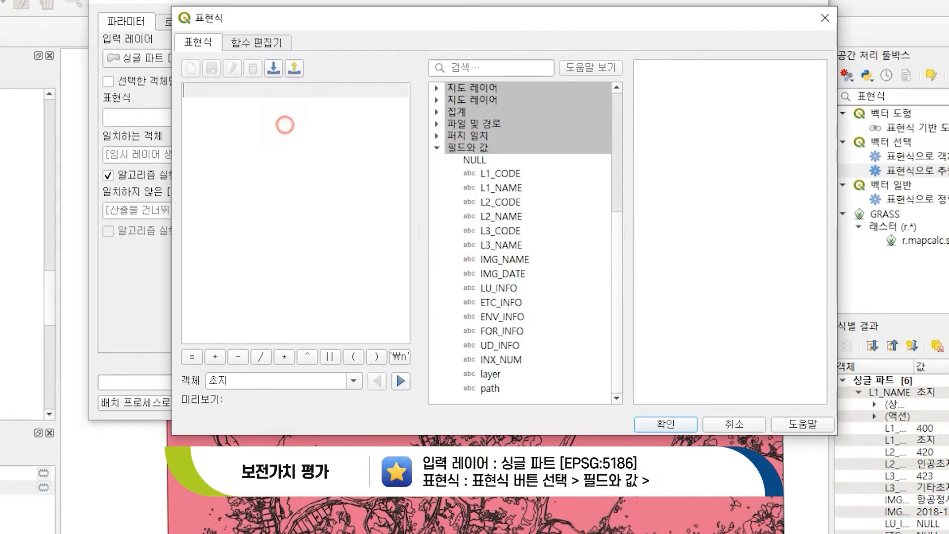
double_click(503, 171)
click(337, 95)
text(=)
click(675, 241)
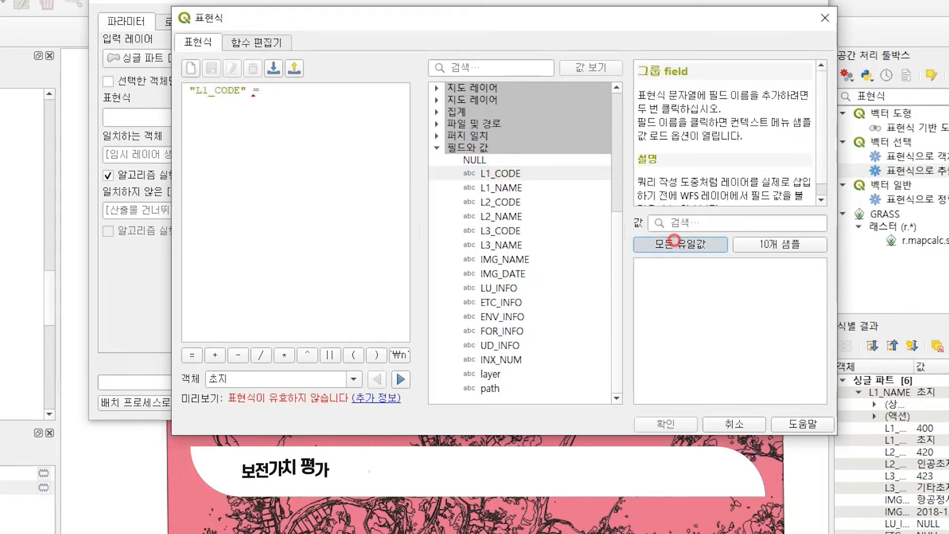
double_click(645, 288)
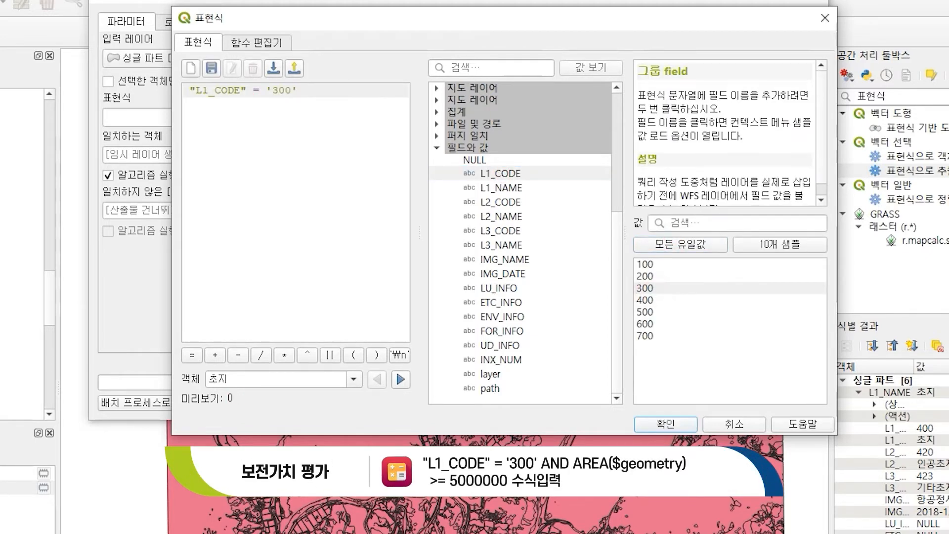
- Complete the expression with AND area($geometry)>=5000000, run the extraction into a temporary layer, and hide the 싱글 파트 layer
text(AND area()
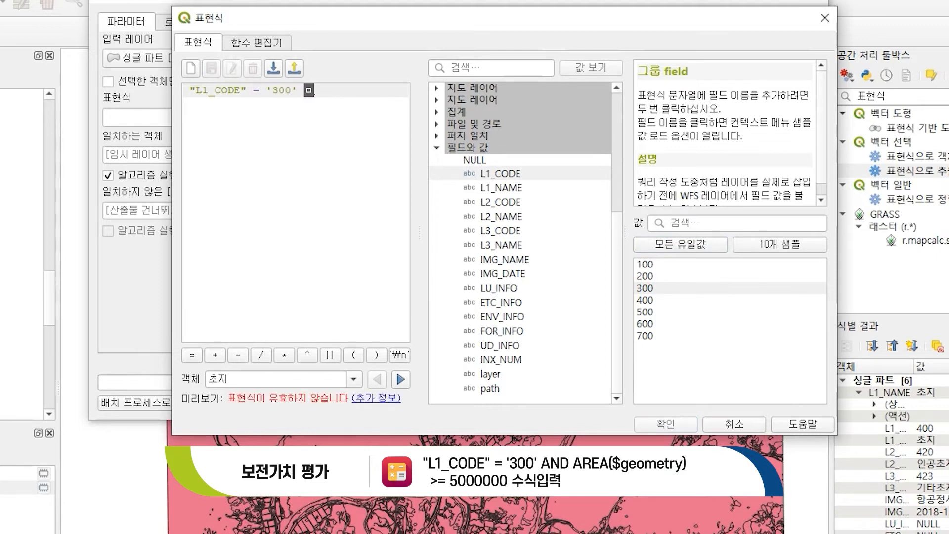
text($)
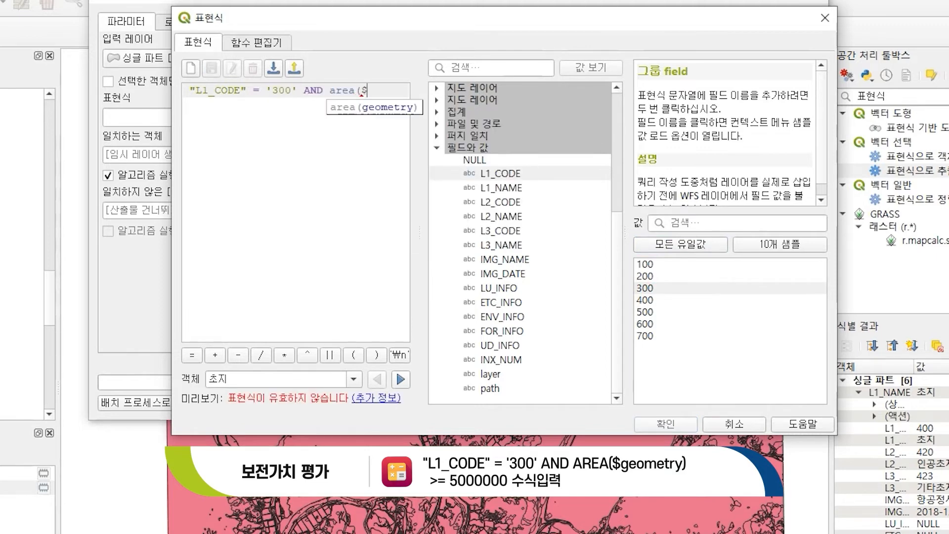
text(geometry))
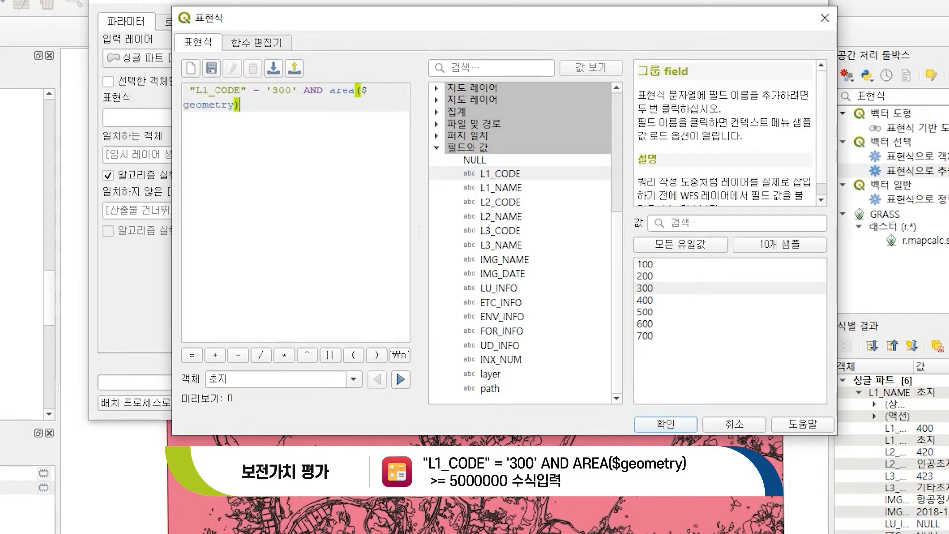
text(>=5000000)
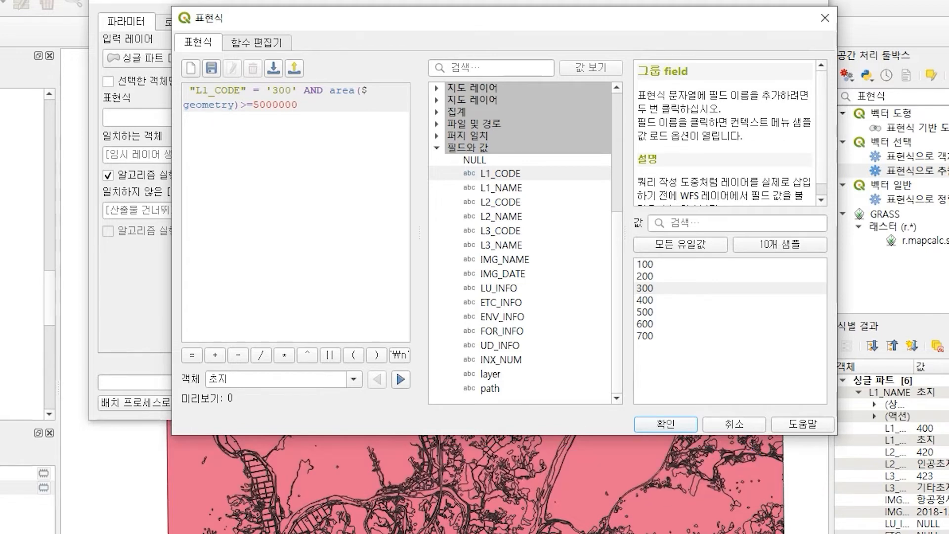
click(685, 422)
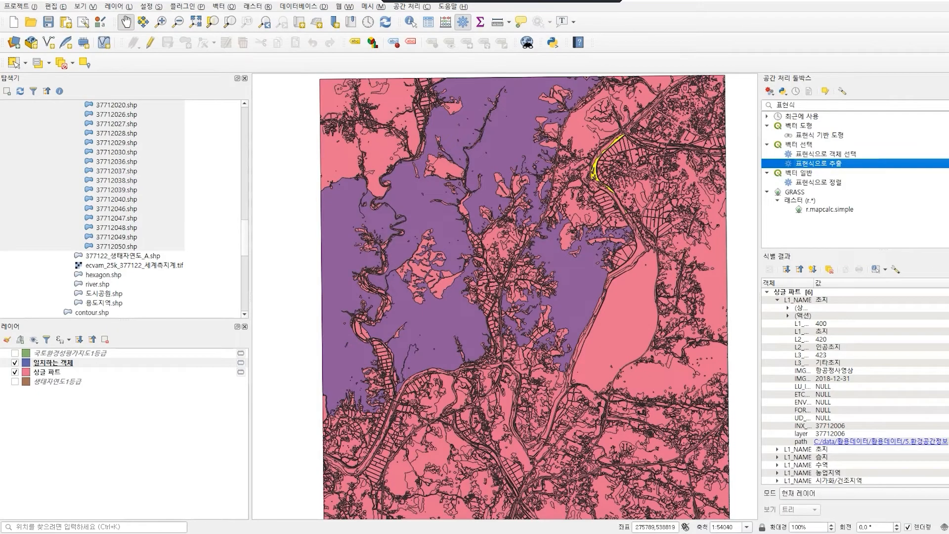
click(15, 372)
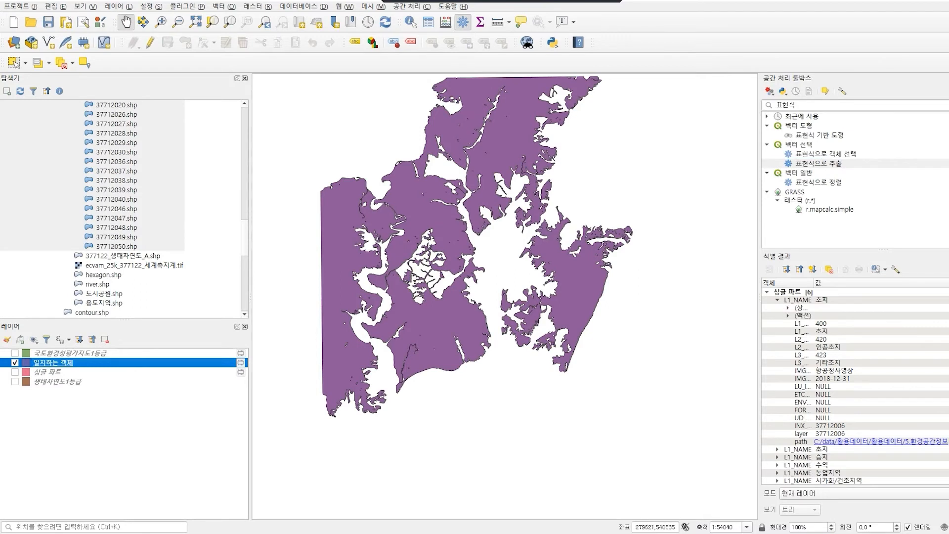
- Rename the extracted layer 일치하는 객체 as 산림패치500
drag(495, 247, 516, 289)
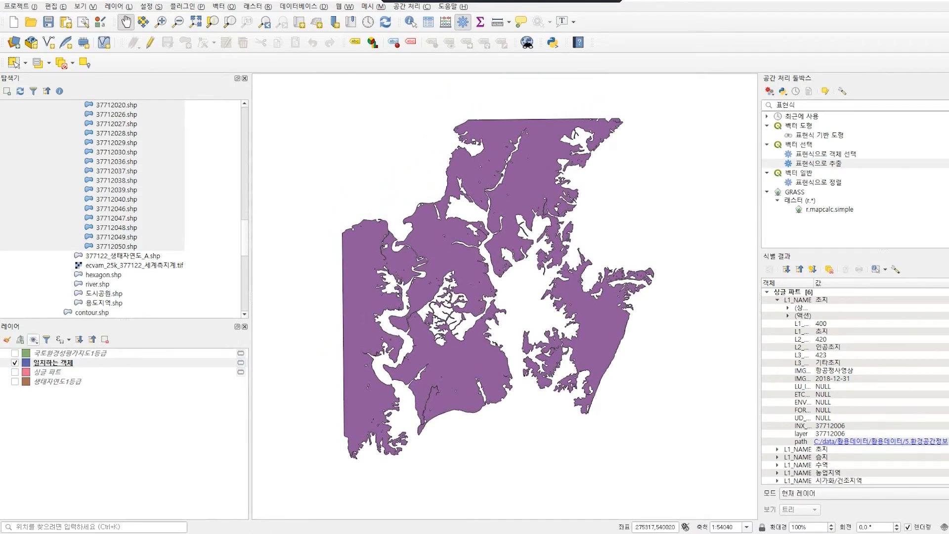
click(53, 363)
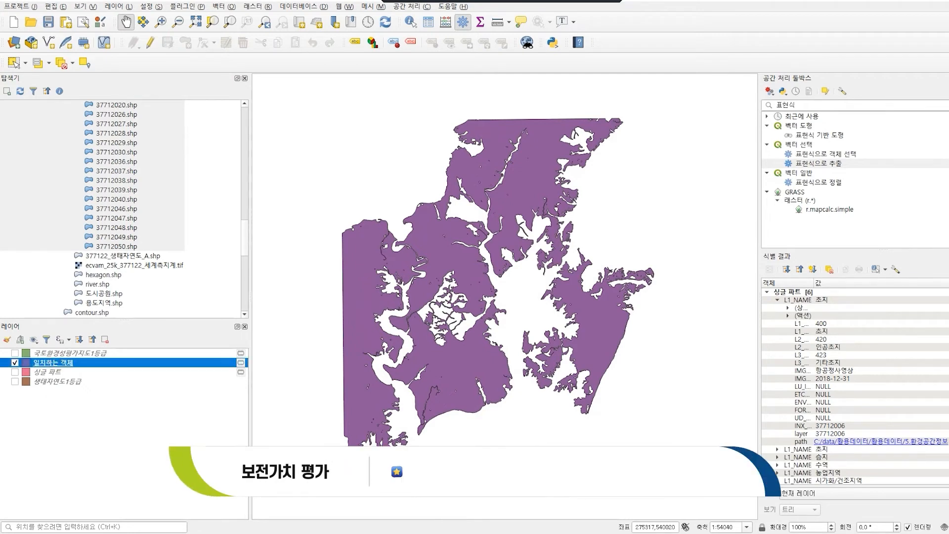
key(F2)
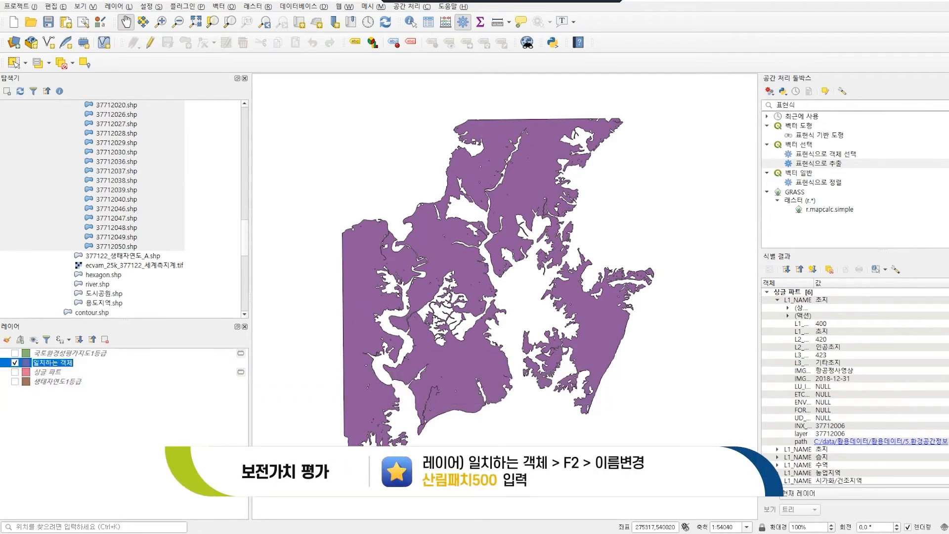
text(ㅅ)
text(산림패치)
text(500)
key(Return)
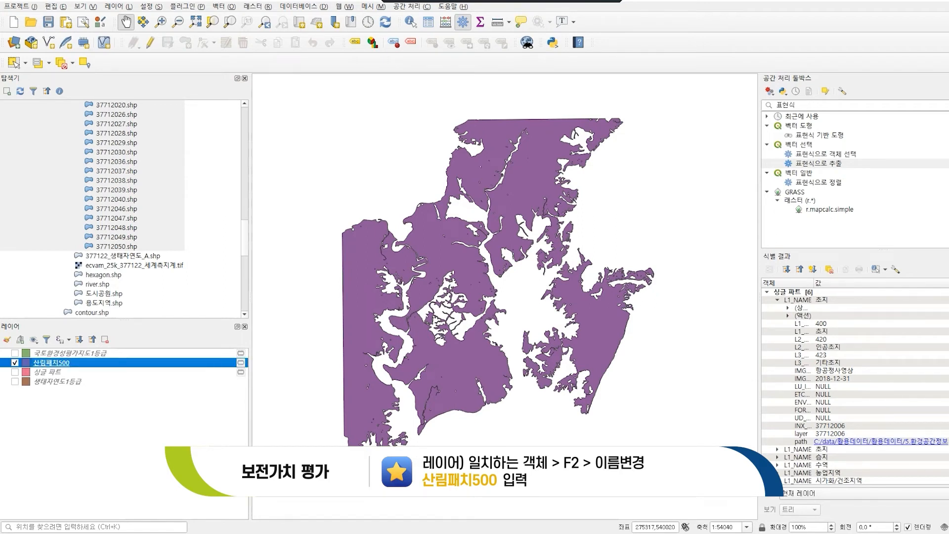
- Remove the 싱글 파트 layer from the project
click(48, 372)
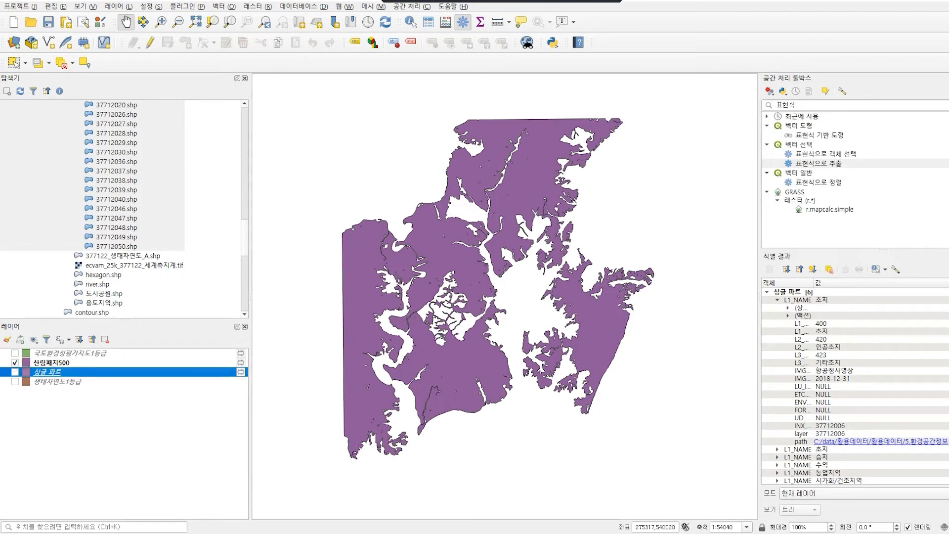
right_click(48, 372)
click(84, 203)
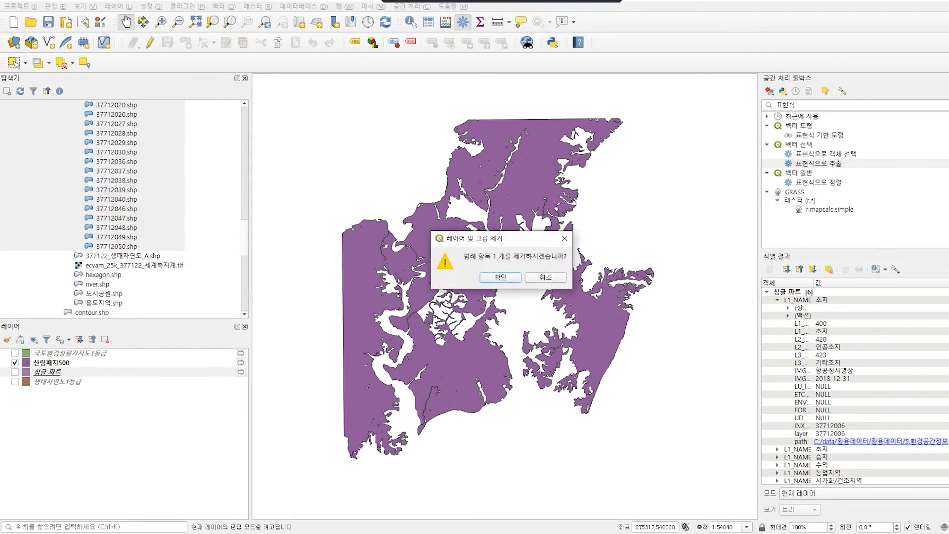
key(Return)
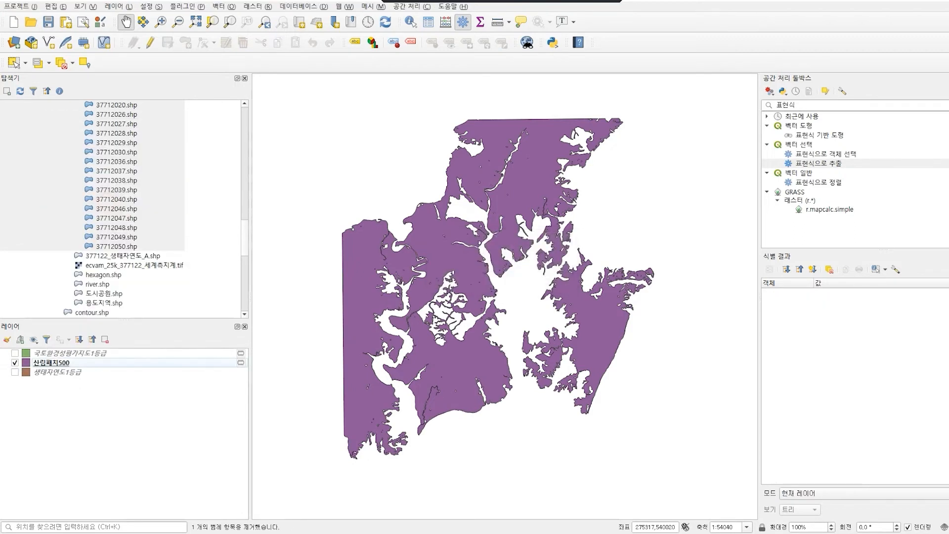
- Add river.shp from the 절대적가치 folder to the map and hide the 산림패치500 layer
click(97, 285)
scroll(97, 285, up, 6)
scroll(97, 285, down, 8)
scroll(97, 285, up, 6)
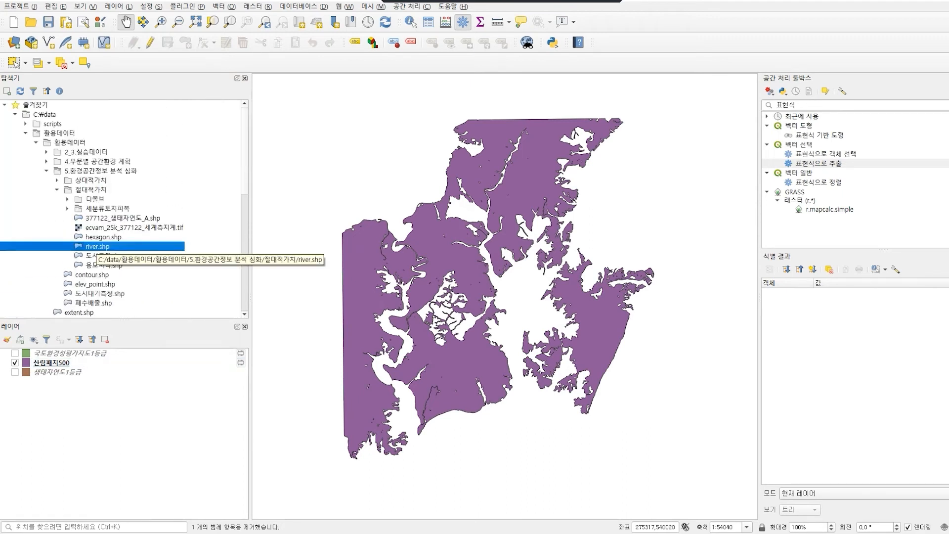
double_click(97, 246)
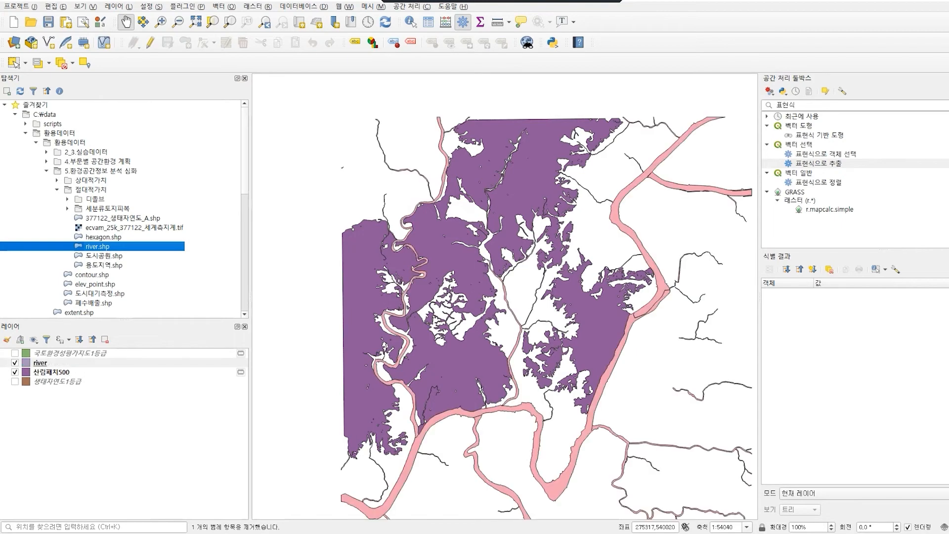
drag(373, 324, 317, 290)
click(15, 372)
drag(490, 326, 478, 323)
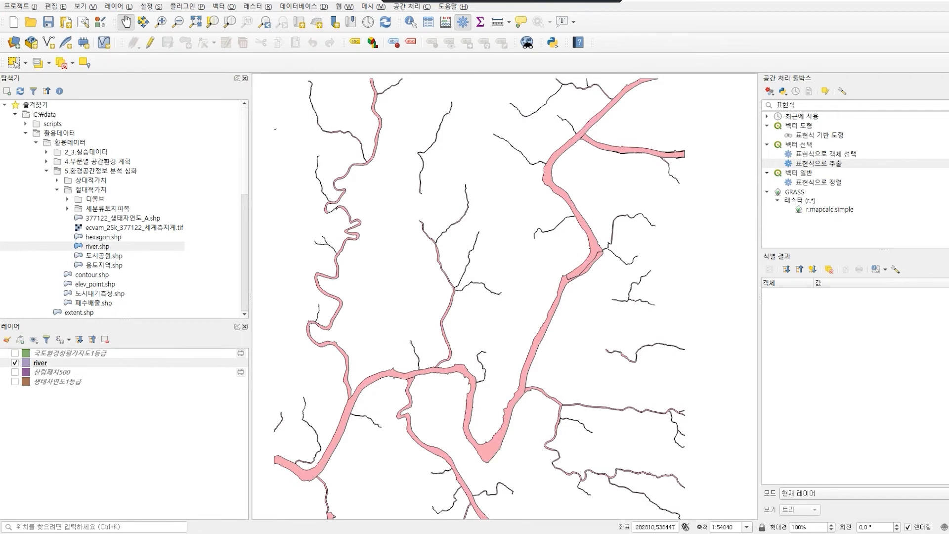
- Sort the river layer's attribute table by kind in ascending order and select all the 국가/지방 rows
right_click(40, 363)
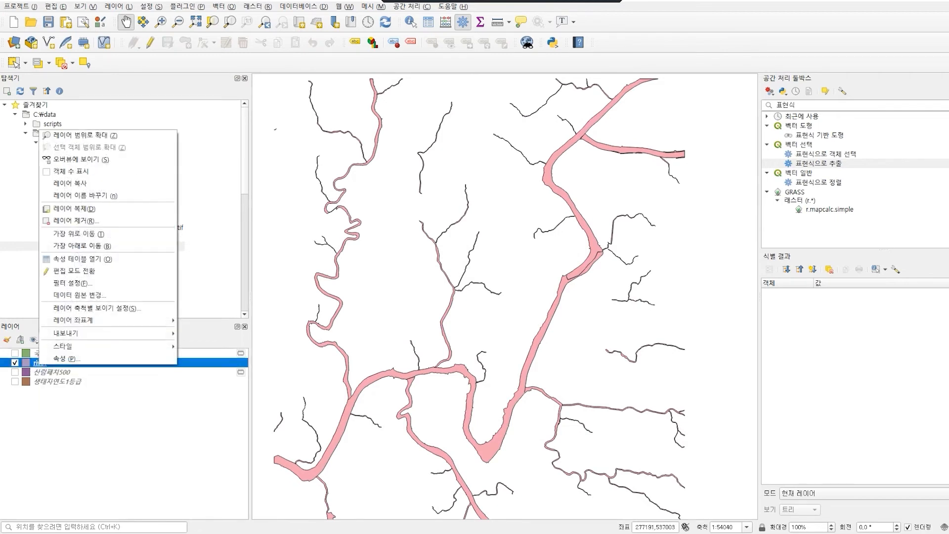
click(79, 259)
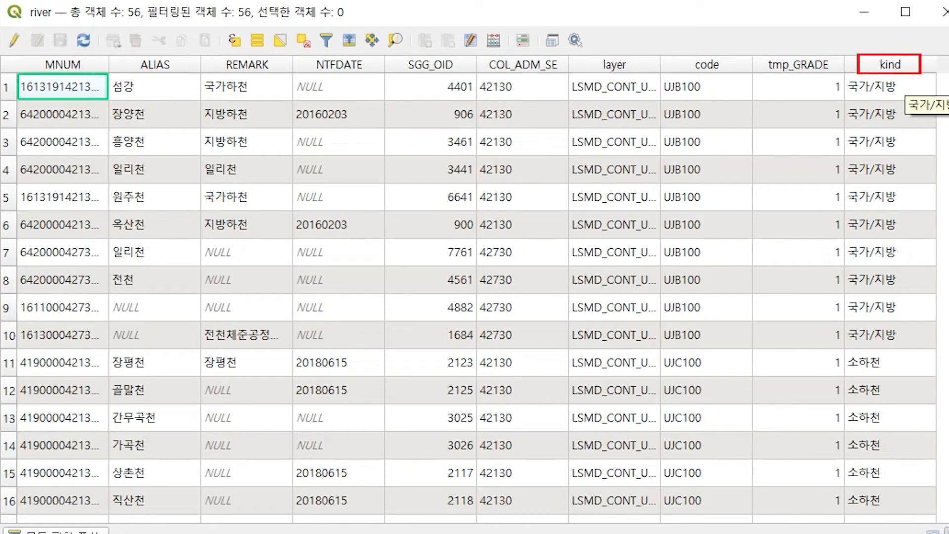
click(898, 67)
click(897, 64)
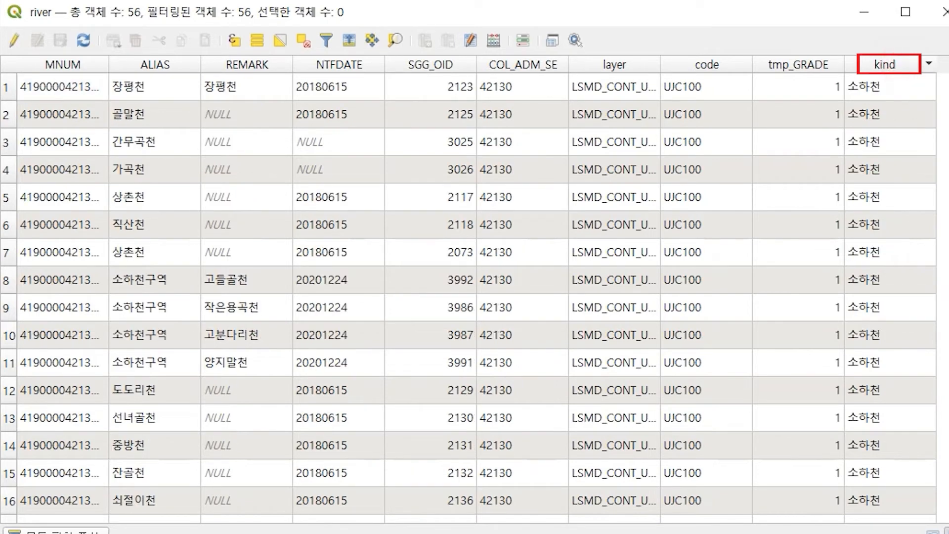
click(898, 64)
click(898, 65)
click(898, 64)
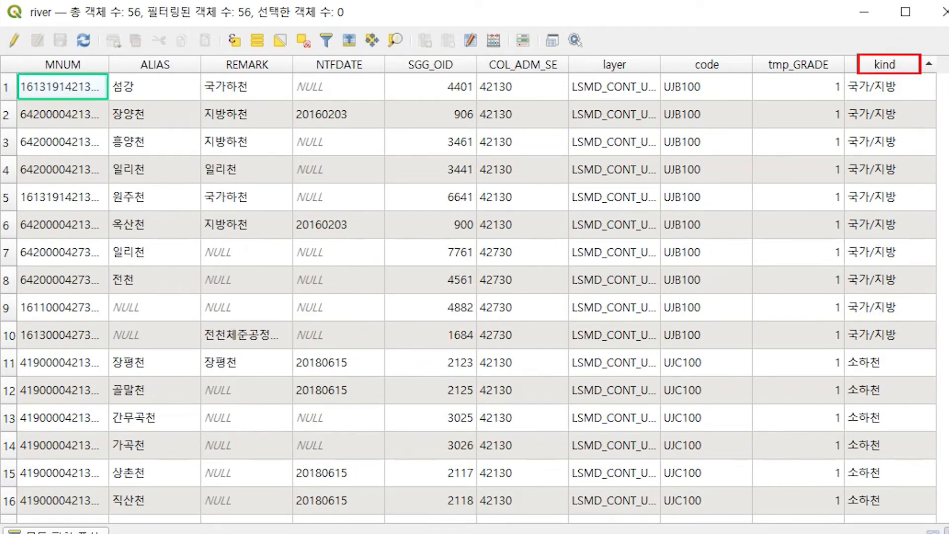
click(897, 64)
click(897, 64)
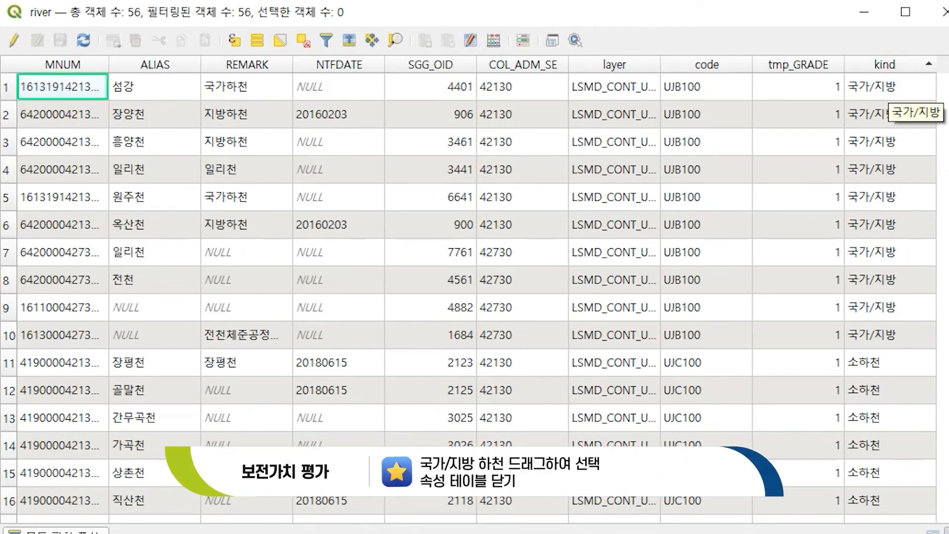
drag(7, 97, 7, 335)
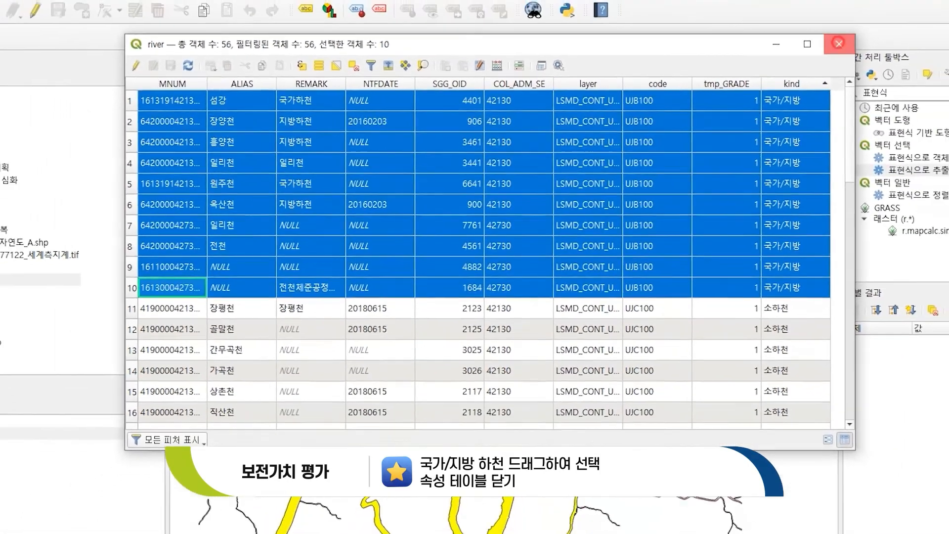
click(839, 44)
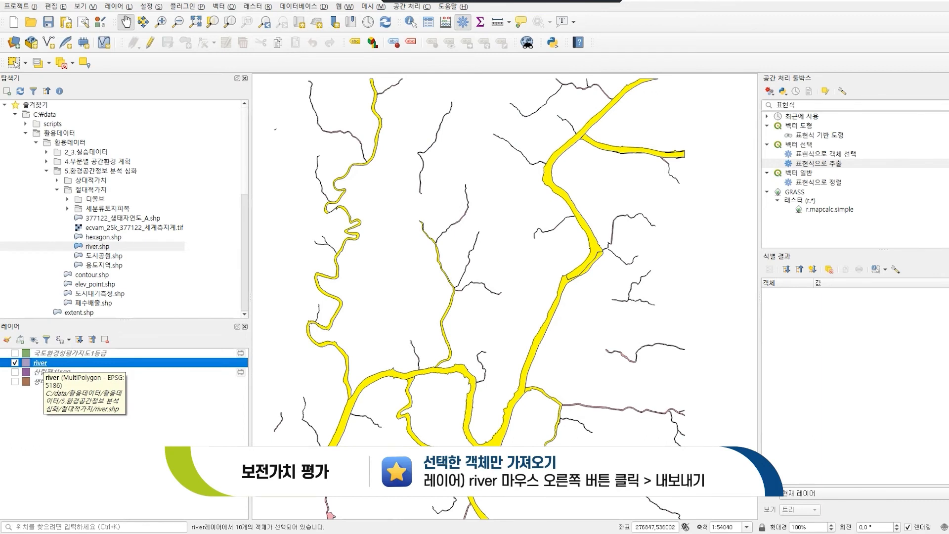
- Export only the selected river features as a GeoPackage named 하천 in the 절대적가치 folder, adding it to the map
right_click(39, 364)
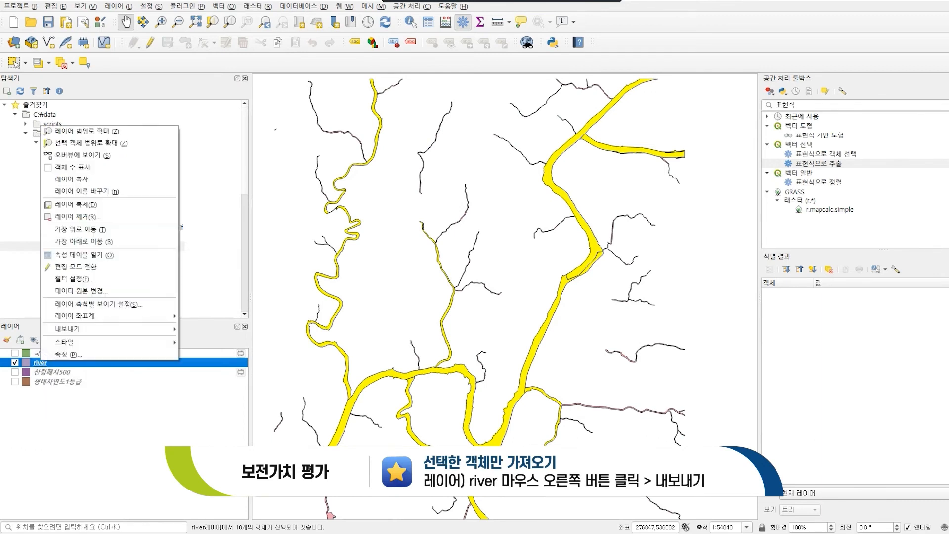
mouse_move(74, 329)
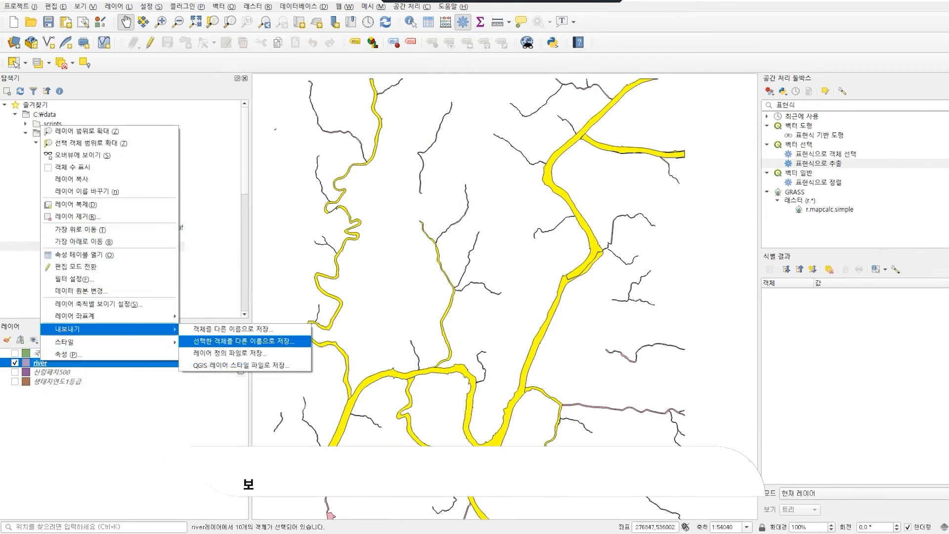
click(243, 341)
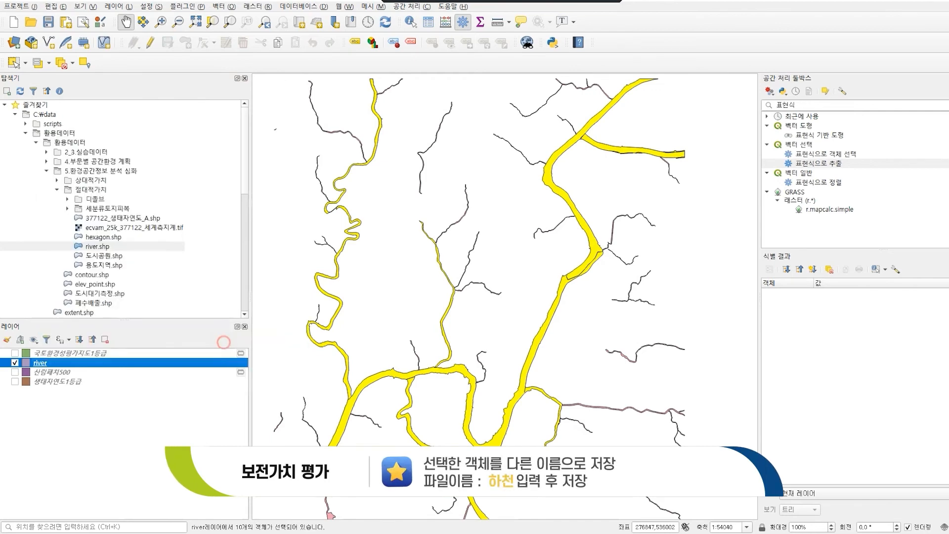
drag(494, 74, 496, 58)
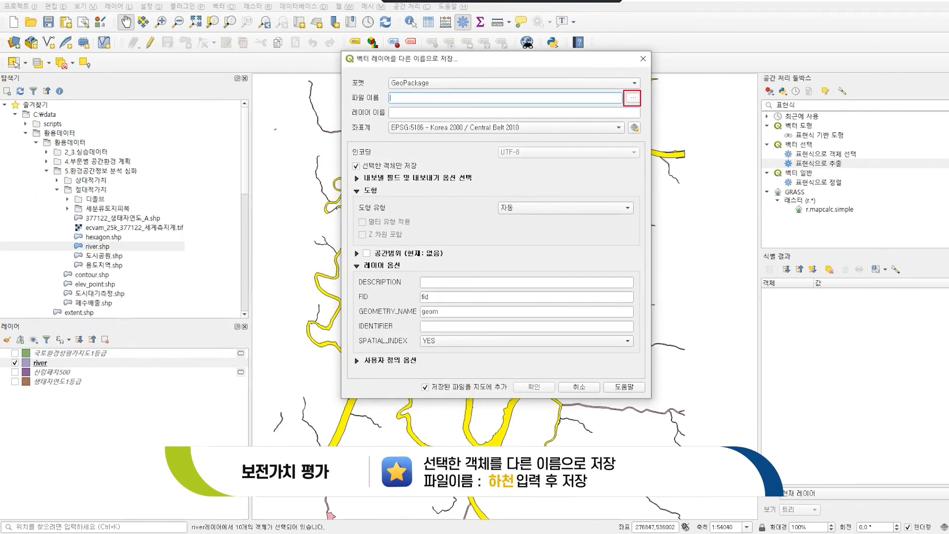
click(633, 98)
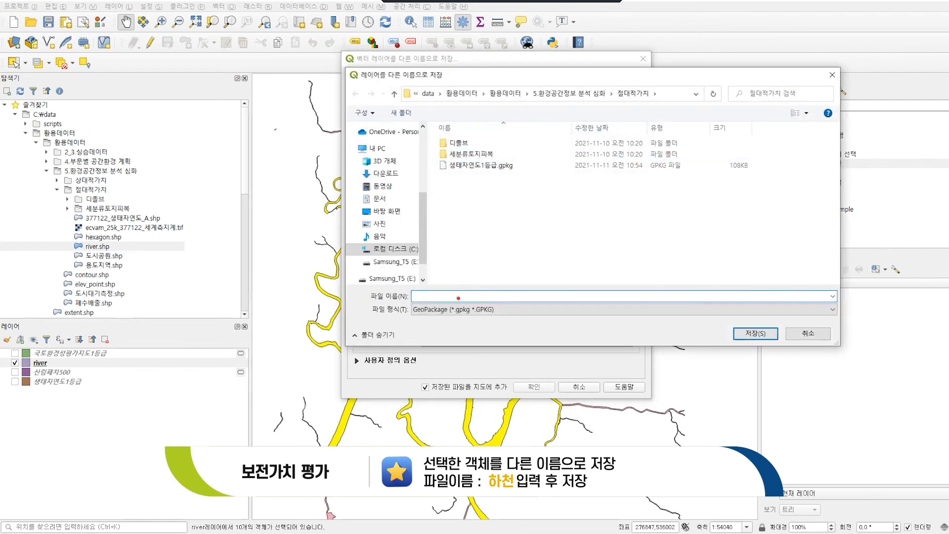
text(하천)
key(Return)
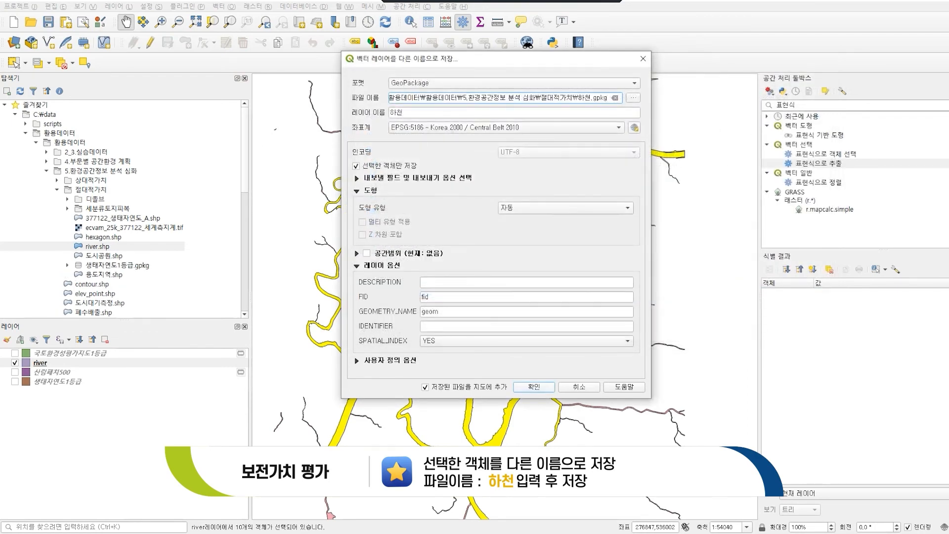
click(540, 384)
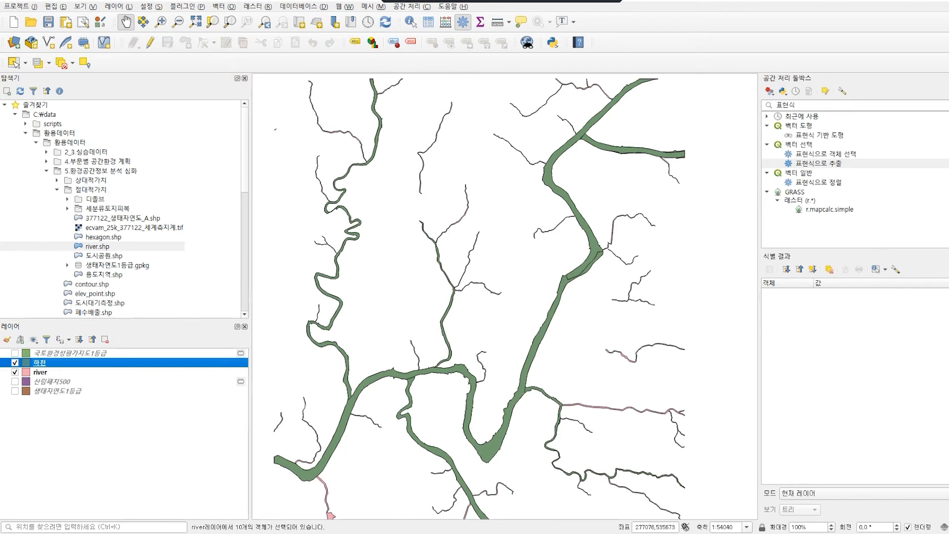
- Remove the original river layer from the project
click(41, 372)
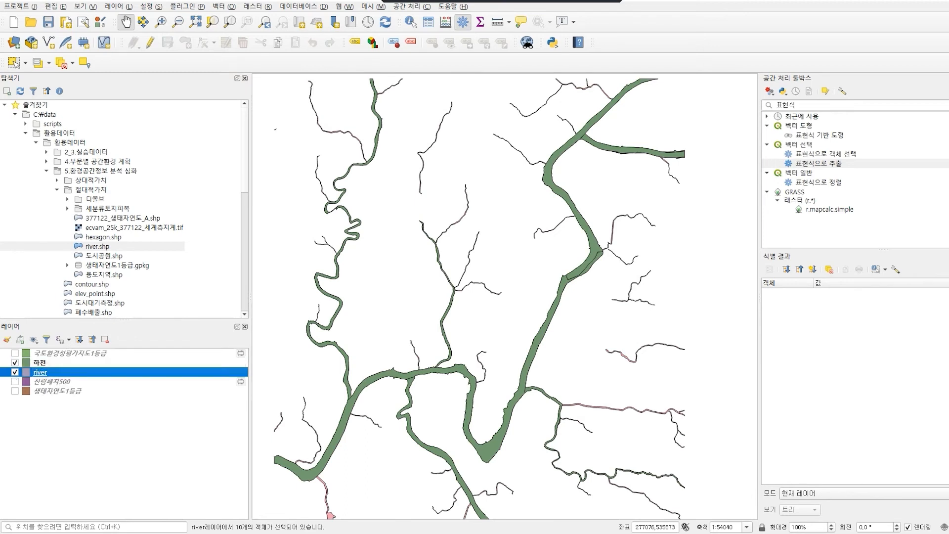
right_click(41, 372)
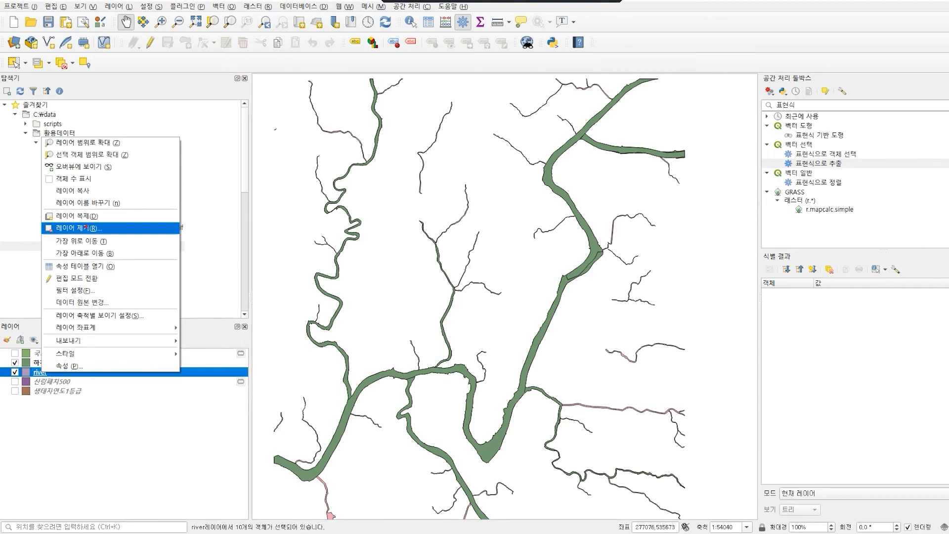
click(74, 228)
key(Return)
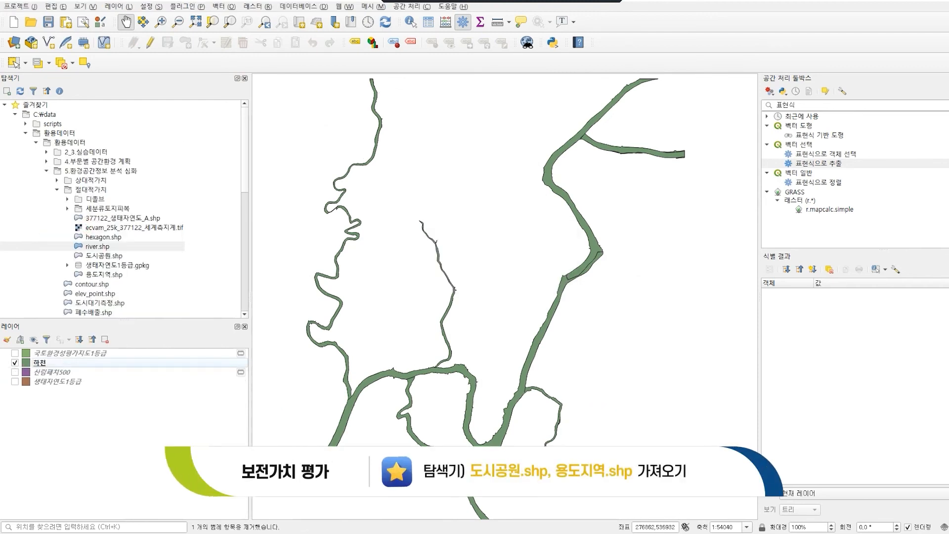
- Add 도시공원.shp and 용도지역.shp from the 절대적가치 folder to the map together
click(109, 256)
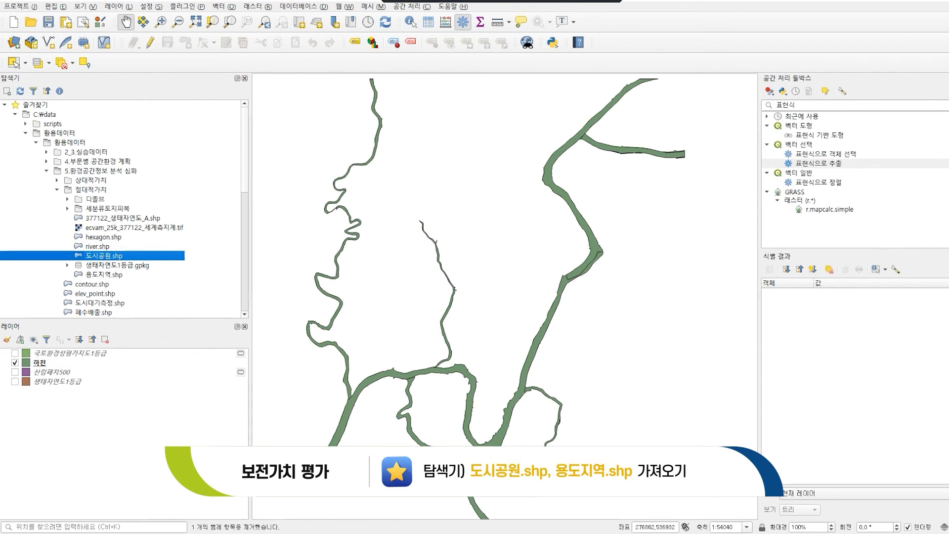
ctrl+click(104, 274)
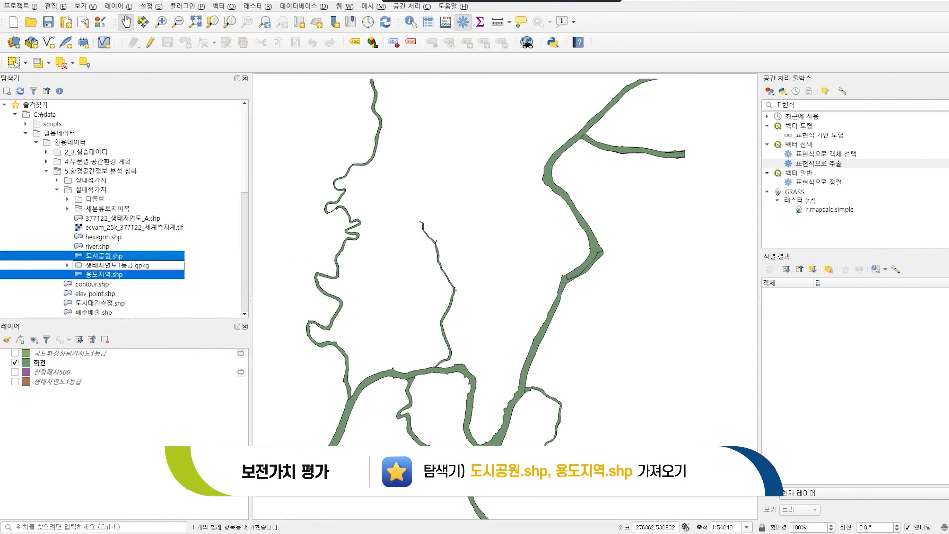
drag(104, 274, 395, 277)
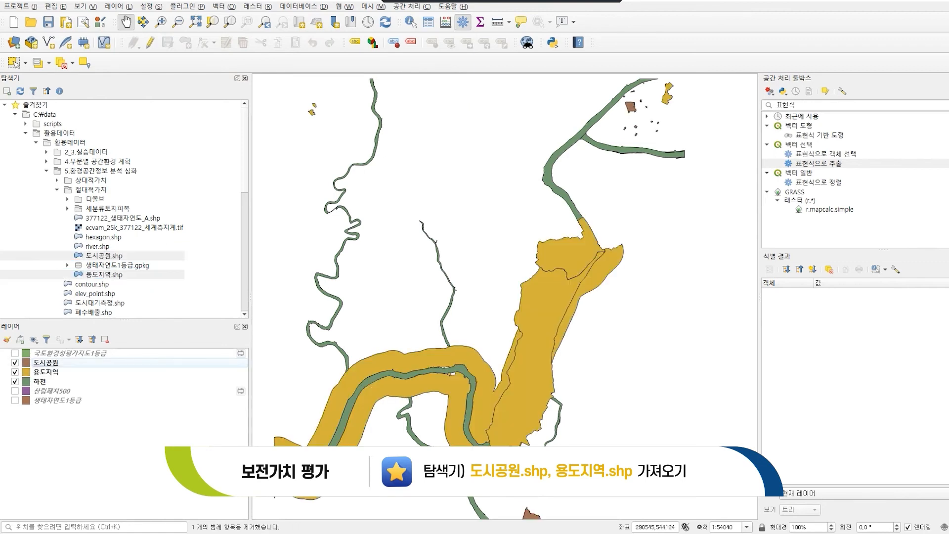
- Search the processing toolbox for 병합 and open the 벡터 레이어 병합 (merge vector layers) tool
click(841, 106)
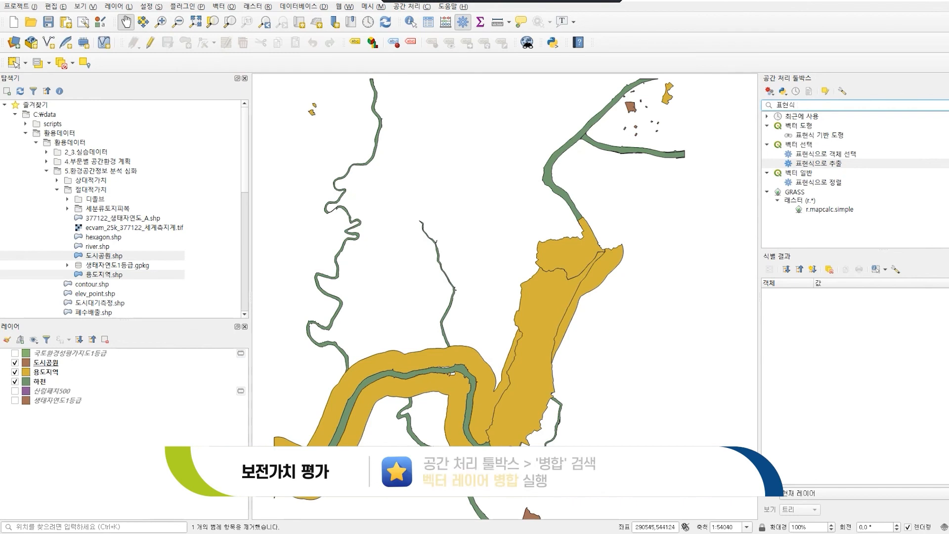
key(BackSpace)
key(BackSpace)
key(BackSpace)
text(ㅂ)
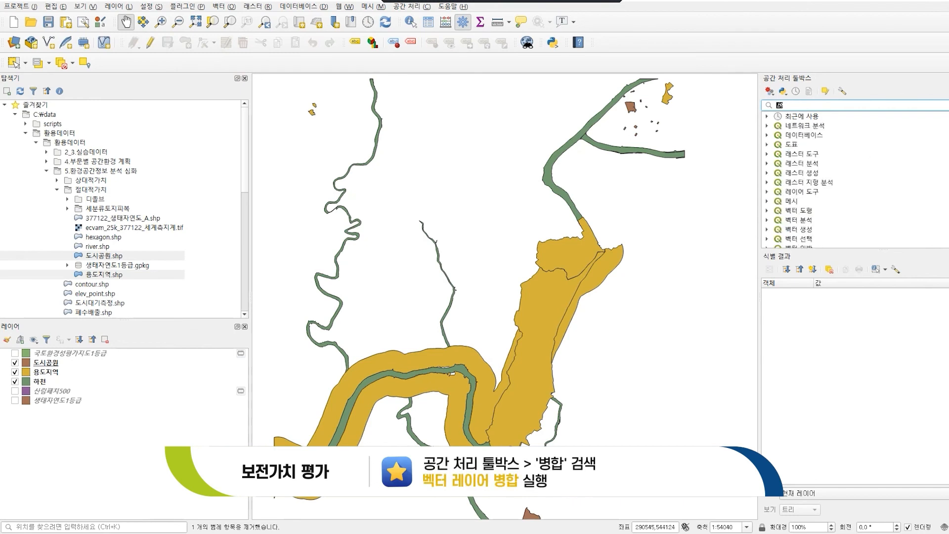
text(합)
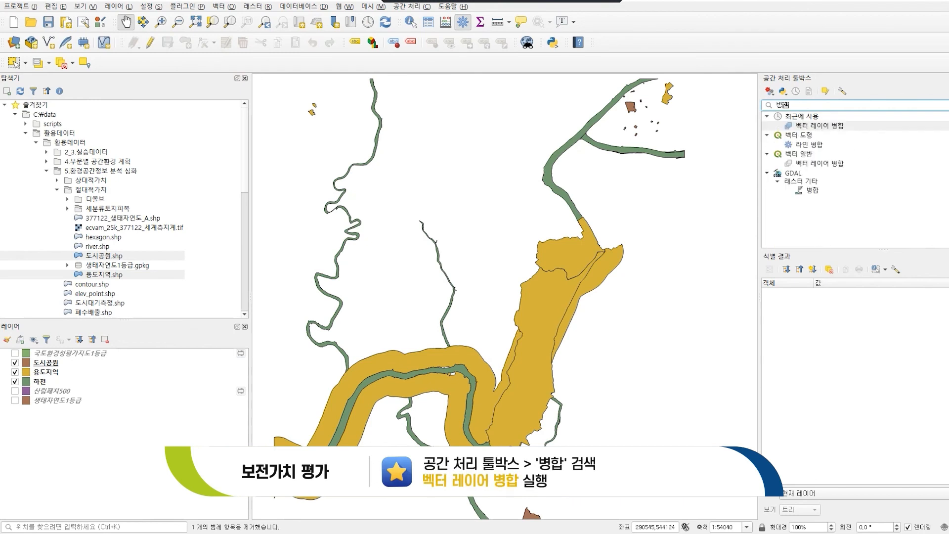
click(824, 126)
double_click(823, 127)
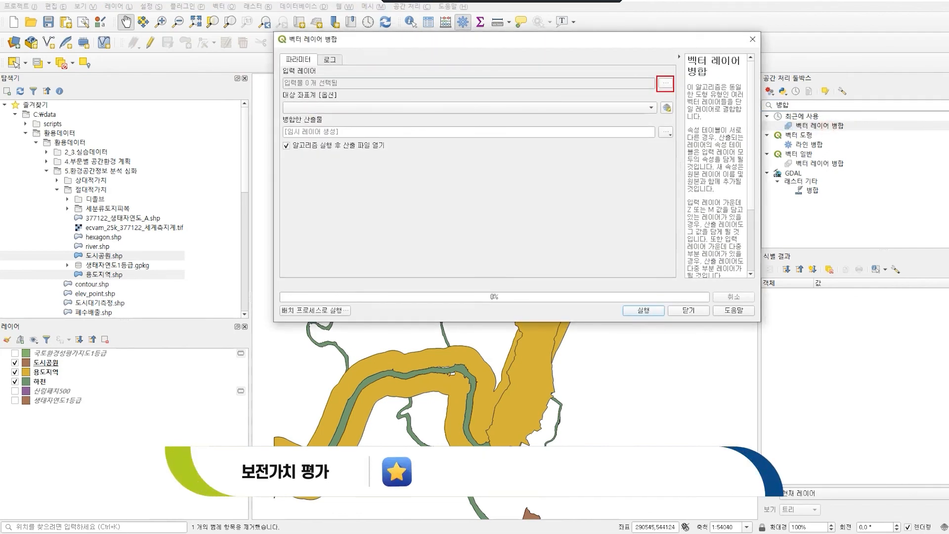
- Merge all the listed input layers into a temporary layer with EPSG:5186 - Korea 2000 / Central Belt 2010 as target CRS
click(667, 83)
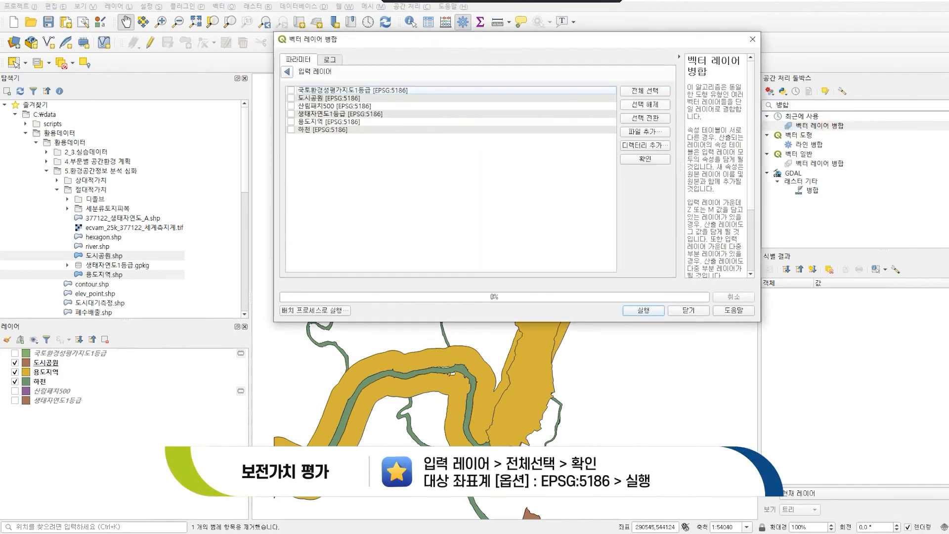
click(644, 91)
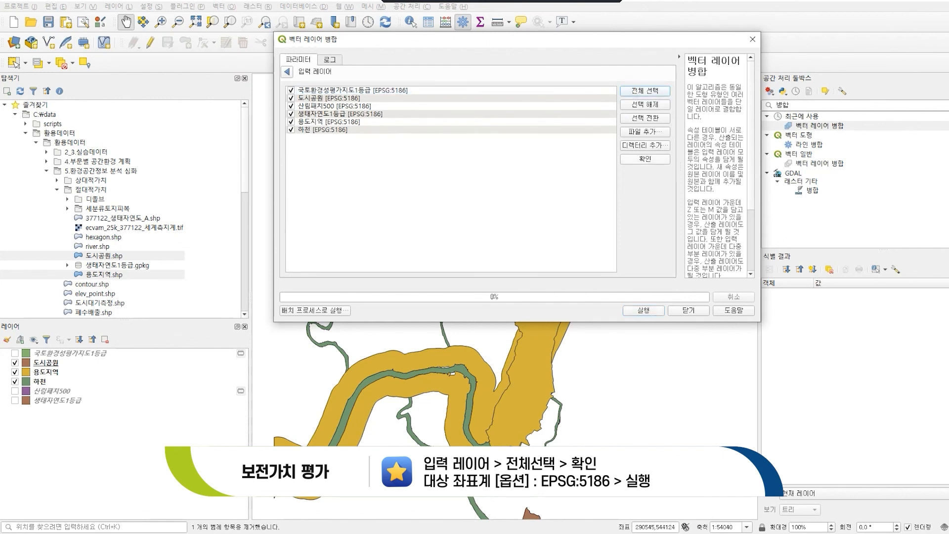
click(648, 159)
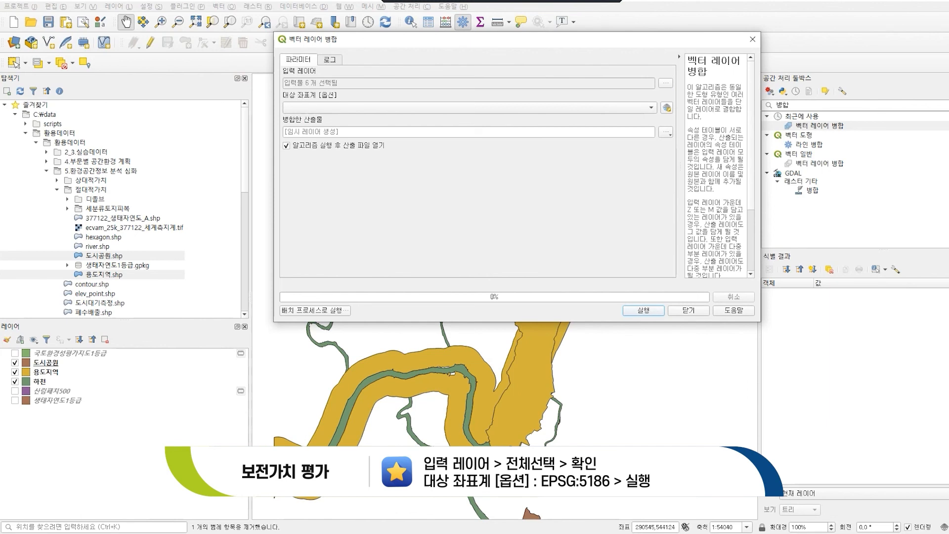
click(468, 107)
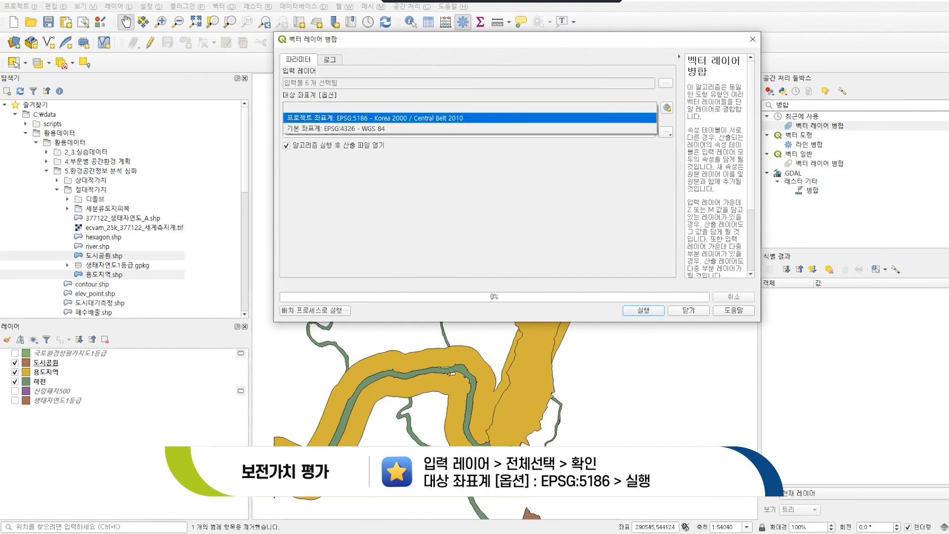
click(579, 118)
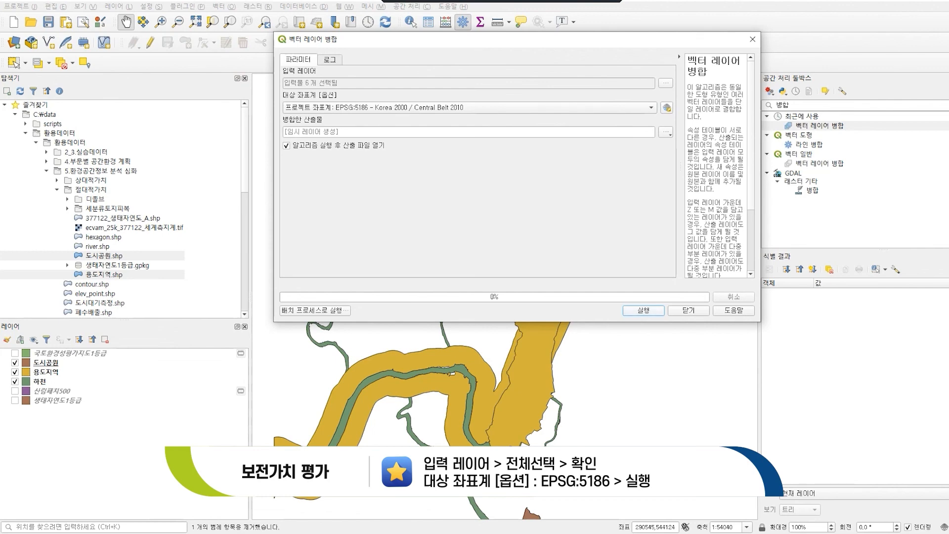
key(Return)
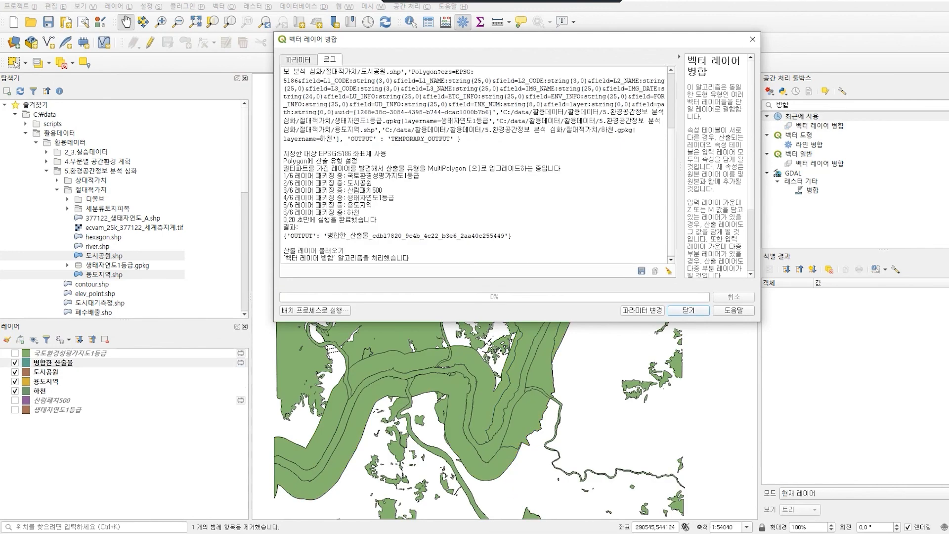
key(Escape)
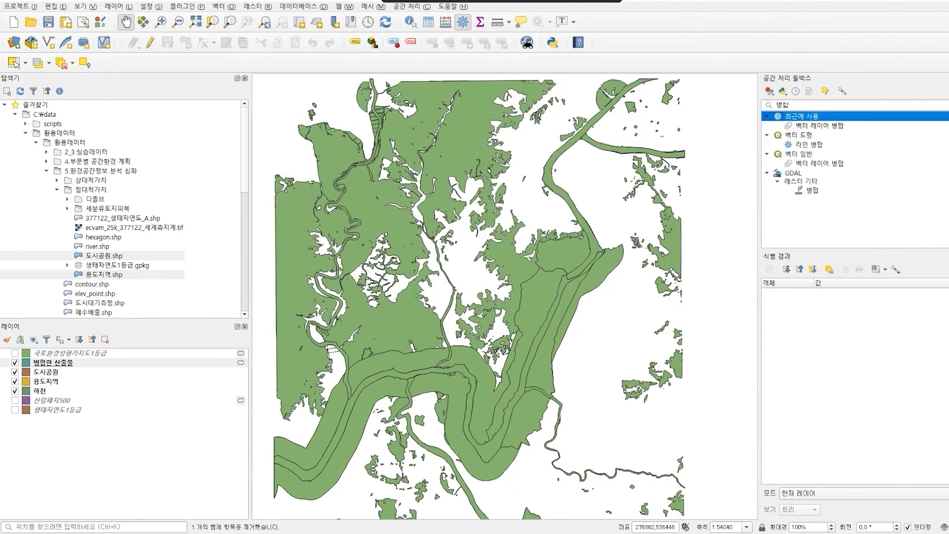
- Hide the 도시공원, 용도지역 and 하천 layers, leaving only the merged layer displayed
click(47, 371)
click(14, 371)
click(15, 381)
click(15, 391)
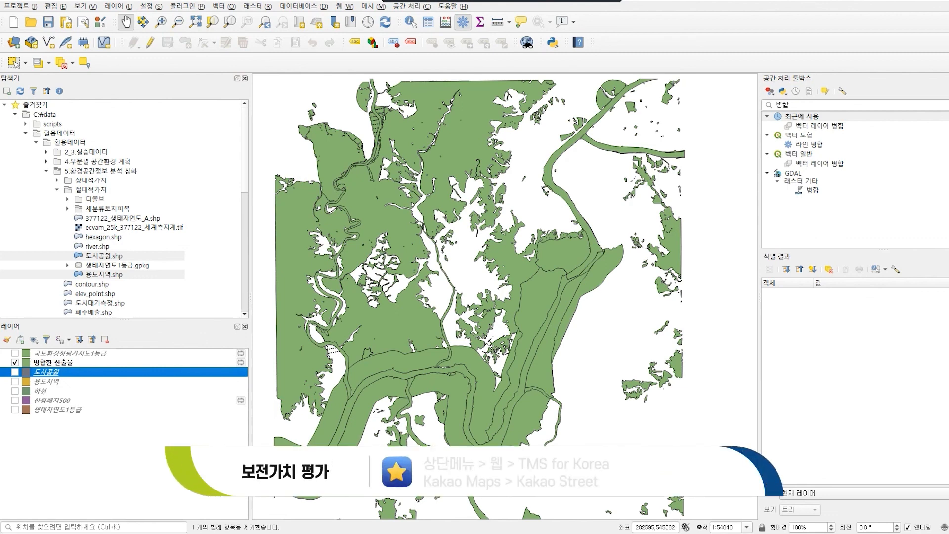
- Add the Kakao Street base map from TMS for Korea and view the merged conservation areas over it
click(345, 6)
mouse_move(368, 30)
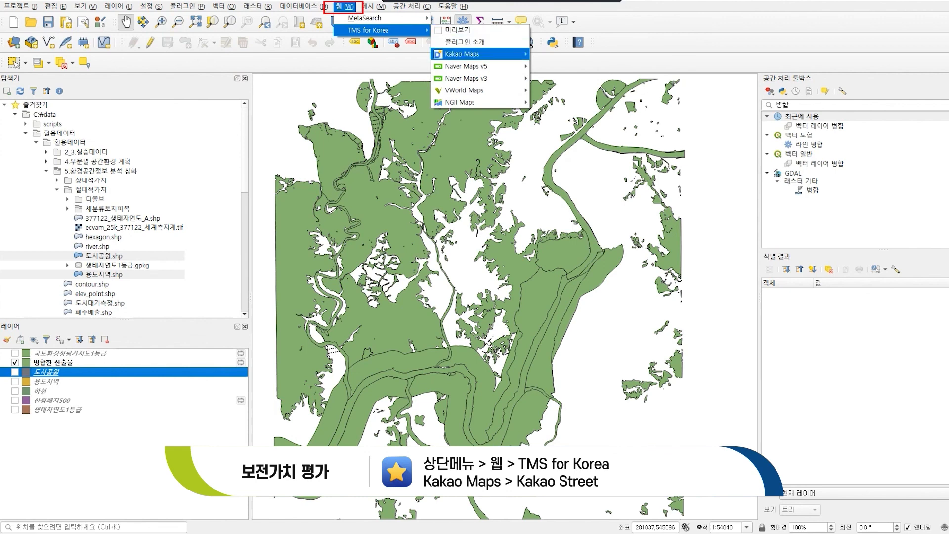
mouse_move(463, 54)
click(564, 54)
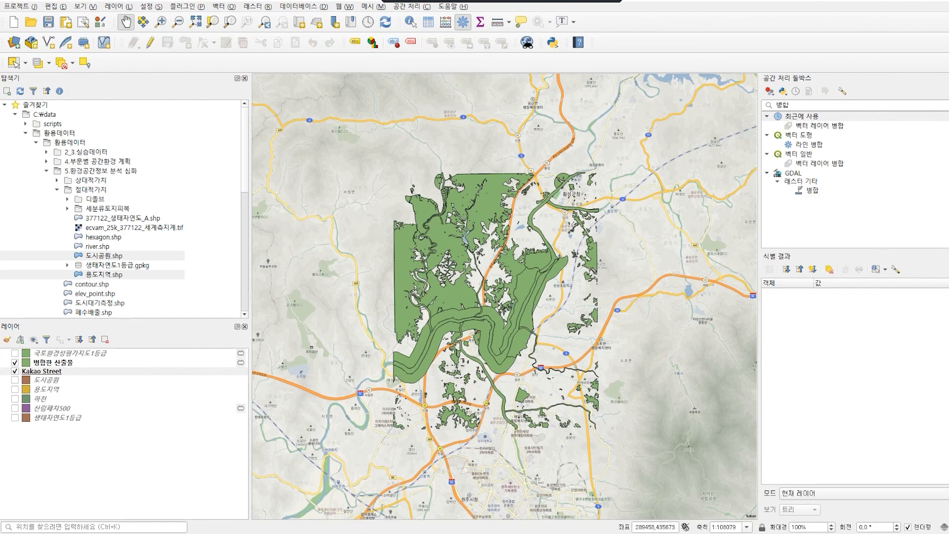
scroll(420, 340, up, 1)
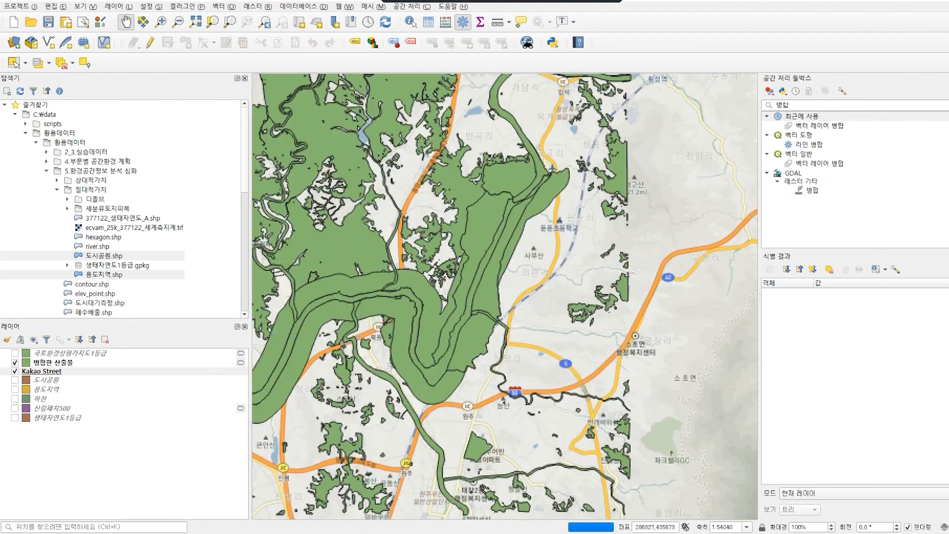
drag(419, 340, 362, 356)
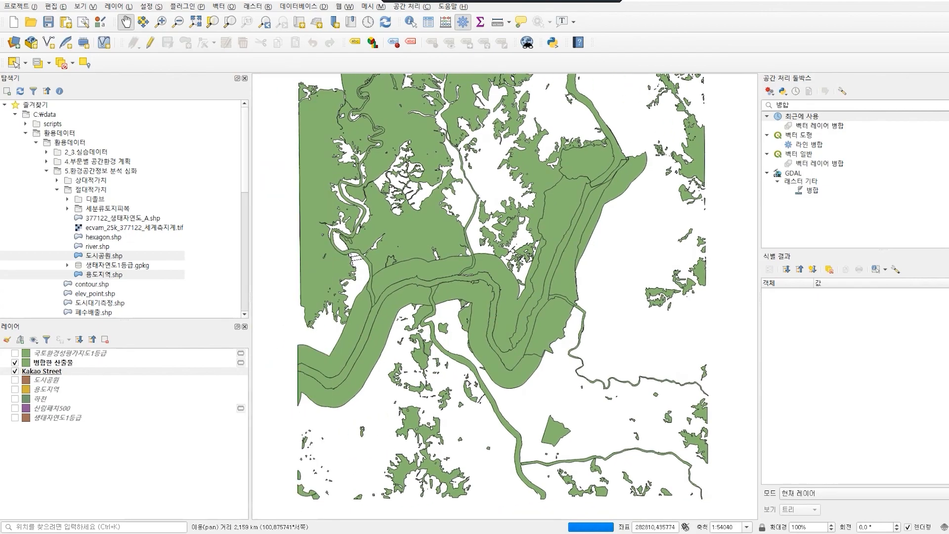
scroll(482, 325, down, 1)
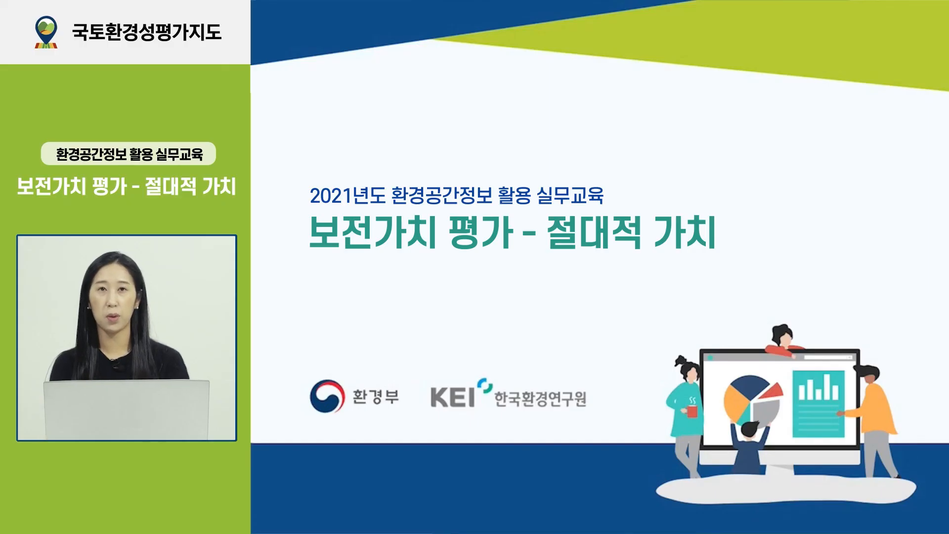